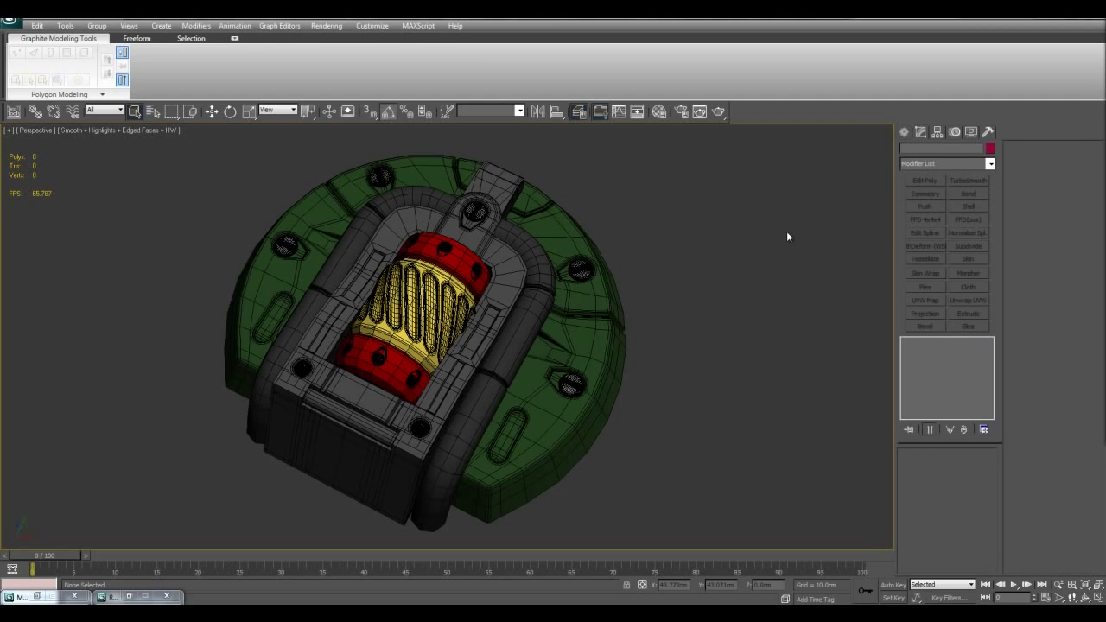
Step: Examine the high-poly model's green base, grey frame, red collars and yellow core from several angles
scroll(737, 291, "up", 2)
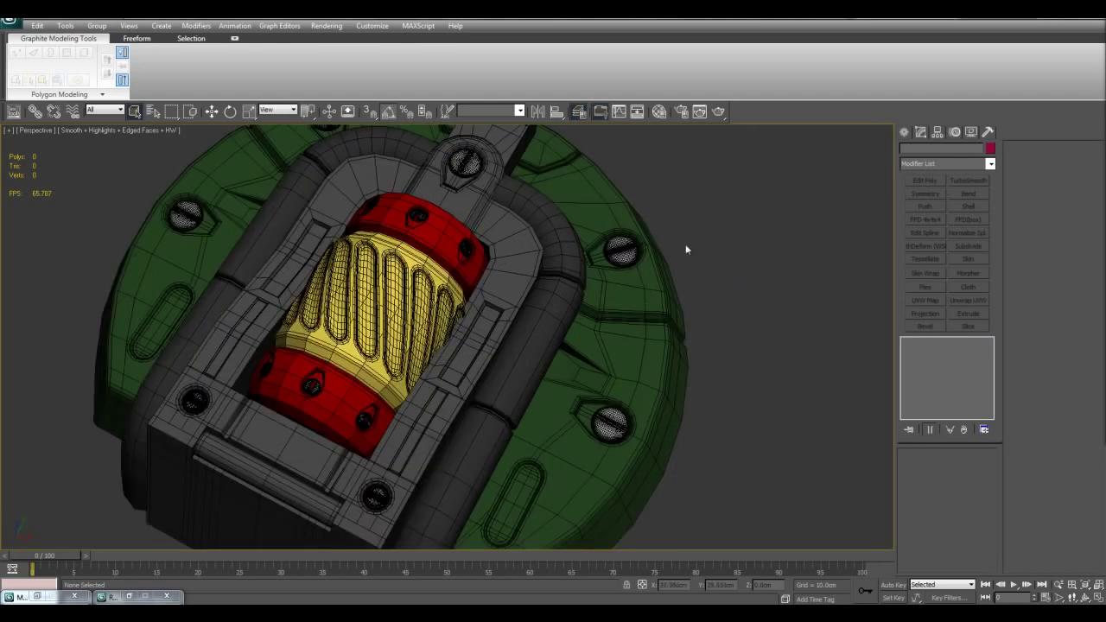
scroll(644, 259, "down", 3)
middle_click_drag(584, 286, 667, 346, "alt")
scroll(665, 363, "up", 3)
middle_click_drag(602, 303, 474, 354)
scroll(602, 314, "down", 3)
middle_click_drag(548, 375, 557, 349)
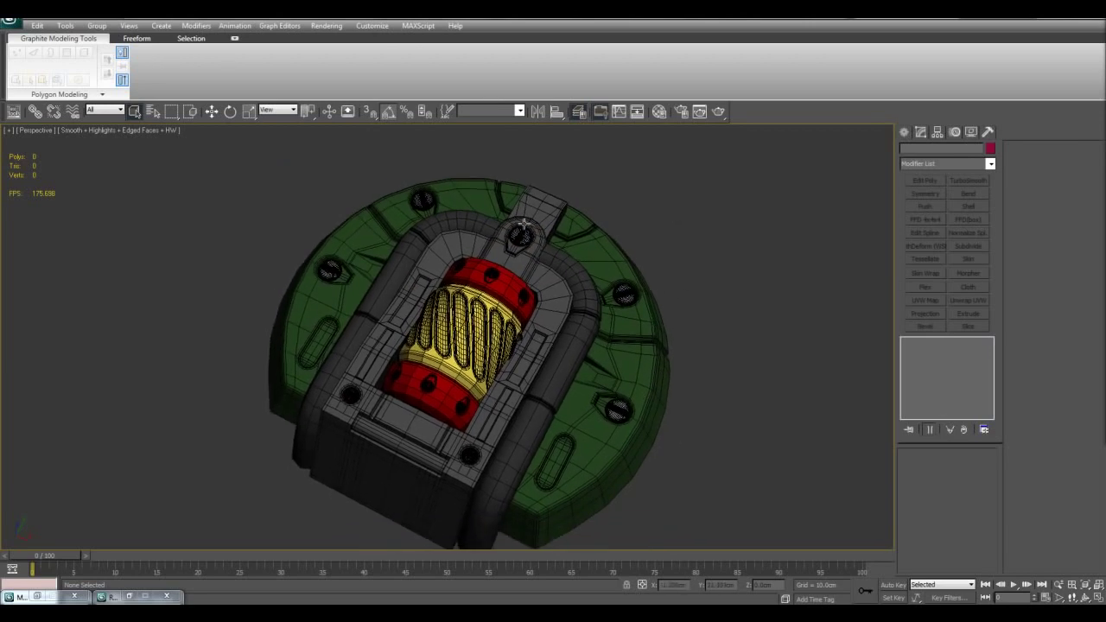
key("F4")
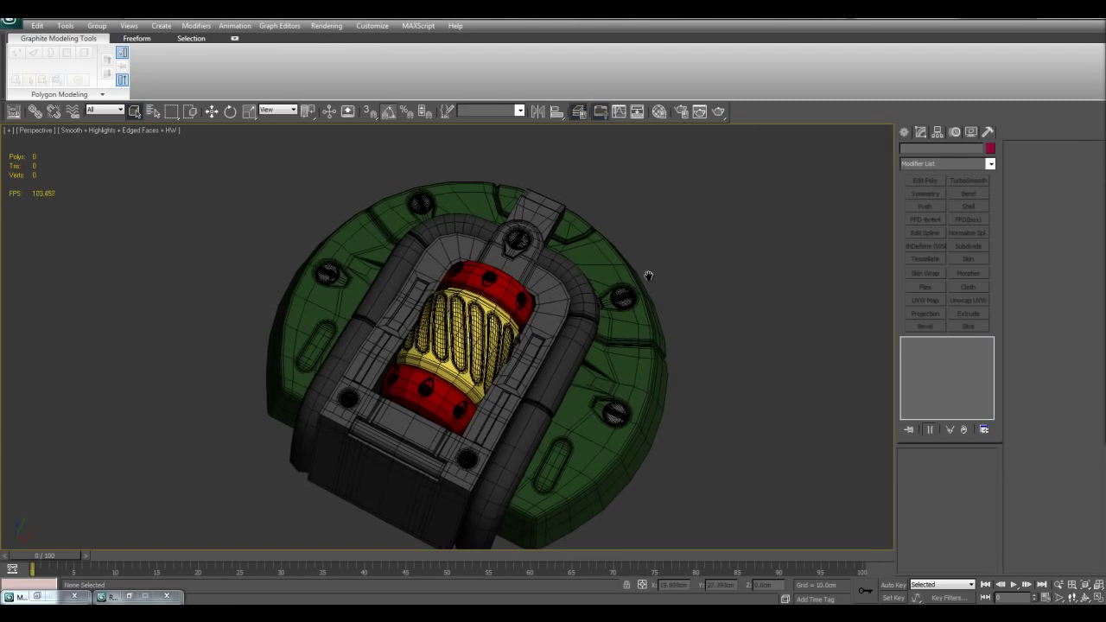
scroll(683, 277, "down", 3)
scroll(625, 309, "up", 8)
middle_click_drag(591, 303, 548, 351, "alt")
middle_click_drag(649, 363, 605, 367, "alt")
key("F4")
middle_click_drag(578, 305, 505, 287, "alt")
middle_click_drag(461, 349, 544, 349, "alt")
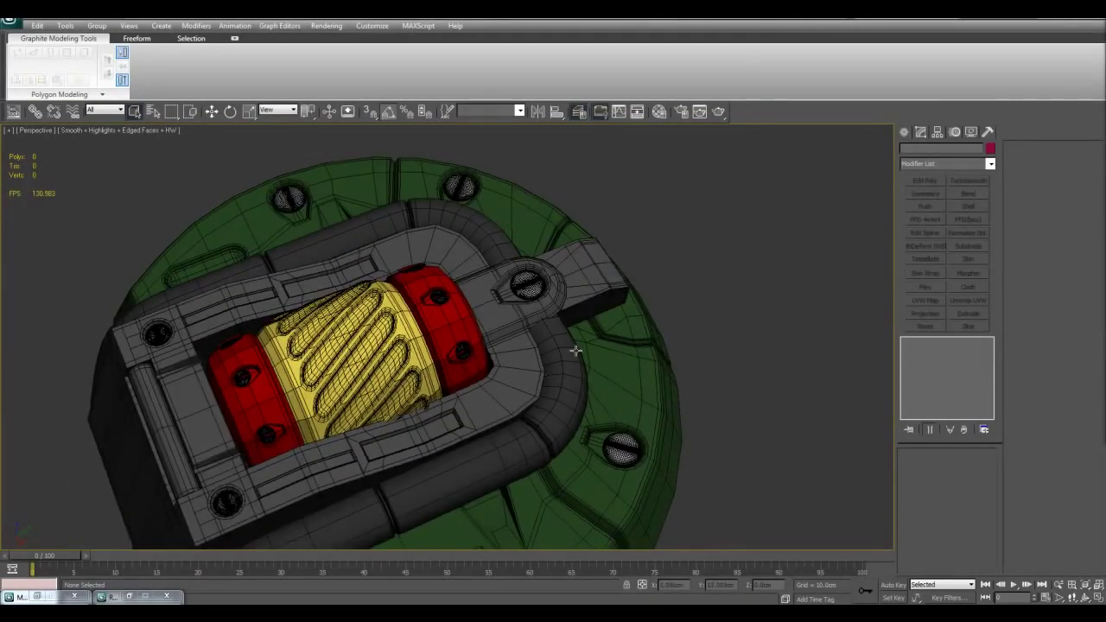
middle_click_drag(490, 293, 657, 298, "alt")
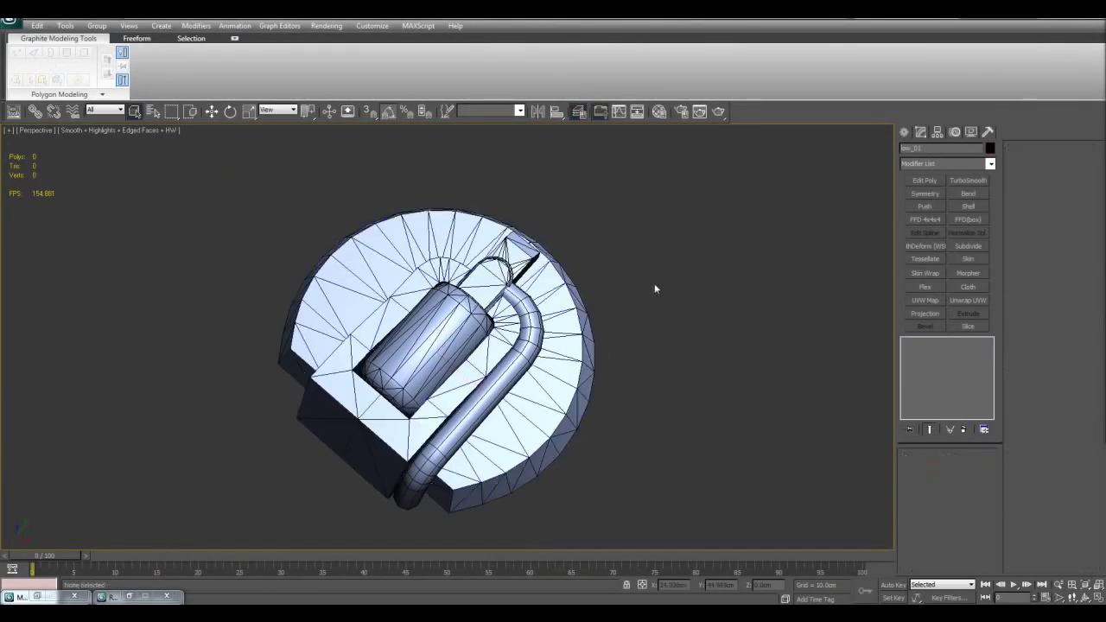
Step: Isolate the low-poly parts of the model and select the round base
middle_click_drag(655, 288, 660, 239, "alt")
left_click_drag(664, 235, 324, 430)
key("w")
mouse_move(526, 347)
left_mouse_down()
mouse_move(460, 366)
mouse_move(742, 211)
left_mouse_up()
left_click(547, 361)
key("alt+q")
middle_click_drag(547, 361, 582, 349, "alt")
left_click(603, 356)
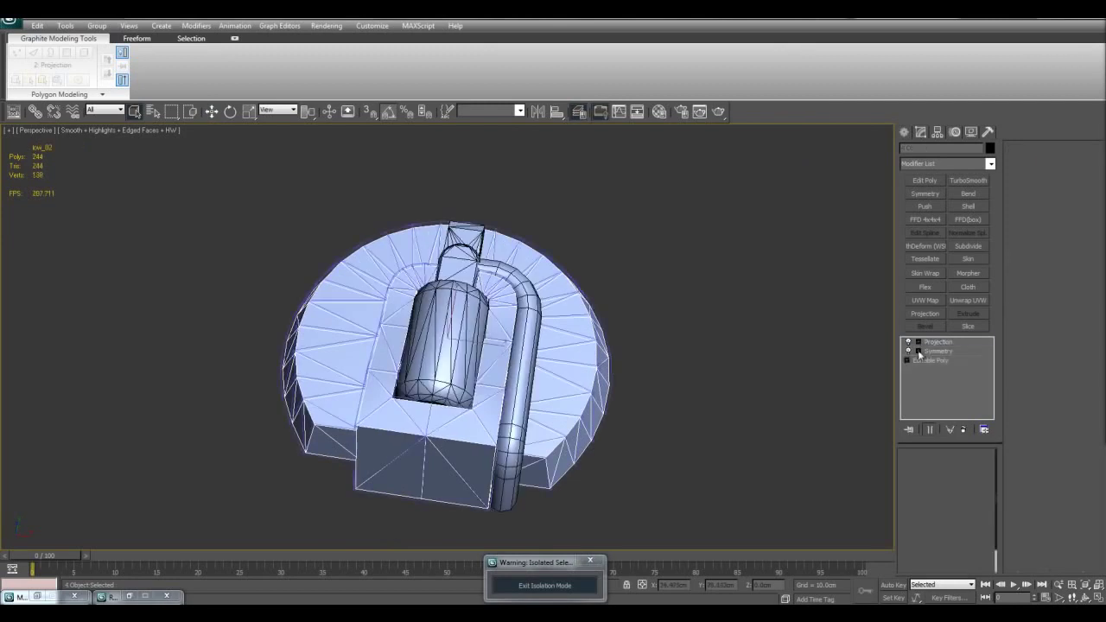
Step: Add an Edit Poly modifier above Projection and Symmetry on the low-poly base
left_click(925, 181)
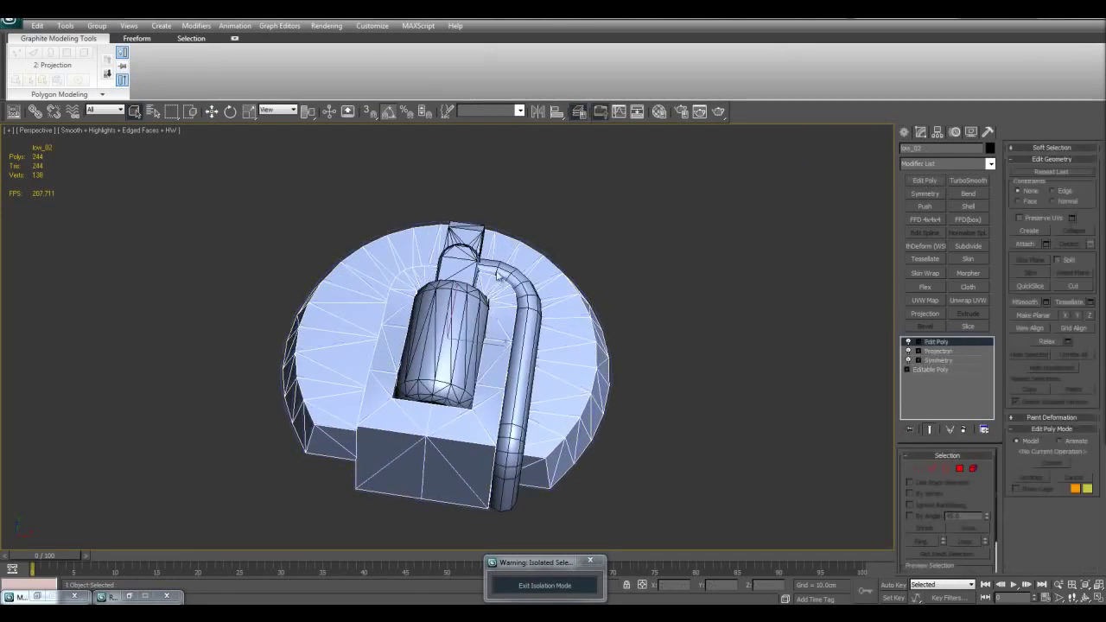
key("4")
middle_click_drag(357, 244, 605, 233, "alt")
left_click(651, 232)
key("4")
middle_click_drag(749, 262, 686, 279, "alt")
scroll(683, 285, "up", 3)
scroll(666, 260, "down", 3)
middle_click_drag(664, 239, 717, 319, "alt")
scroll(628, 248, "up", 3)
scroll(606, 275, "up", 3)
scroll(600, 303, "down", 3)
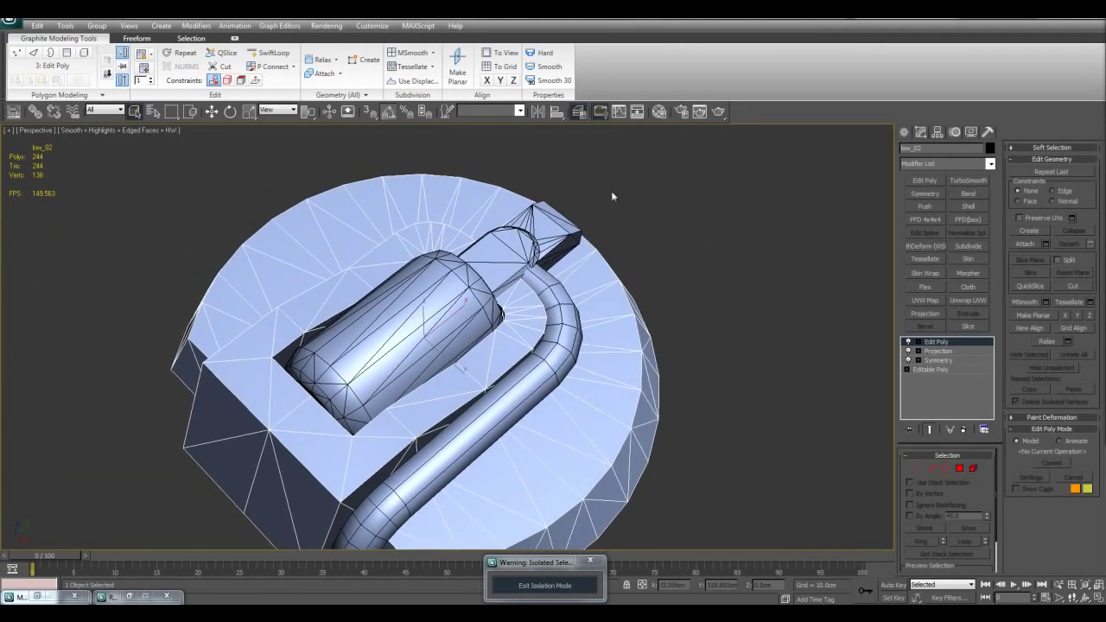
Step: Inspect the separate low-poly parts, including the small bracket behind the cylinder
middle_click_drag(667, 286, 536, 299, "alt")
key("4")
key("4")
key("w")
key("q")
left_click(553, 333)
key("w")
left_click(510, 296)
scroll(511, 296, "up", 3)
left_click(511, 295)
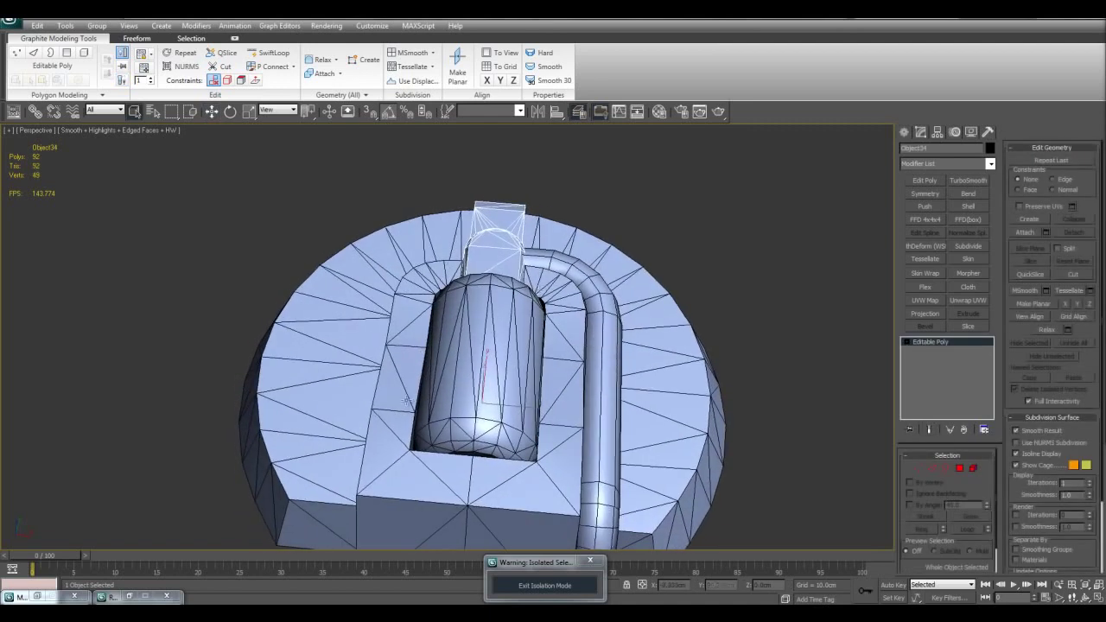
Step: Delete the polygons of the mirrored half of the low-poly base, on the side without the pipe
left_click(529, 359)
scroll(560, 422, "down", 4)
middle_click_drag(524, 388, 534, 372, "alt")
left_click_drag(298, 244, 462, 509)
key("Delete")
Step: Attach the pipe, cylinder and end bracket to the halved base to form one object
middle_click_drag(463, 509, 522, 456, "alt")
scroll(522, 455, "up", 3)
middle_click_drag(615, 361, 573, 367, "alt")
key("4")
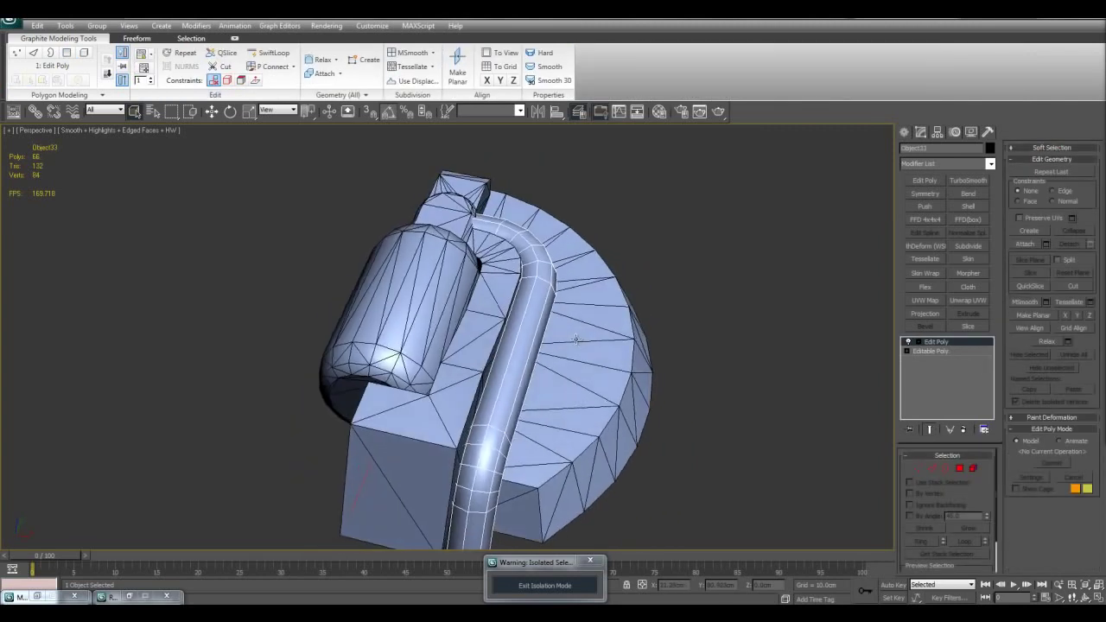
left_click(1026, 245)
left_click(586, 292)
left_click(502, 229)
left_click(554, 197)
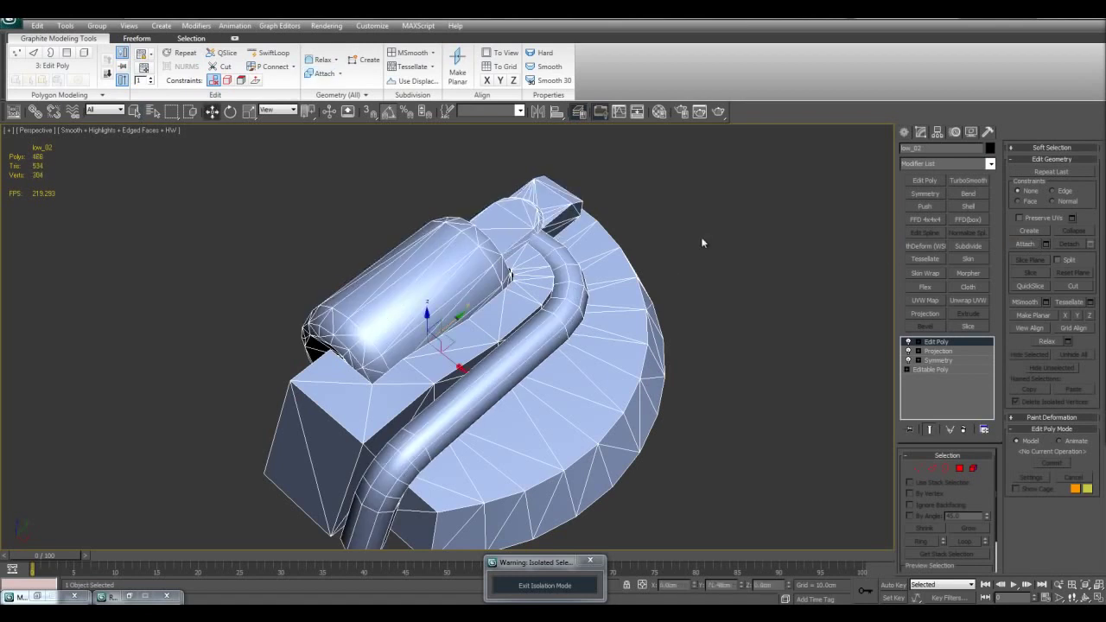
right_click(701, 242)
Step: Add an Unwrap UVW modifier to the combined mesh and select all its faces in the UV editor
left_click(969, 300)
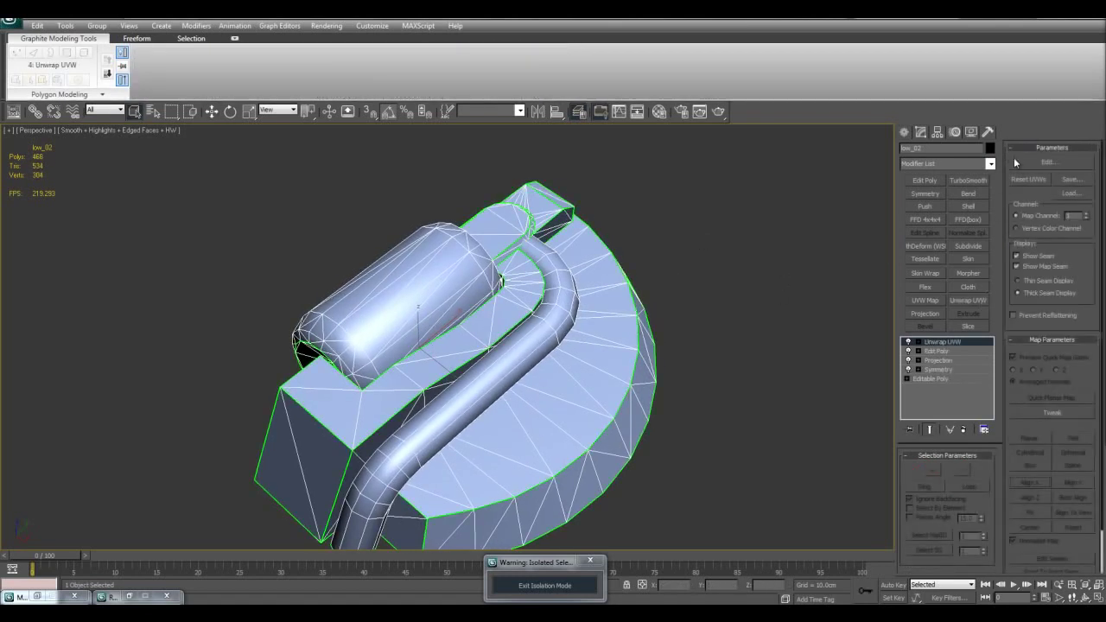
left_click(1031, 161)
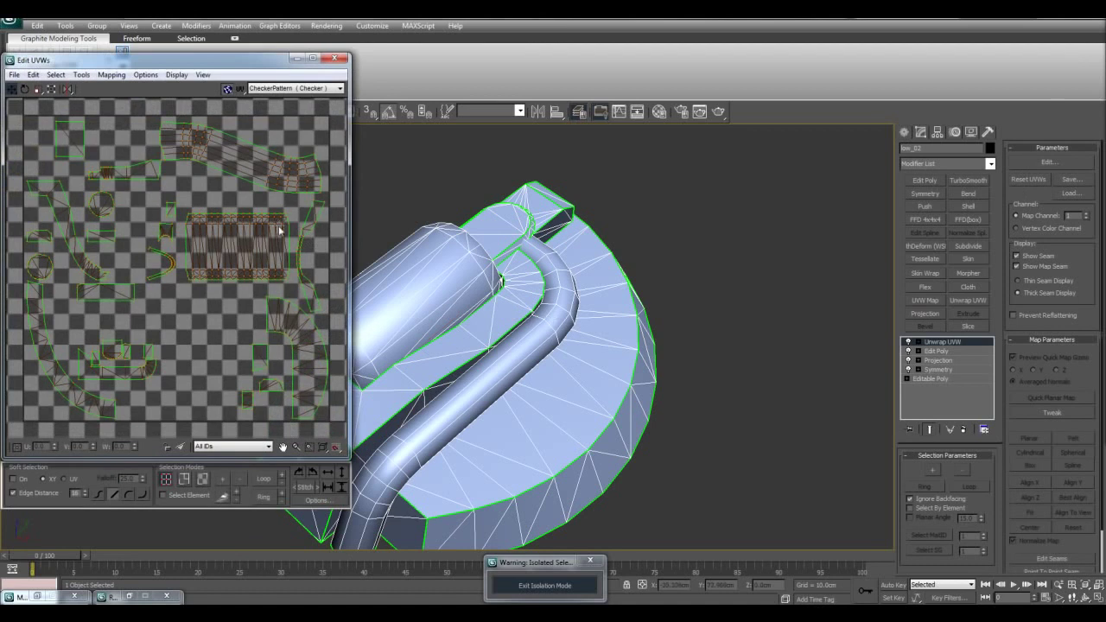
scroll(248, 291, "down", 4)
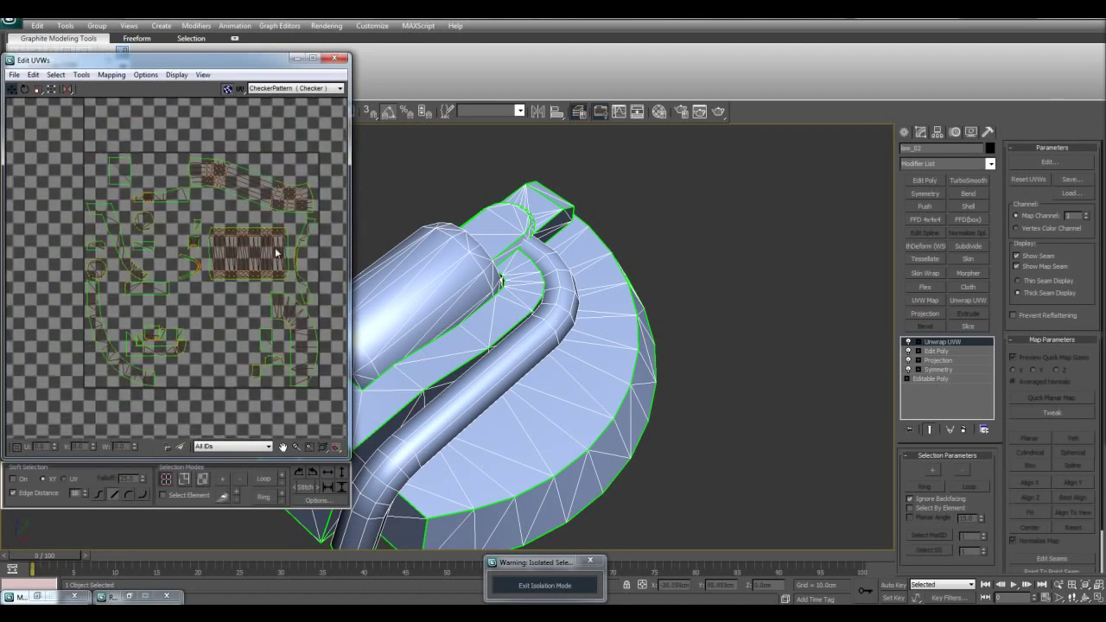
left_click(204, 481)
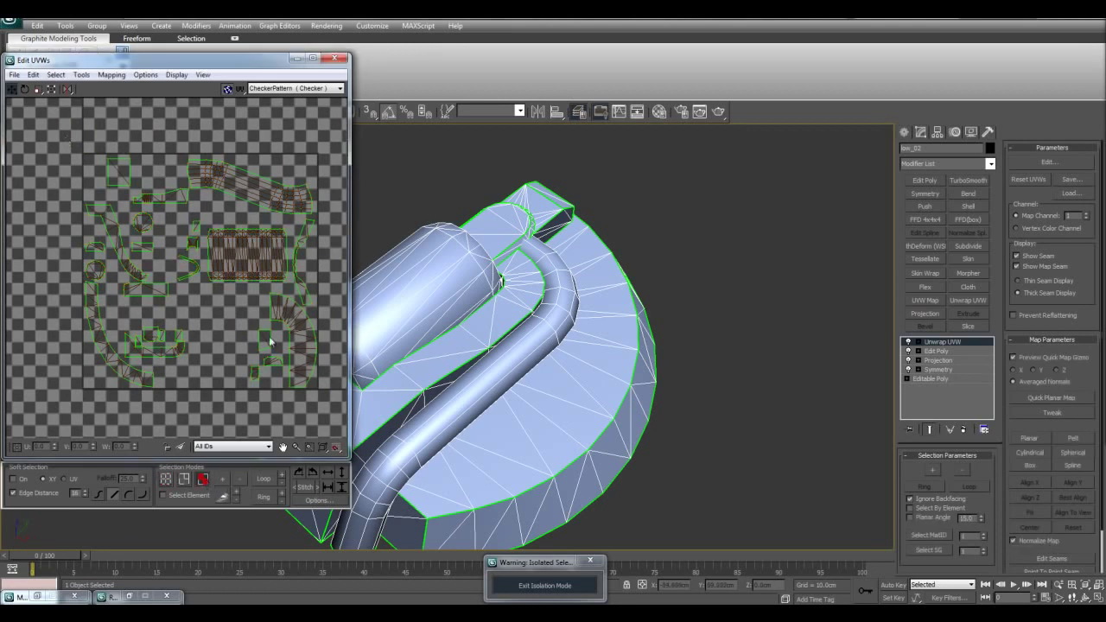
key("ctrl+a")
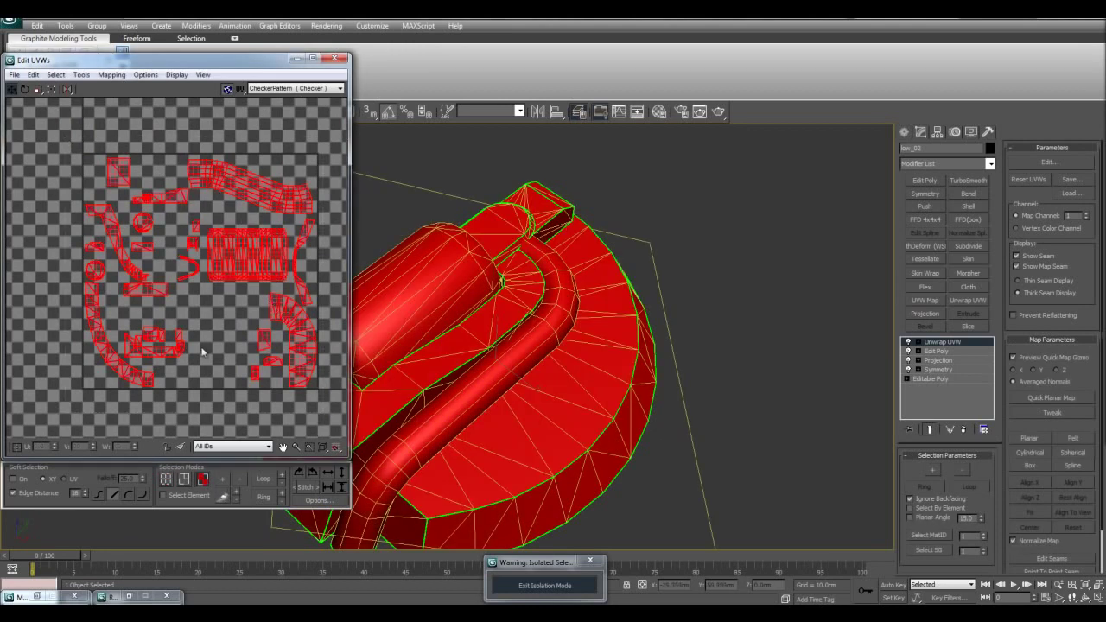
scroll(179, 323, "up", 4)
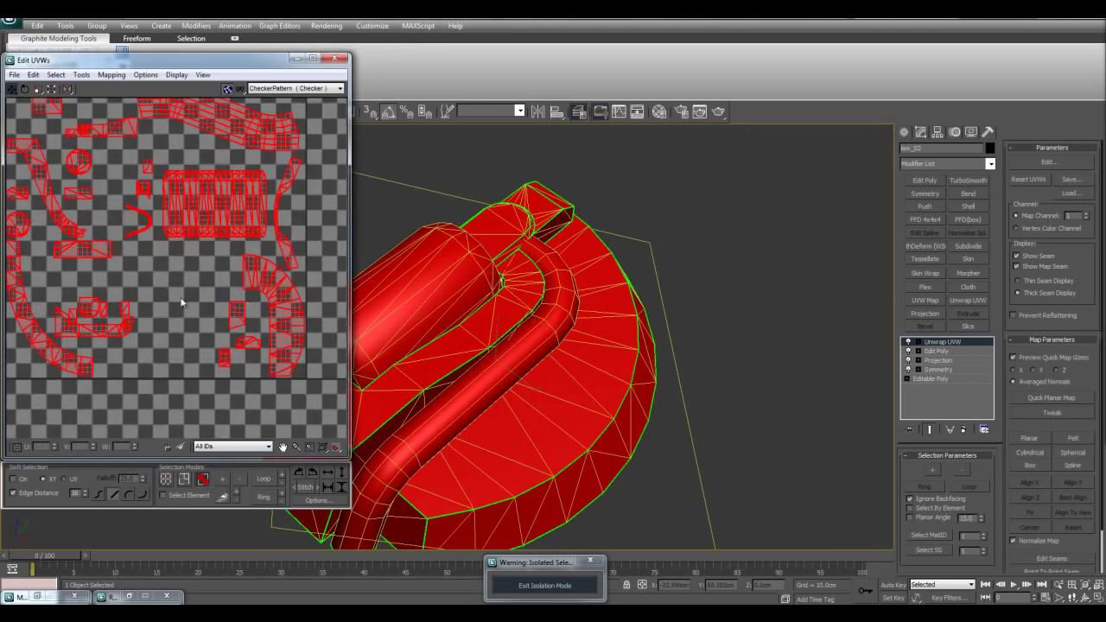
Step: Turn on element selection and move the half-ring UV shell of the base's upper face toward the middle of the layout
left_click(258, 288)
left_click(199, 495)
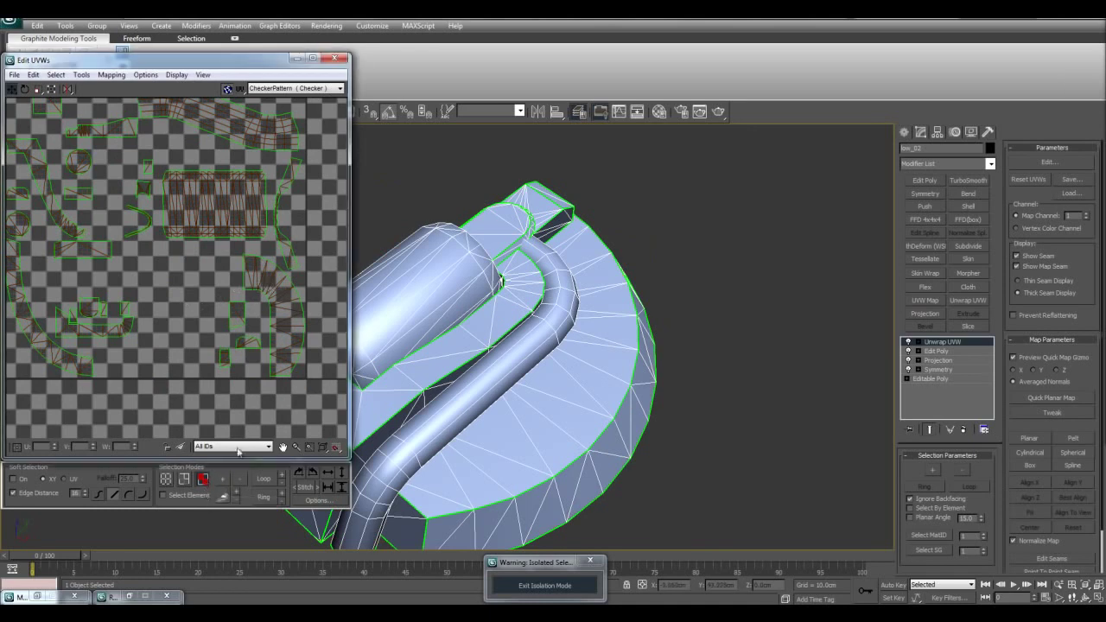
left_click_drag(286, 306, 203, 307)
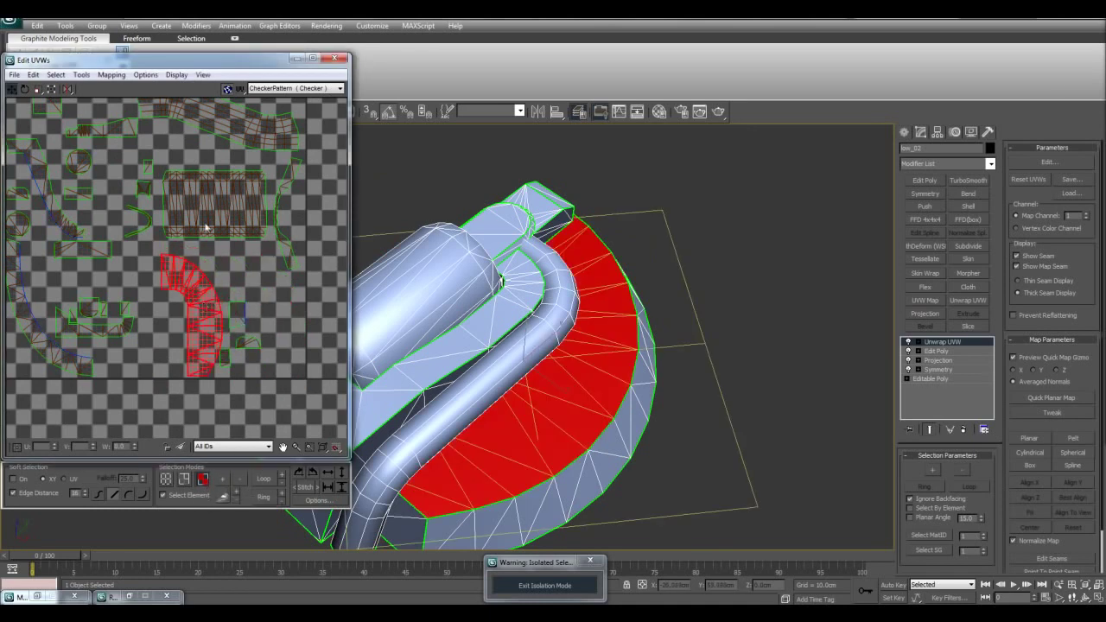
Step: Rotate the half-ring UV shell 90 degrees counterclockwise and scale it up
left_click(24, 90)
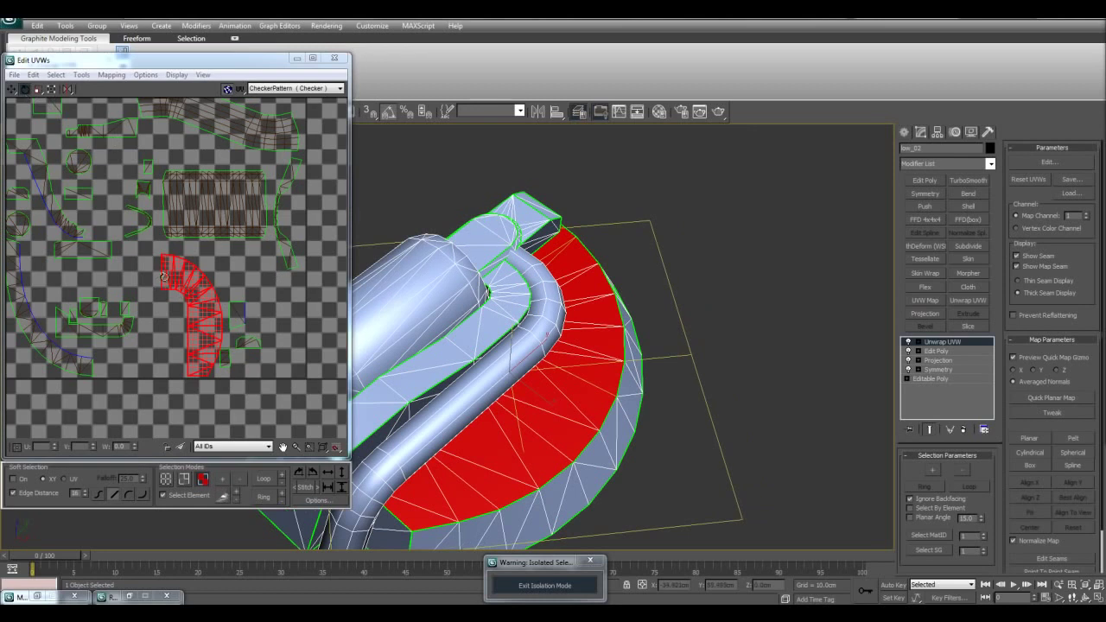
right_click(390, 108)
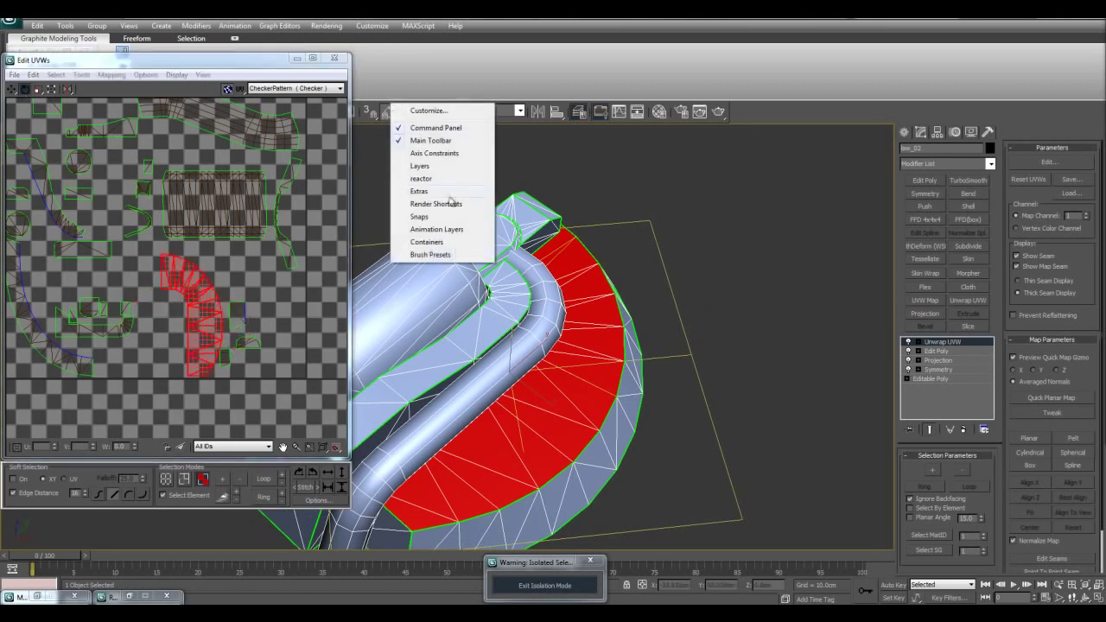
right_click(389, 110)
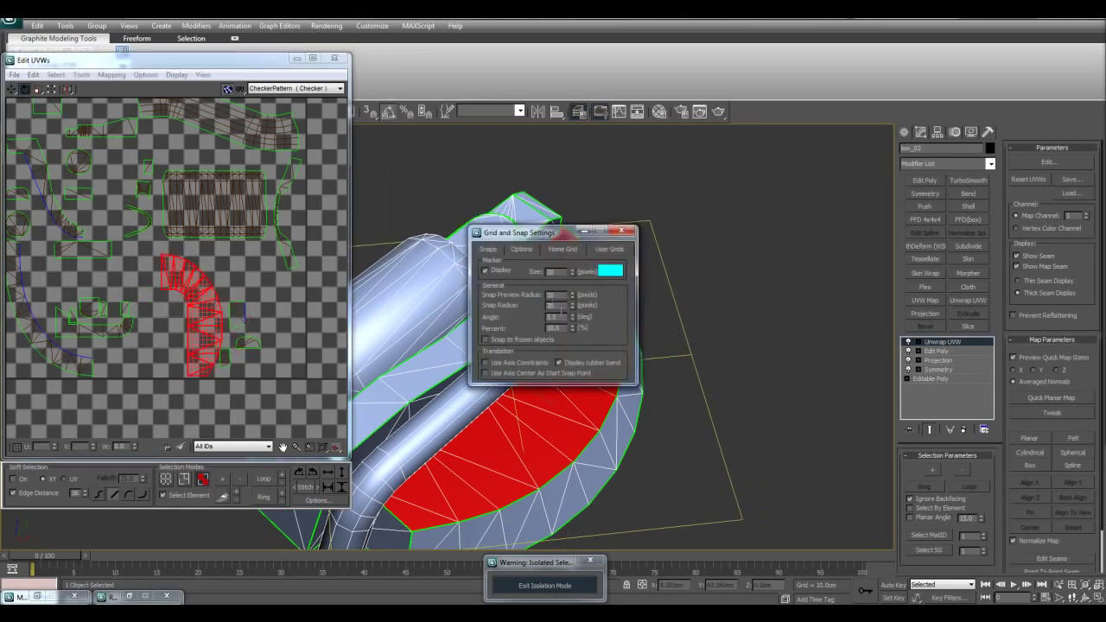
left_click(619, 232)
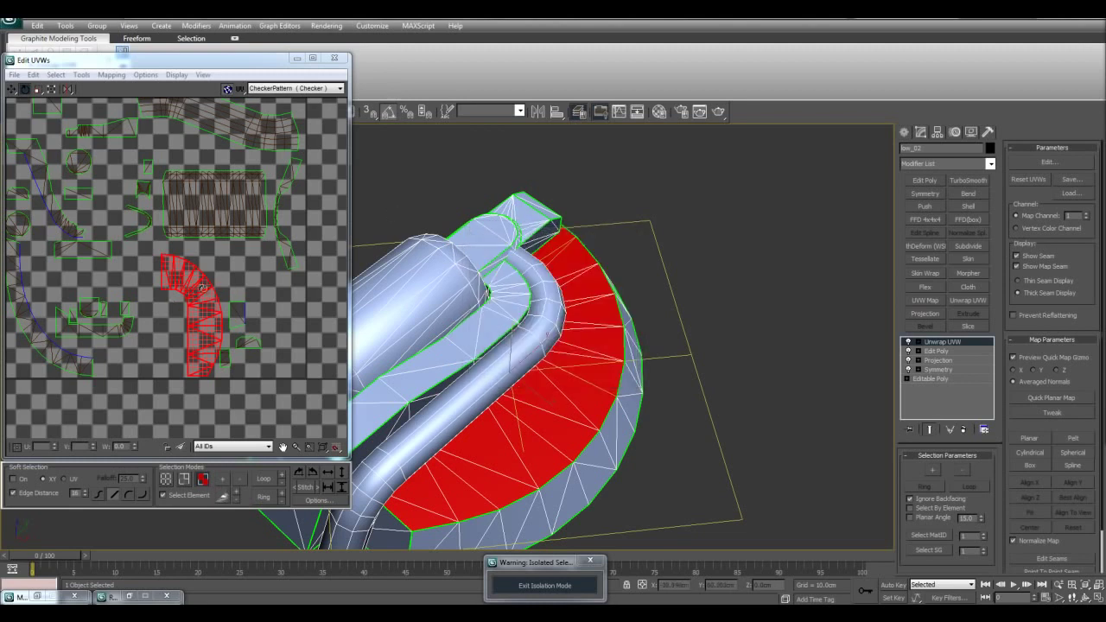
middle_click_drag(237, 290, 254, 307)
middle_click_drag(169, 218, 175, 211)
left_click_drag(195, 282, 197, 390)
scroll(154, 252, "up", 1)
left_click_drag(153, 251, 178, 254)
scroll(178, 254, "down", 1)
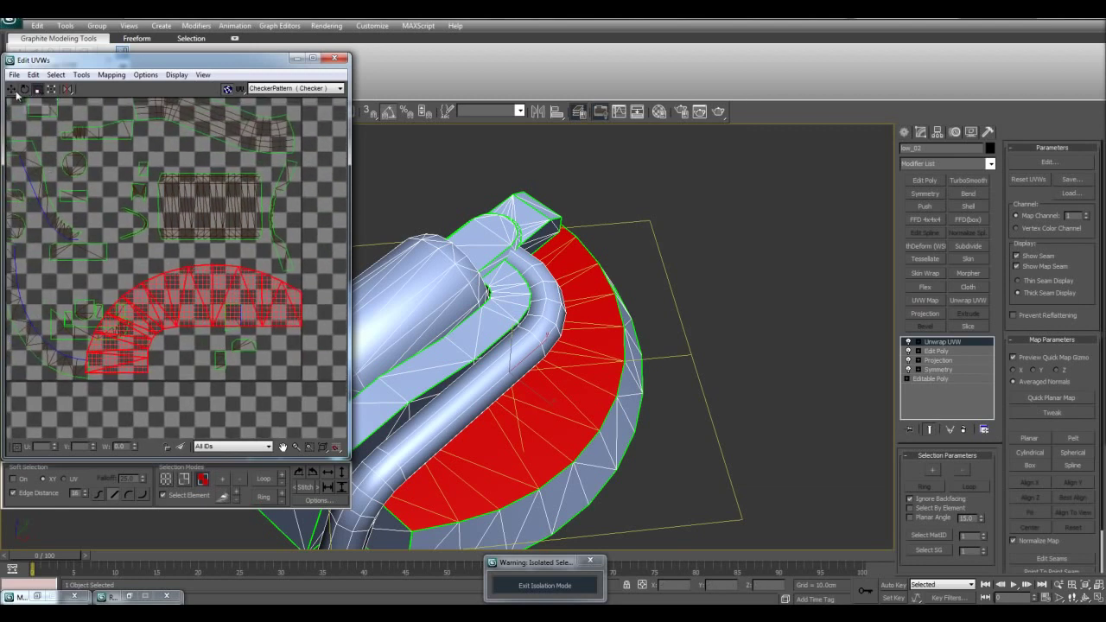
Step: Move the inner frame's UV shells up and inward, clear of the enlarged half-ring shell
middle_click_drag(176, 279, 209, 285)
scroll(209, 287, "up", 2)
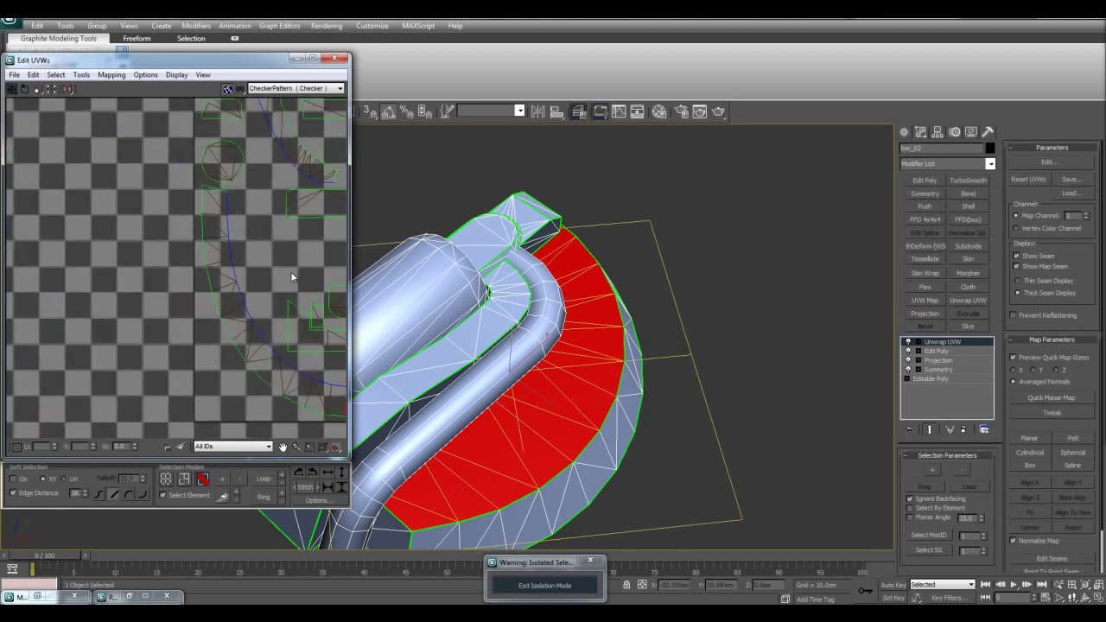
middle_click_drag(293, 275, 169, 262)
left_click(288, 352)
left_click(124, 374)
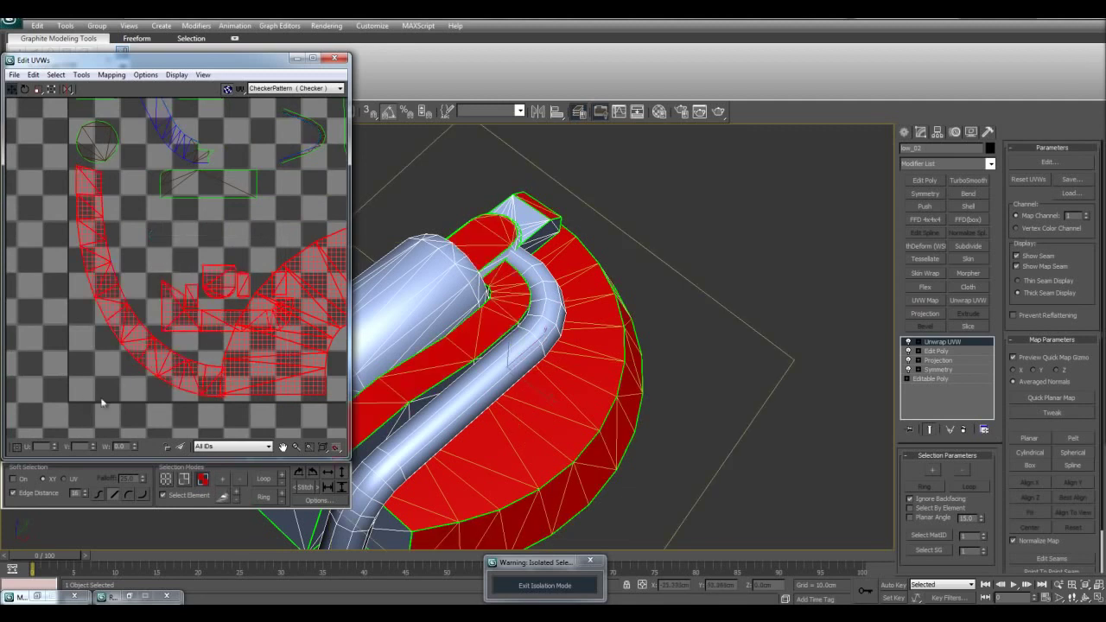
left_click(282, 371)
left_click_drag(207, 327, 201, 277)
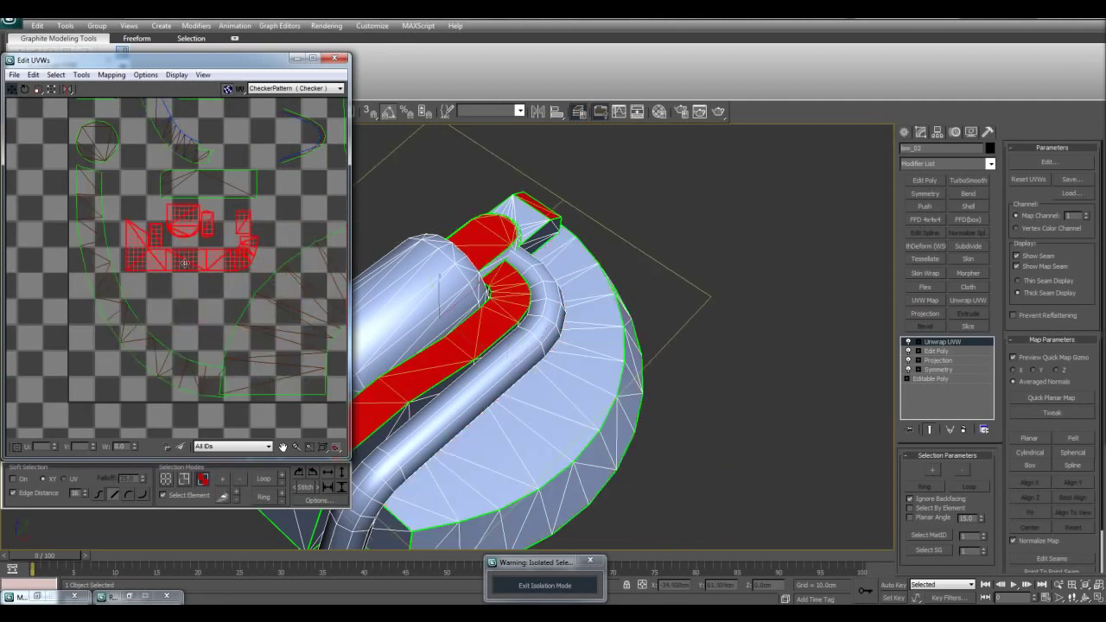
Step: Move the small UV shells overlapping the half-ring shell into the space beneath its arc
scroll(202, 285, "down", 2)
middle_click_drag(202, 285, 205, 294)
left_click(275, 235)
left_click(234, 297)
left_click_drag(233, 297, 161, 349)
left_click(190, 393)
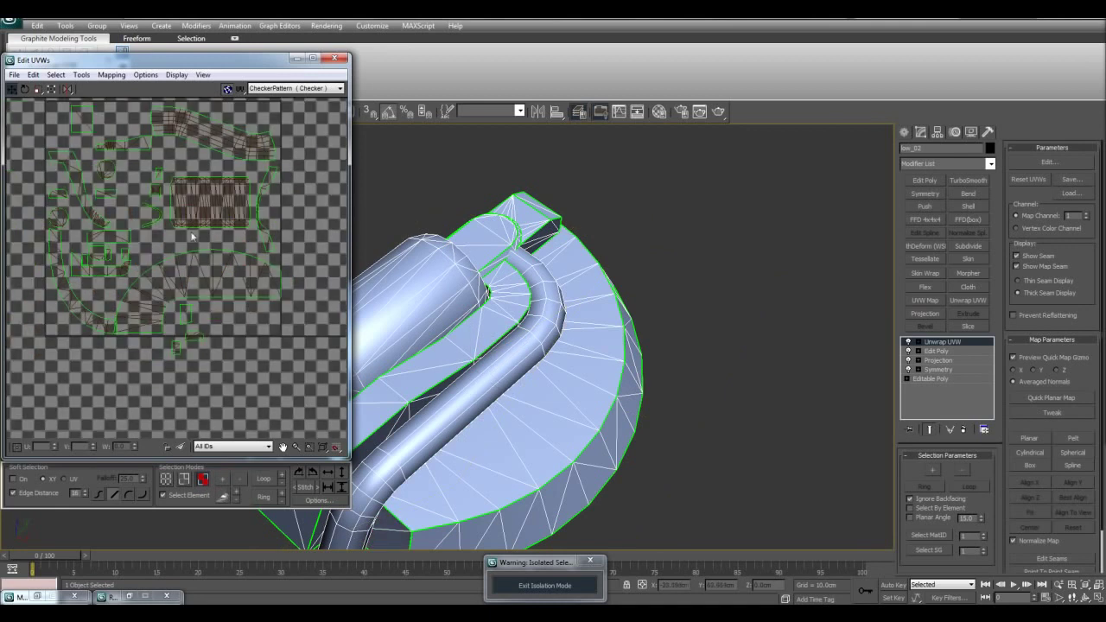
scroll(261, 251, "down", 2)
middle_click_drag(245, 272, 171, 275)
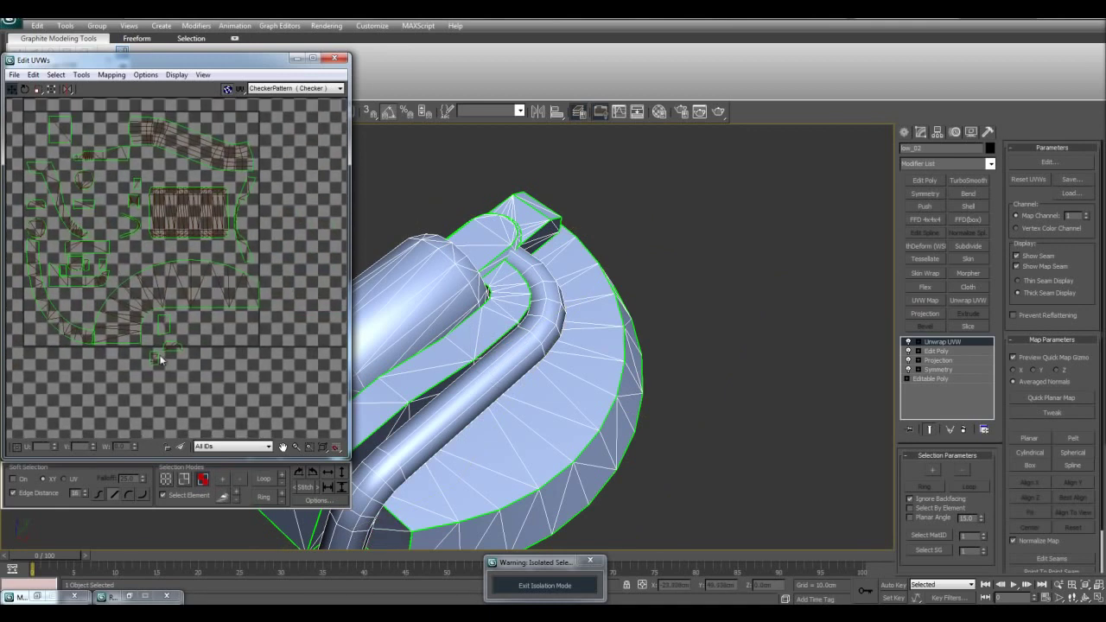
left_click(176, 339)
middle_click_drag(242, 257, 280, 276)
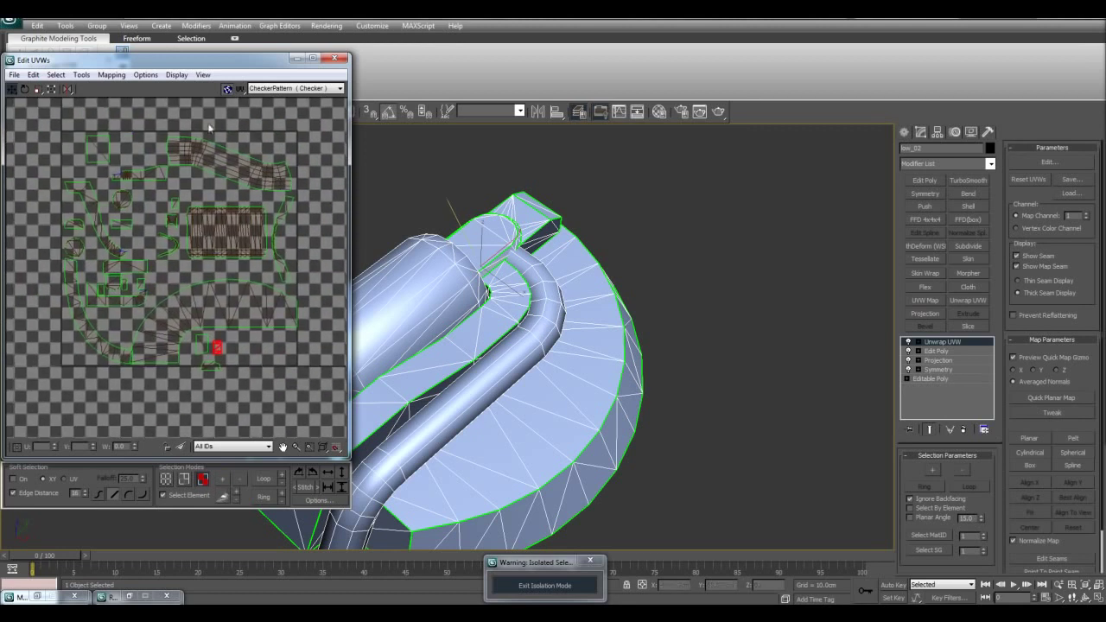
left_click_drag(212, 365, 229, 372)
Step: Close the UV editor and collapse the whole modifier stack to an Editable Poly
left_click(336, 59)
left_click(914, 342)
right_click(929, 346)
left_click(978, 445)
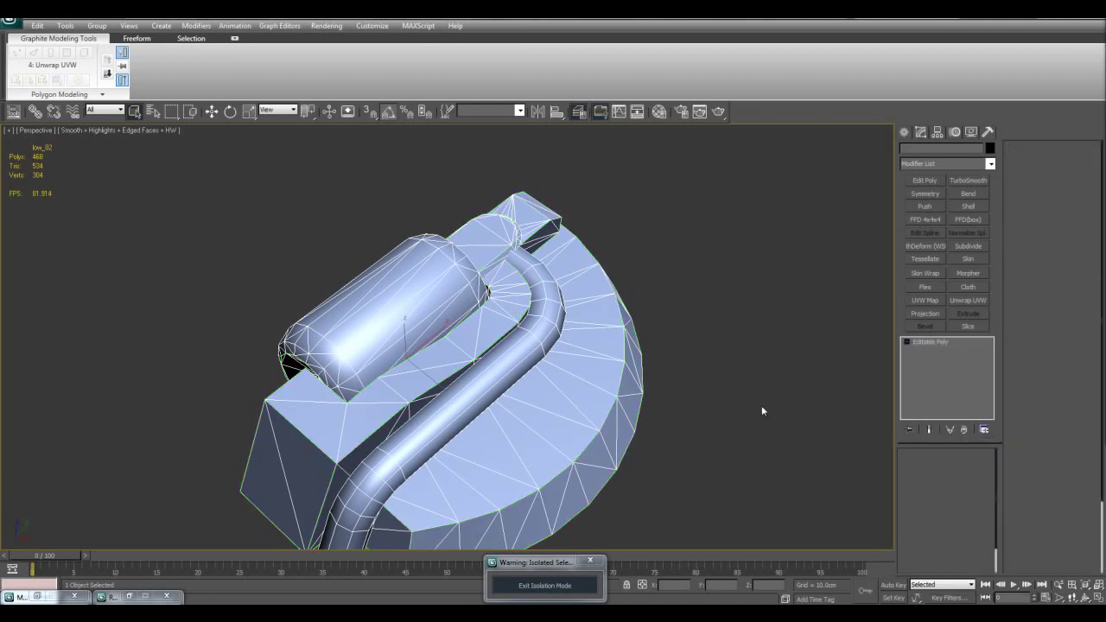
Step: Detach the base element from the combined mesh as a separate object with the default name
scroll(762, 404, "down", 3)
key("5")
left_click(531, 340)
scroll(531, 340, "up", 3)
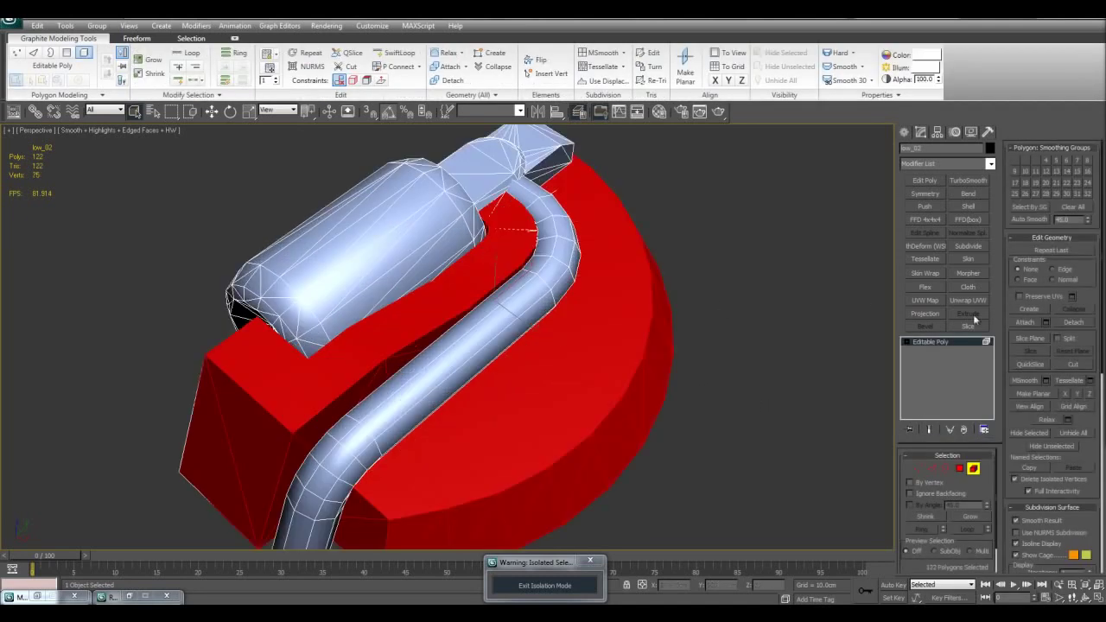
left_click(1076, 322)
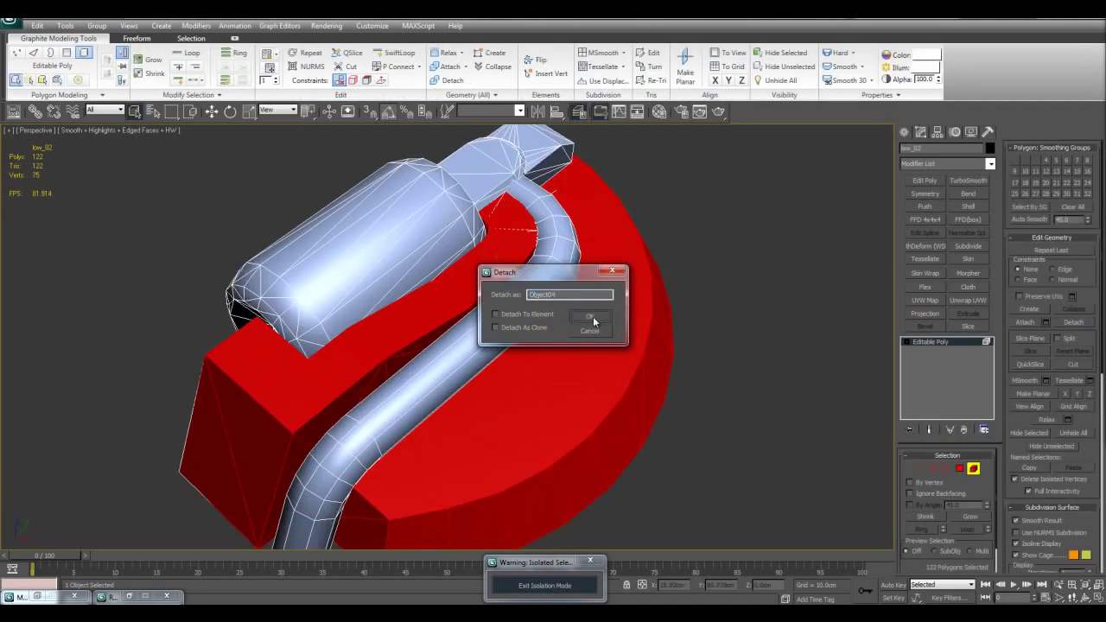
left_click(590, 316)
Step: Detach the curved pipe element as a separate object with the default name
left_click(550, 279)
left_click(1085, 324)
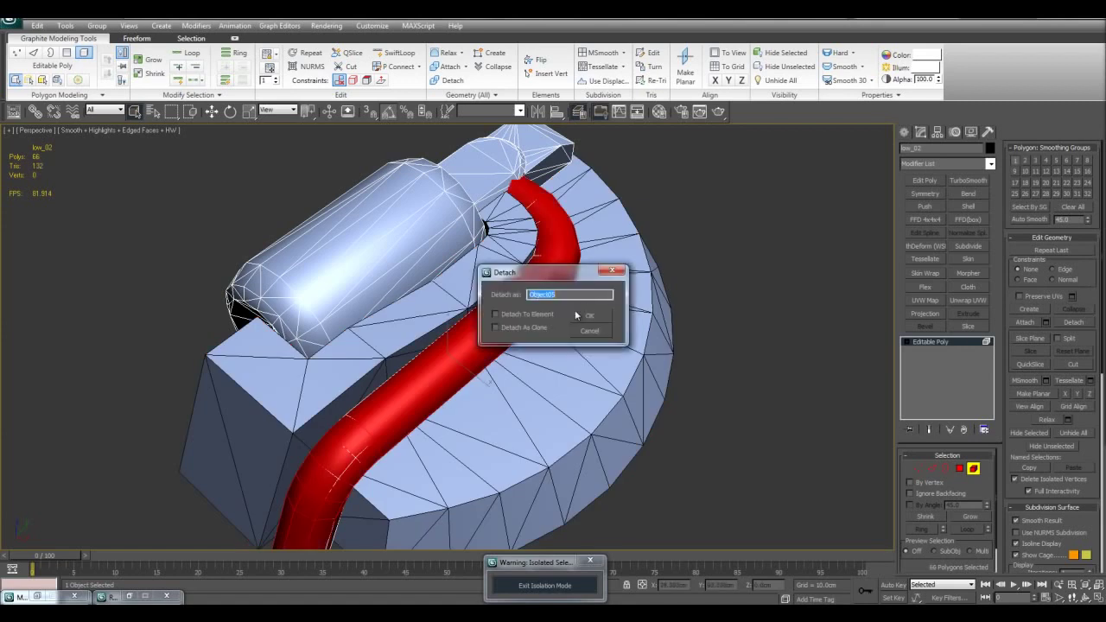
left_click(597, 317)
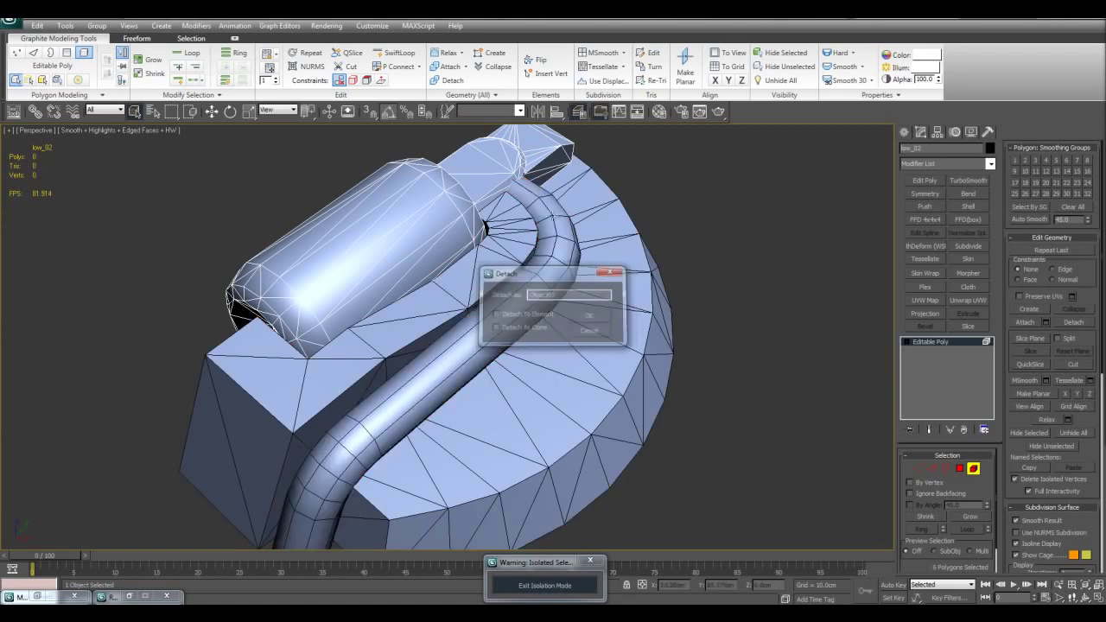
Step: Detach the connector element behind the cylinder as a separate object with the default name
left_click(1074, 321)
left_click(589, 309)
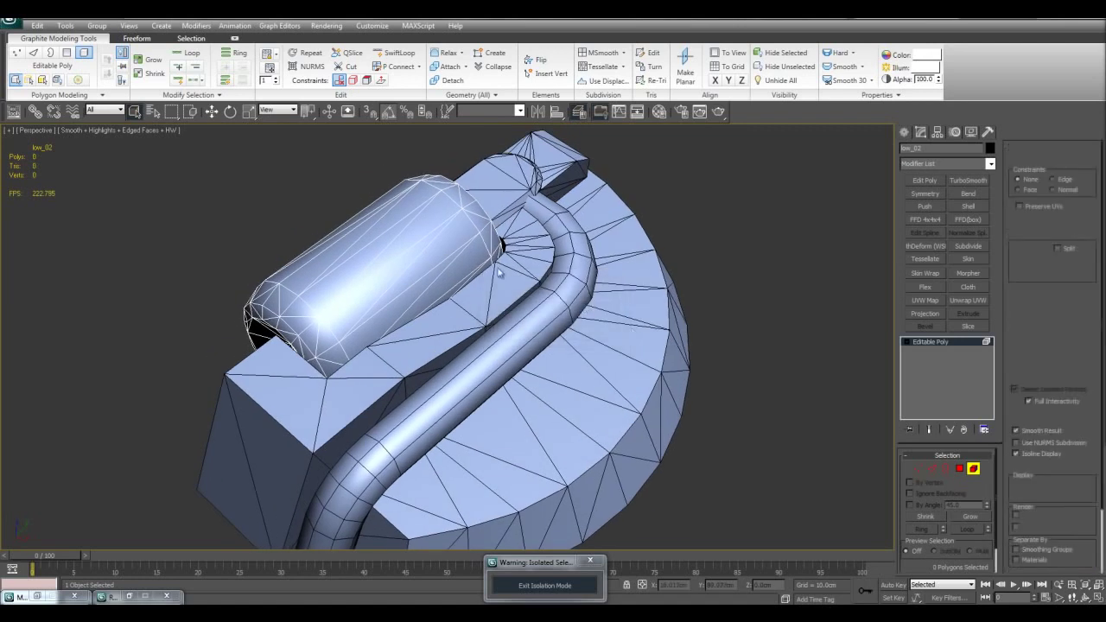
Step: Turn off hardware shading for the perspective viewport
left_click(130, 128)
mouse_move(193, 214)
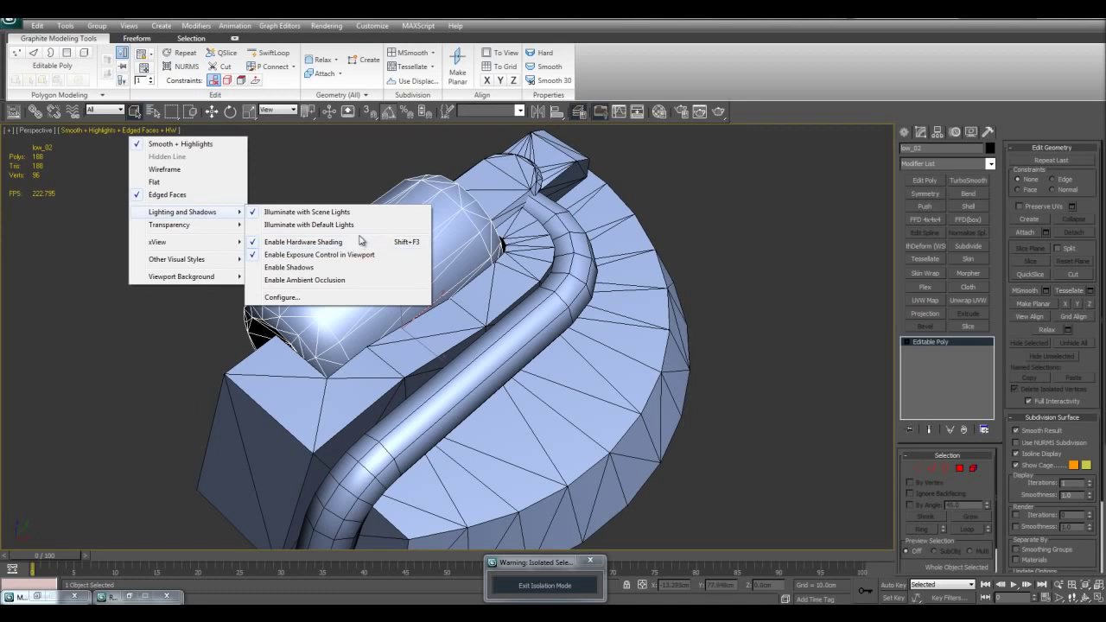
left_click(333, 243)
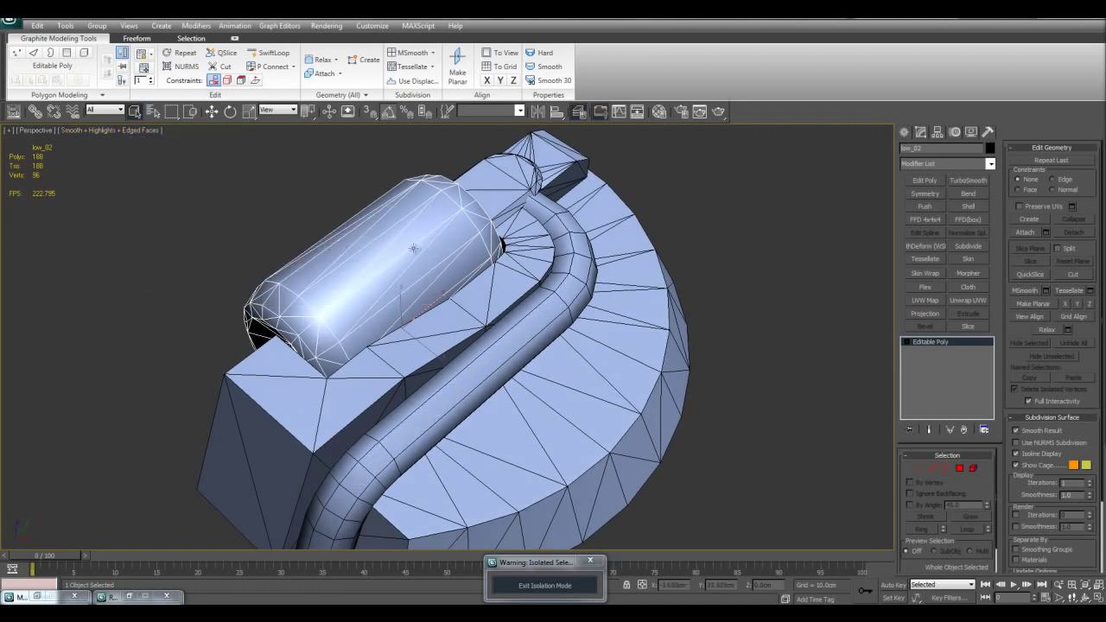
Step: Examine the separated cylinder, base and curved pipe from several angles, especially where the cylinder's end meets the base
left_click(753, 282)
scroll(546, 299, "down", 3)
left_click(545, 315)
scroll(546, 316, "down", 1)
middle_click_drag(546, 315, 560, 299, "alt")
left_click(410, 232)
scroll(410, 232, "up", 2)
scroll(577, 279, "up", 3)
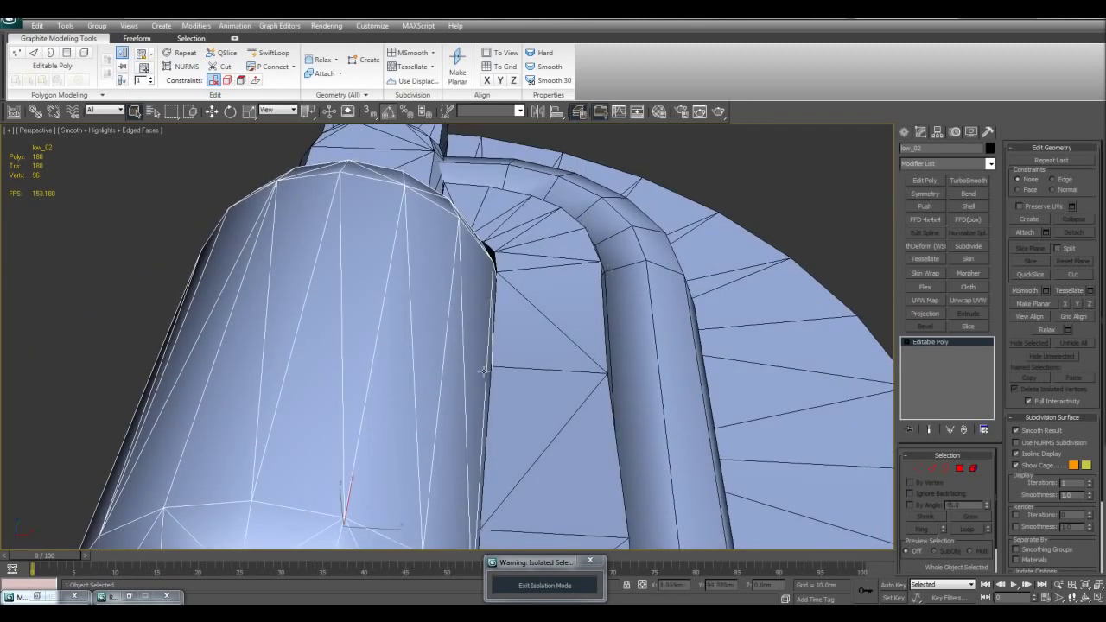
scroll(547, 269, "down", 8)
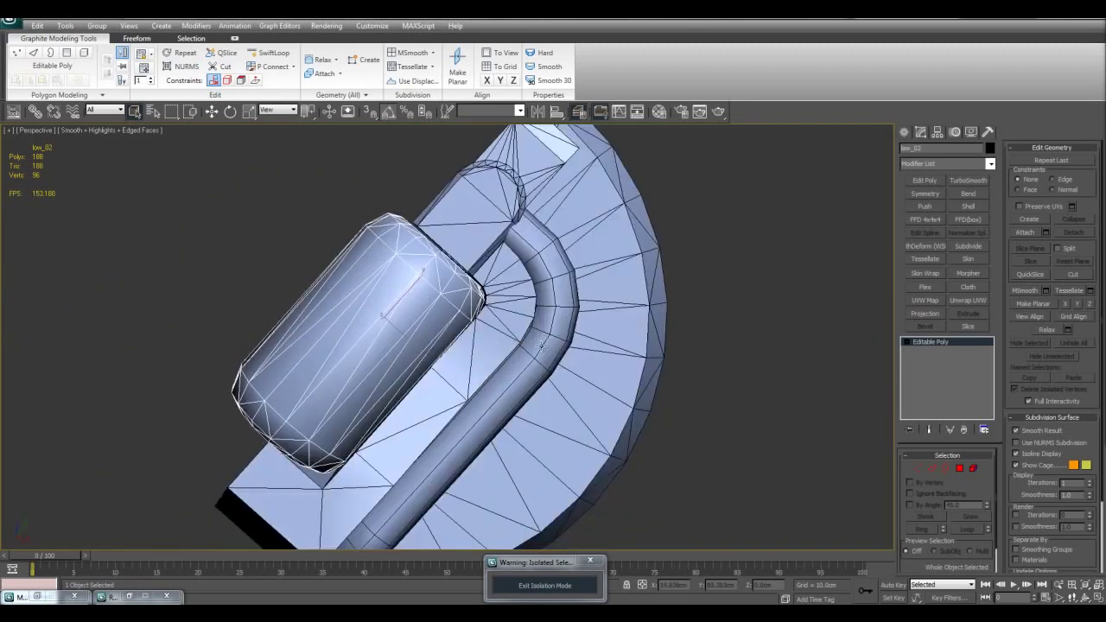
middle_click_drag(599, 259, 614, 296, "alt")
scroll(612, 297, "up", 3)
middle_click_drag(562, 321, 519, 329, "alt")
scroll(593, 314, "up", 3)
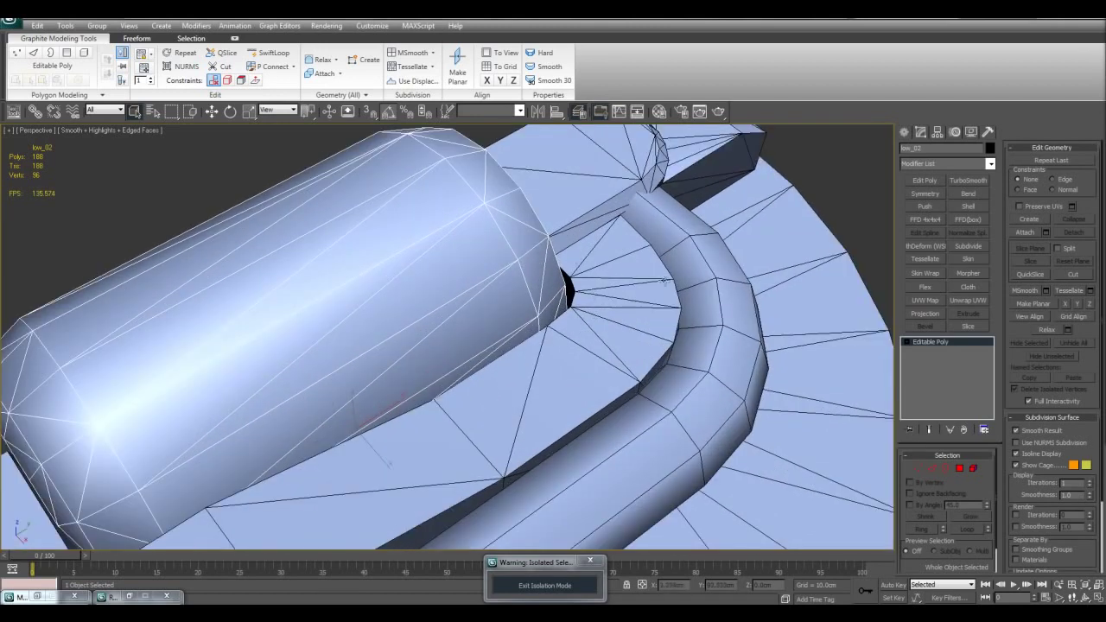
scroll(626, 315, "down", 6)
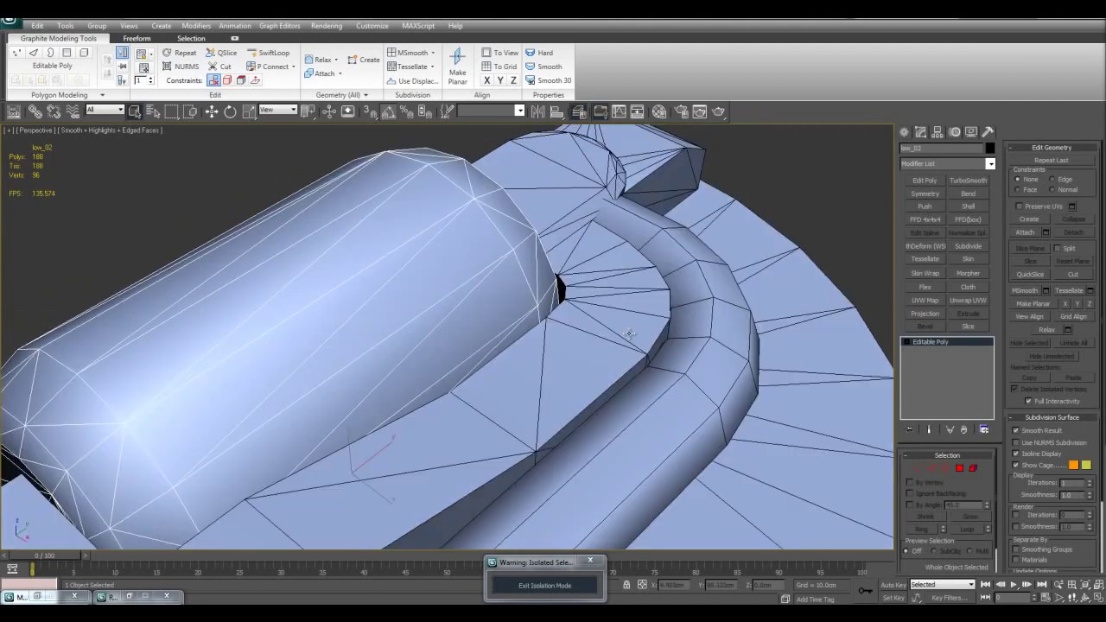
middle_click_drag(586, 328, 625, 350, "alt")
scroll(614, 315, "up", 6)
left_click(630, 352)
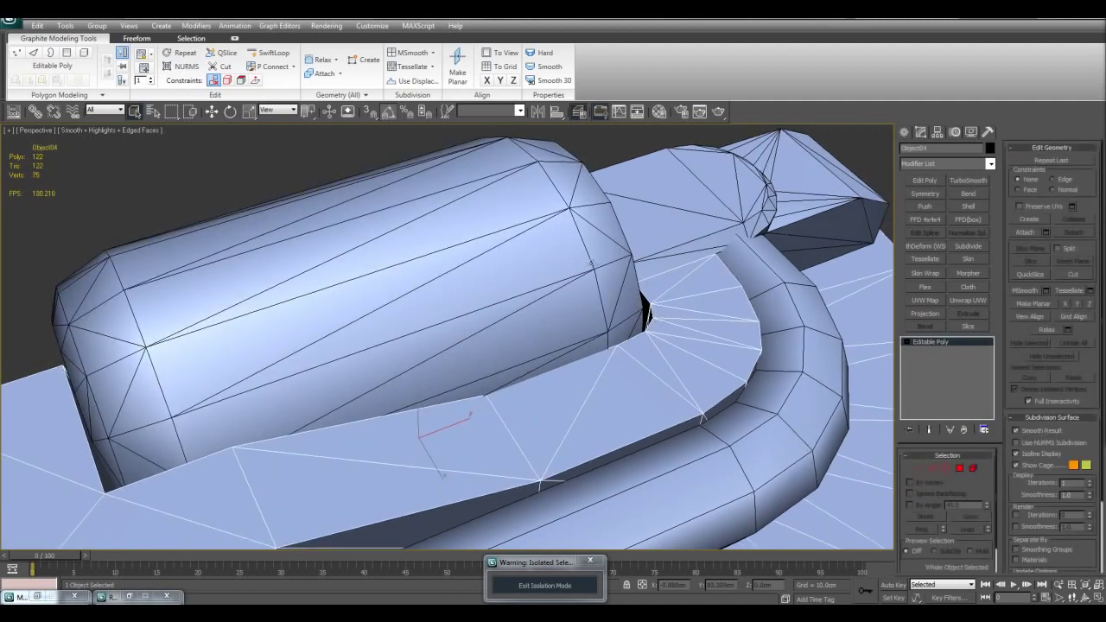
middle_click_drag(683, 344, 670, 313, "alt")
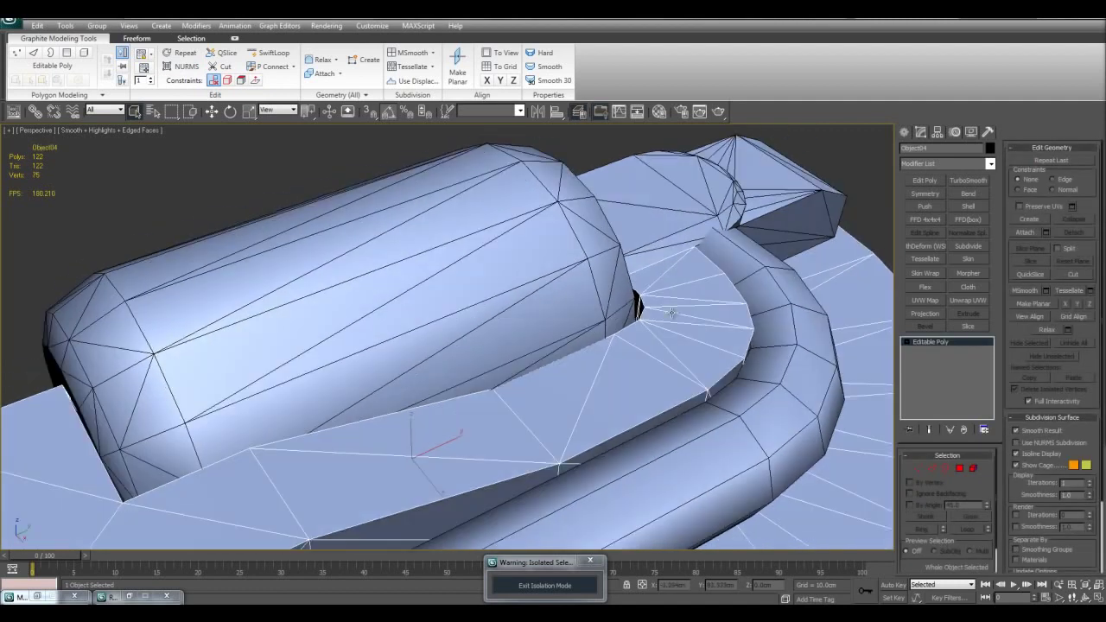
left_click(587, 295)
middle_click_drag(587, 294, 634, 354, "alt")
scroll(783, 328, "down", 3)
left_click(783, 328)
middle_click_drag(783, 328, 689, 283, "alt")
left_click(635, 322)
scroll(592, 336, "down", 3)
scroll(587, 337, "up", 3)
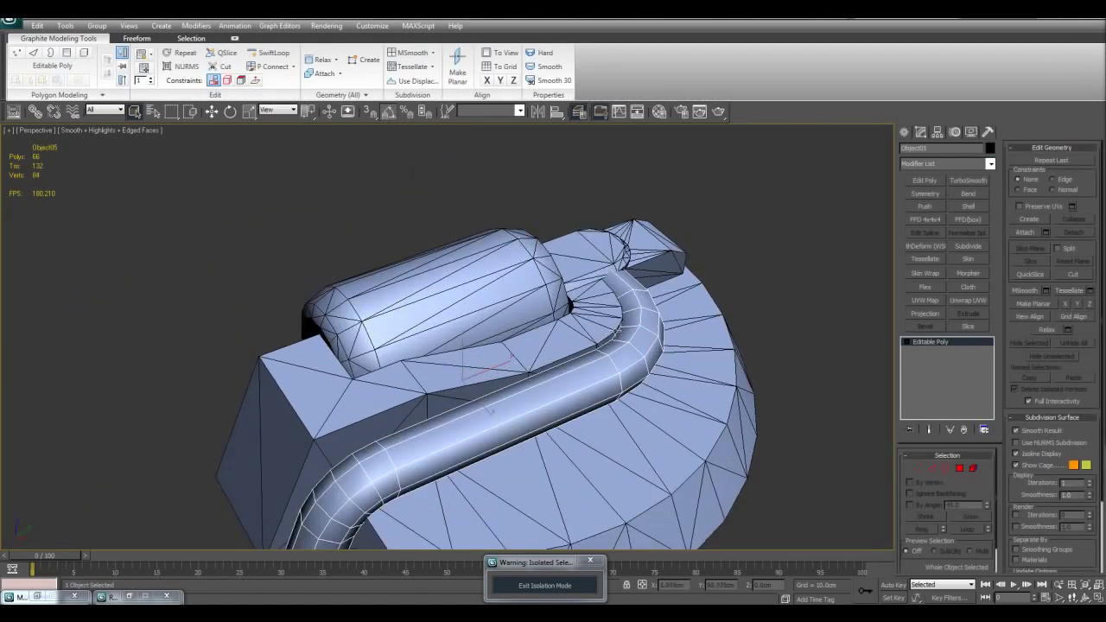
Step: Apply a Symmetry modifier to the half base and another one to the curved pipe
left_click(661, 358)
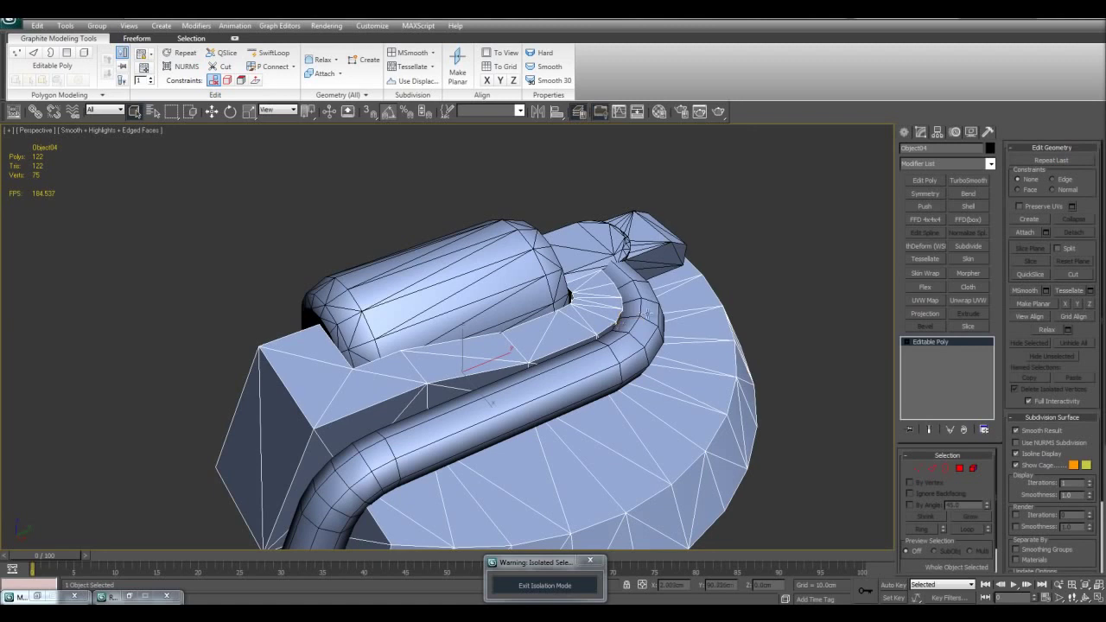
middle_click_drag(637, 312, 705, 313, "alt")
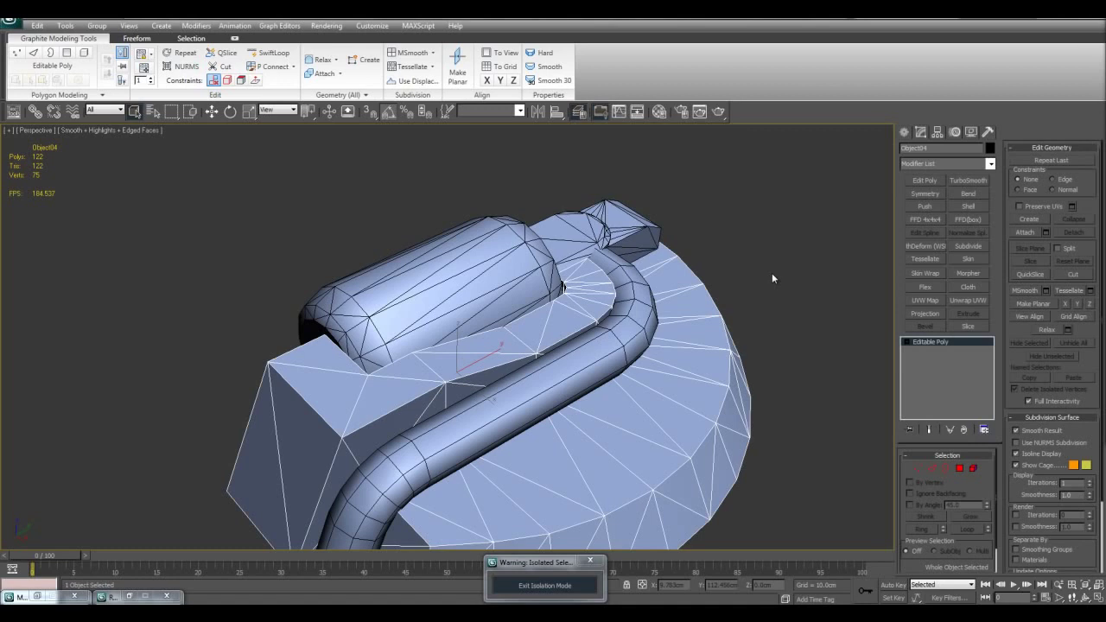
scroll(682, 410, "down", 5)
middle_click_drag(682, 410, 627, 362, "alt")
scroll(586, 369, "up", 5)
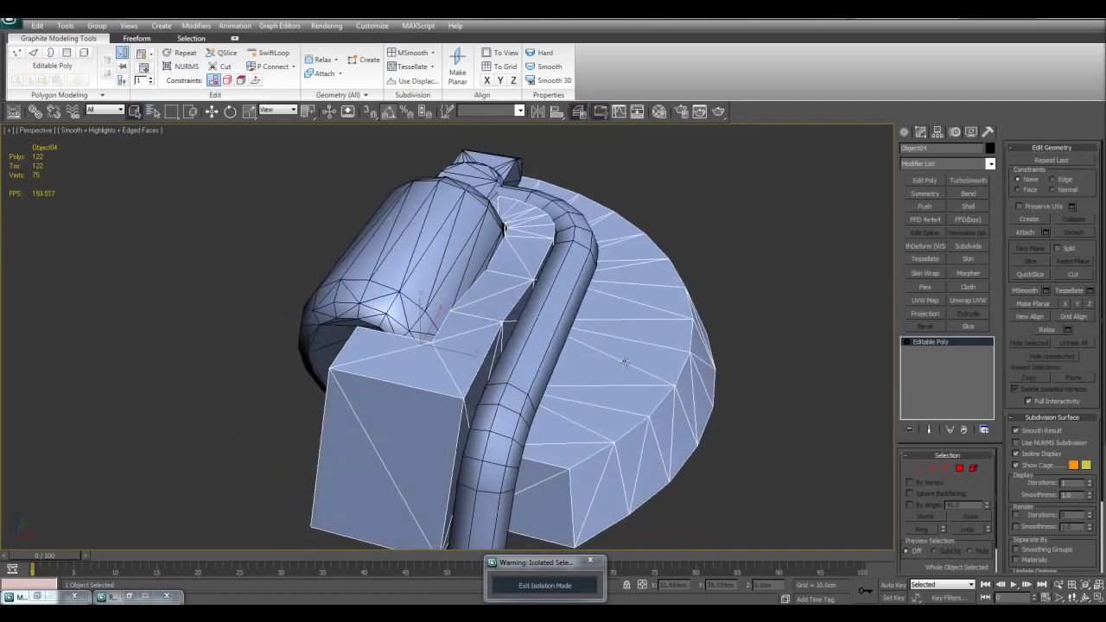
left_click(925, 194)
middle_click_drag(803, 208, 660, 333, "alt")
left_click(619, 336)
left_click(925, 194)
Step: Select all four low-poly objects, exit isolation mode to bring back the full scene, and clear the selection
middle_click_drag(731, 272, 594, 424, "alt")
middle_click_drag(507, 233, 548, 304, "alt")
scroll(548, 305, "down", 2)
left_click_drag(536, 267, 635, 334)
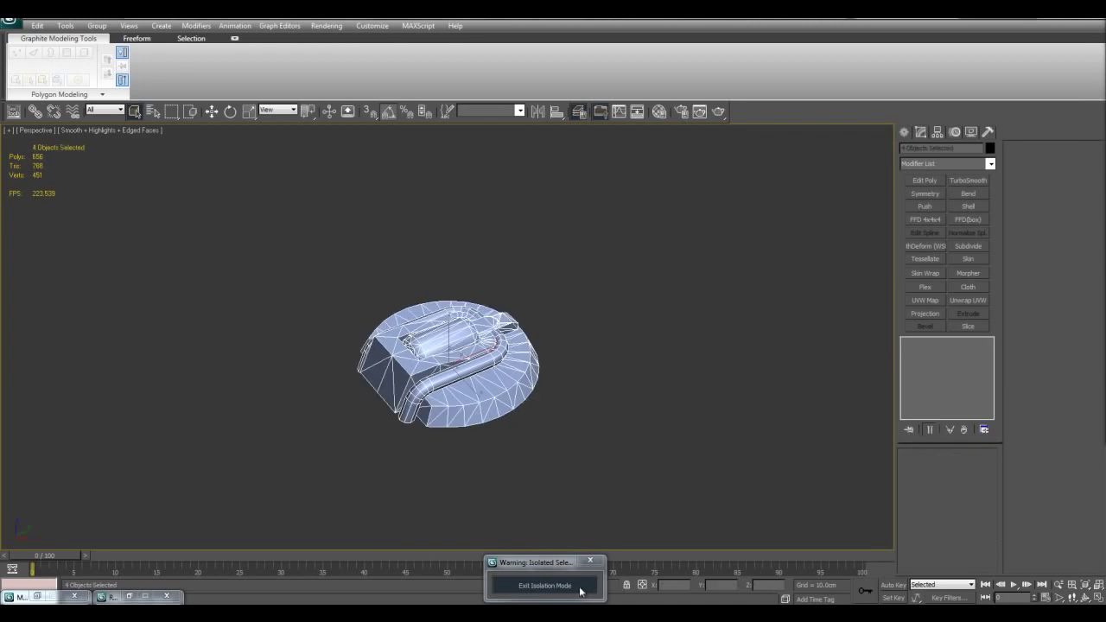
left_click(572, 590)
middle_click_drag(504, 406, 593, 384, "alt")
left_click(829, 296)
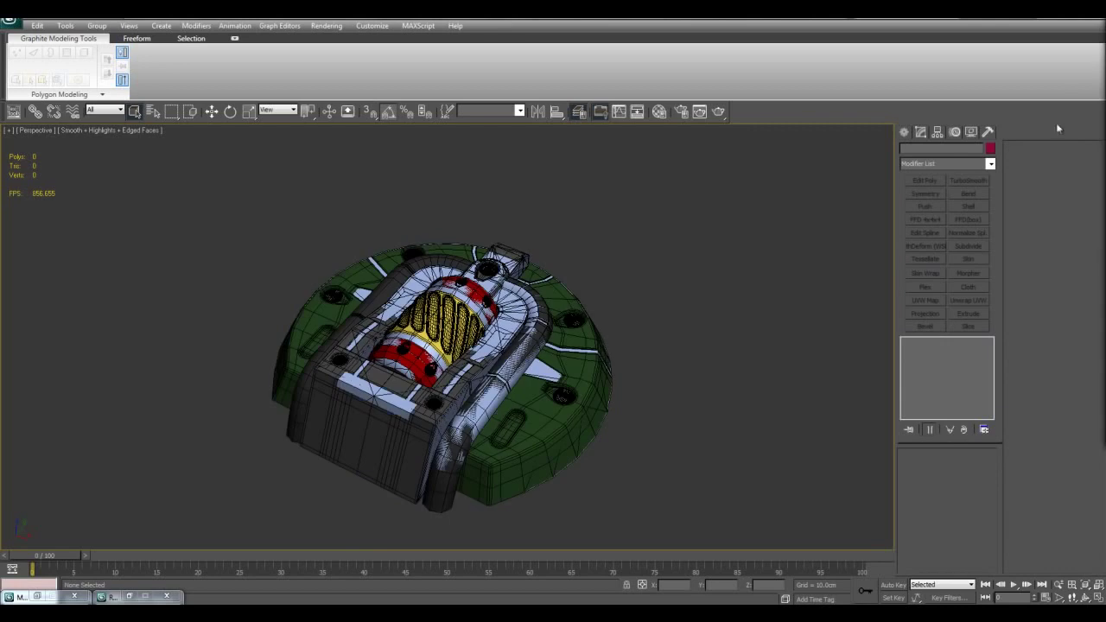
Step: Isolate the low-poly base together with the high-poly base parts, leaving out the cylinder and pipe, and clear the selection
scroll(564, 387, "up", 3)
left_click(564, 386)
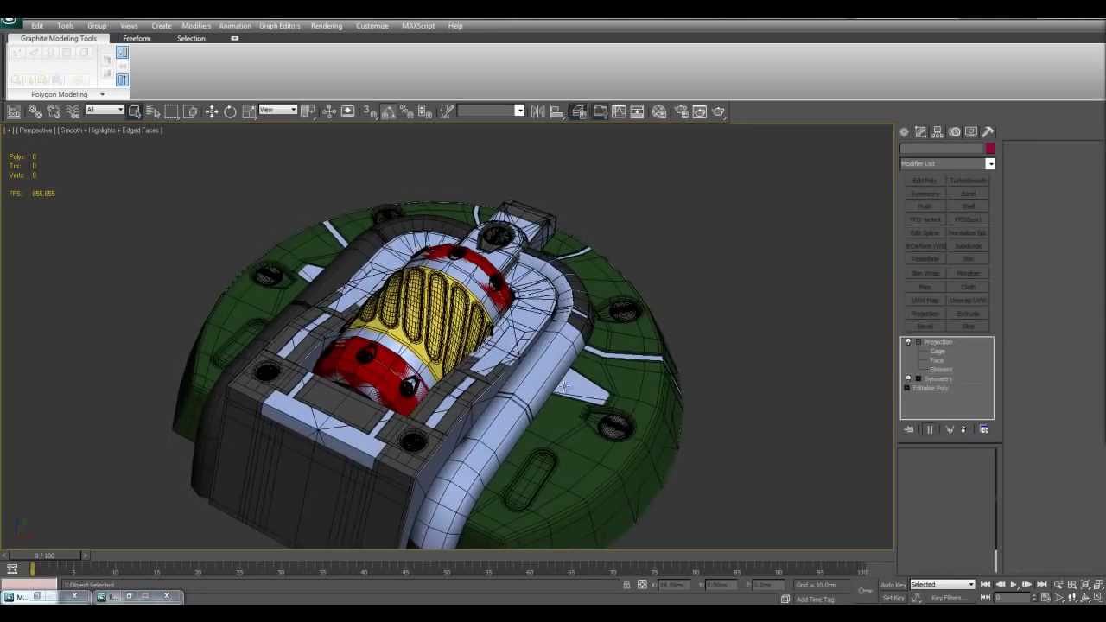
left_click(564, 387)
middle_click_drag(564, 387, 529, 343, "alt")
scroll(529, 343, "up", 3)
scroll(559, 330, "down", 2)
left_click_drag(529, 284, 691, 486)
left_click(436, 405, "ctrl")
middle_click_drag(404, 422, 598, 342, "alt")
key("alt+q")
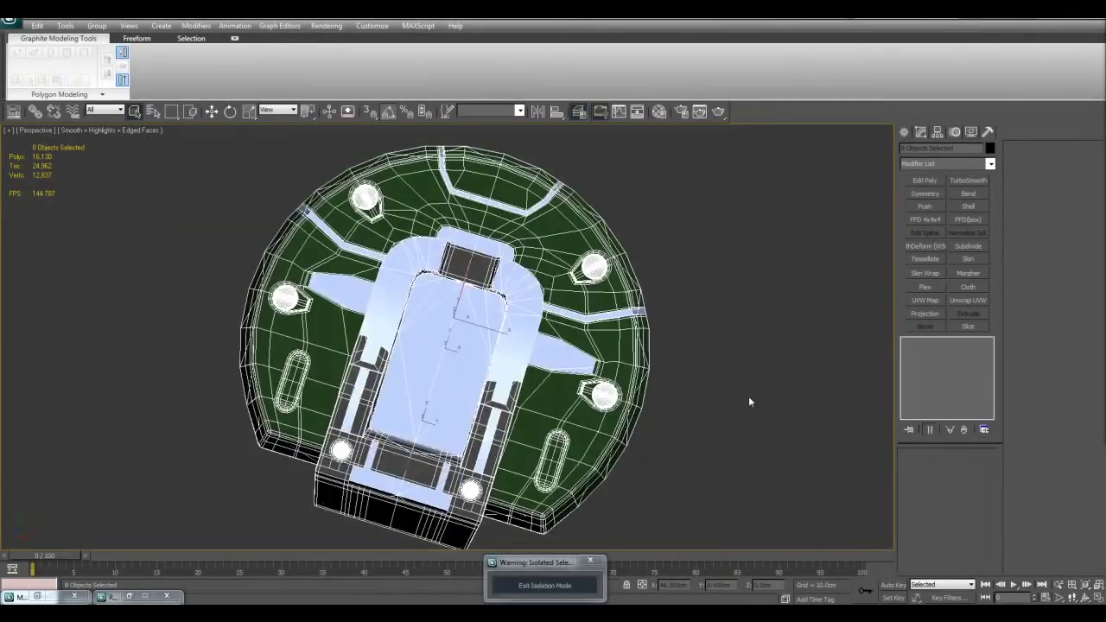
left_click(749, 396)
middle_click_drag(749, 396, 628, 375, "alt")
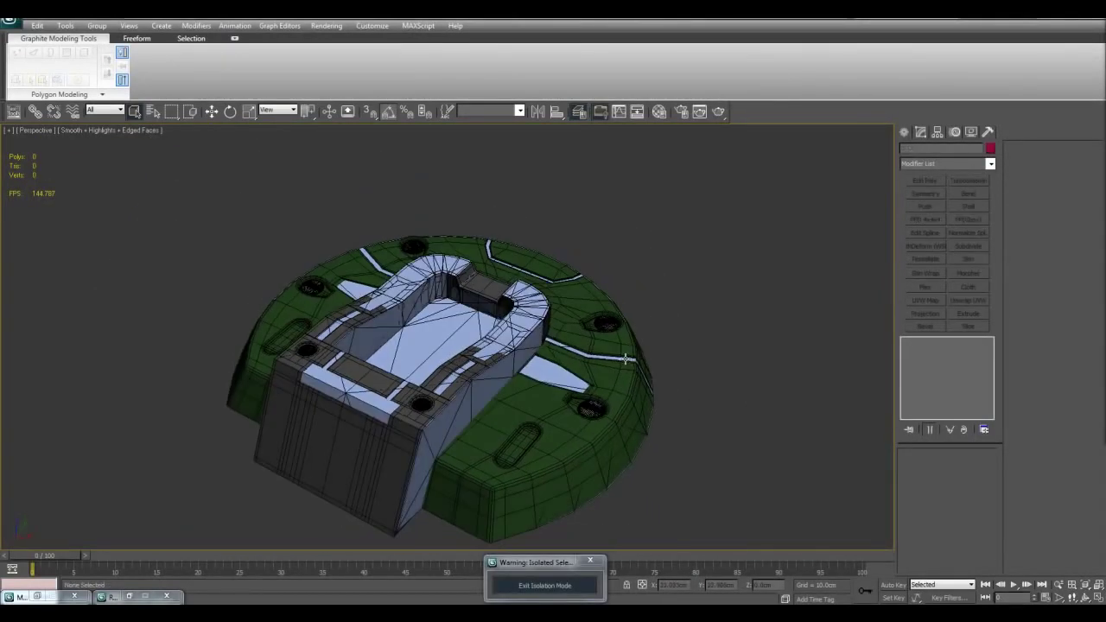
Step: Select the low-poly base low_01 with its Projection modifier and open Render To Texture
scroll(625, 367, "up", 5)
middle_click_drag(586, 282, 581, 236)
left_click(567, 263)
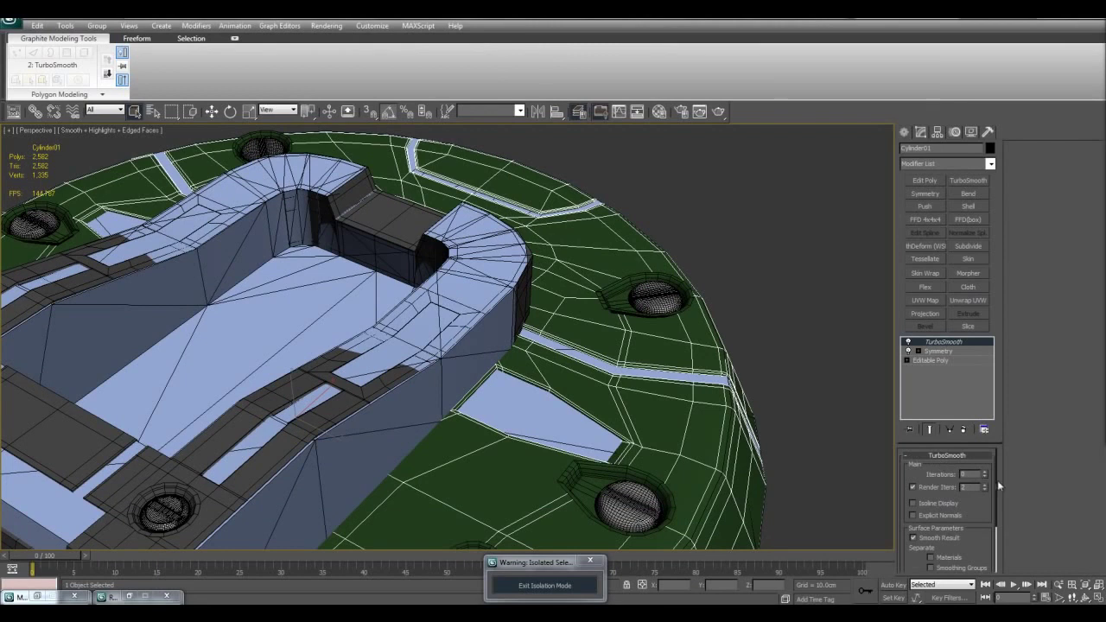
middle_click_drag(562, 380, 644, 370, "alt")
left_click(578, 367)
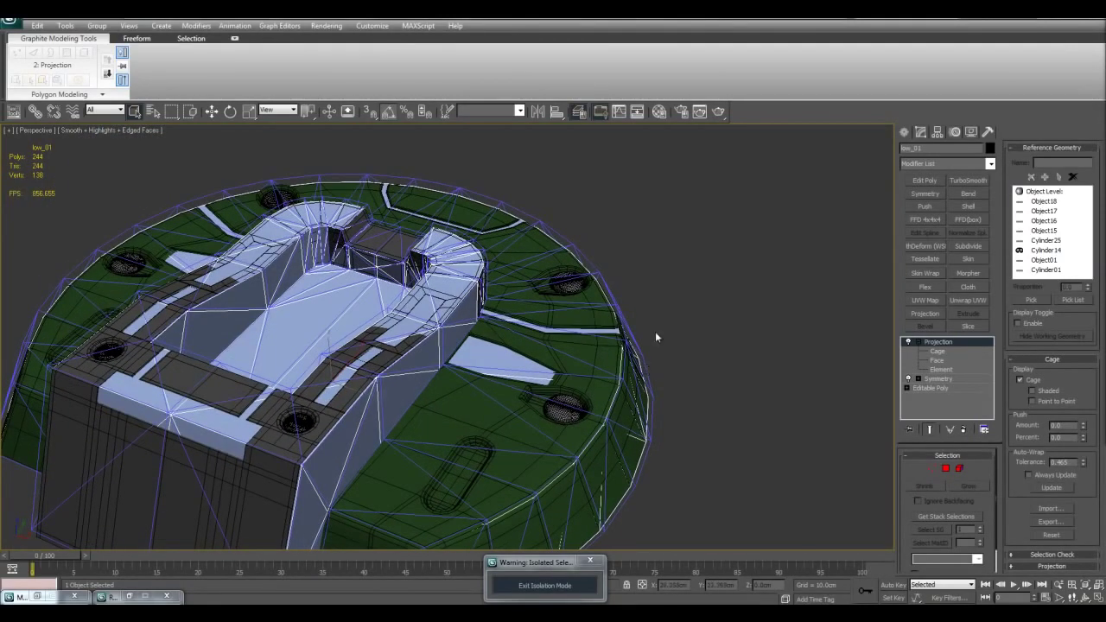
left_click(333, 27)
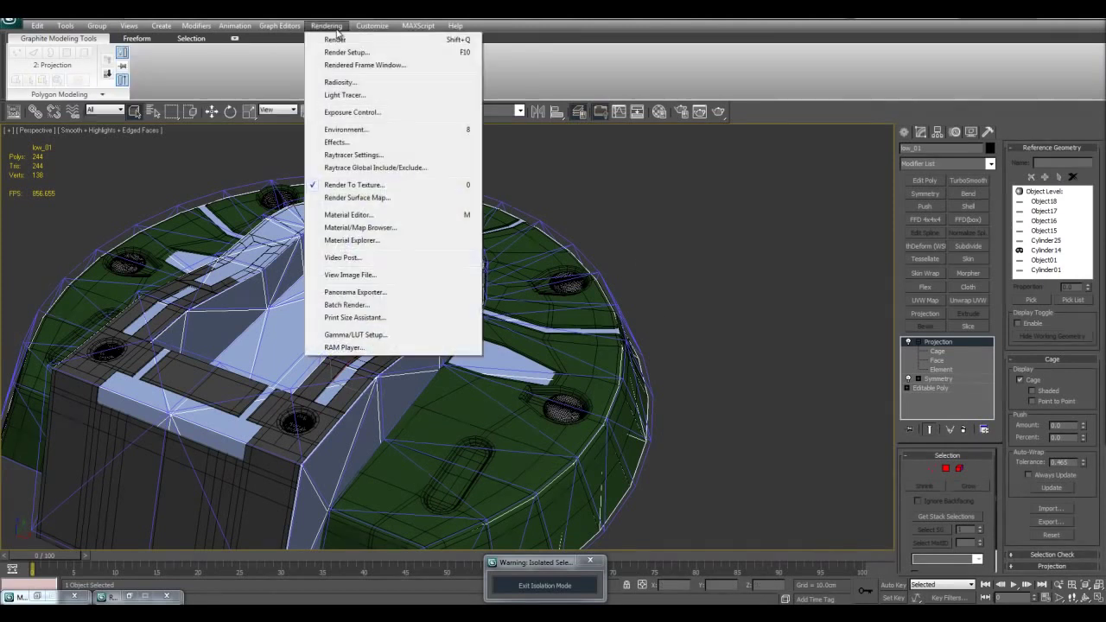
left_click(354, 185)
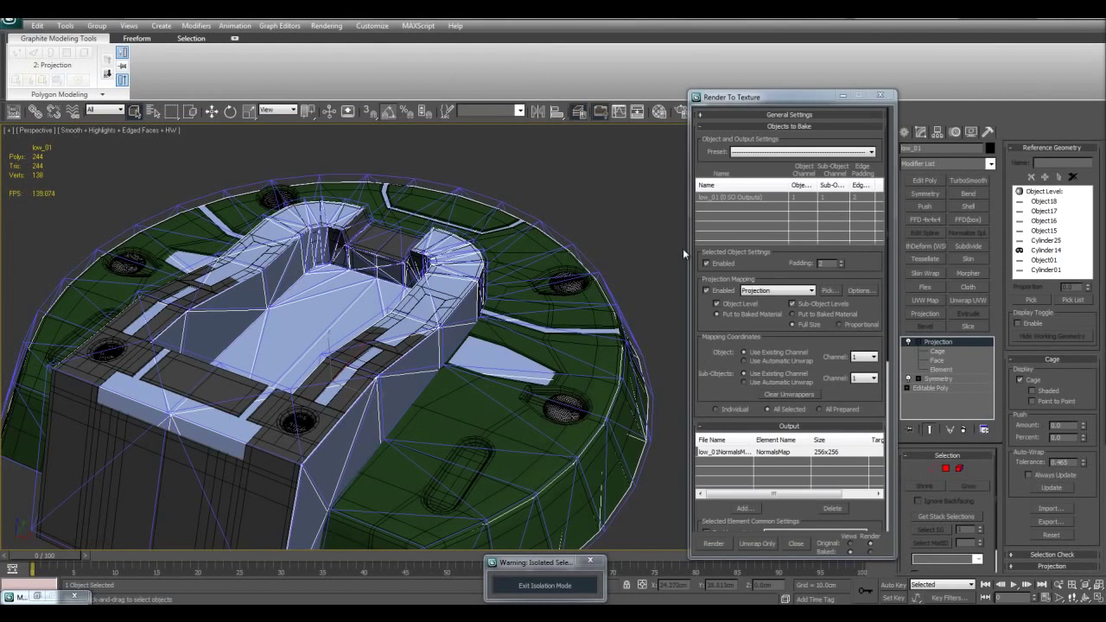
Step: Replace the NormalsMap output element with a DiffuseMap element for low_01
left_click_drag(723, 395, 735, 321)
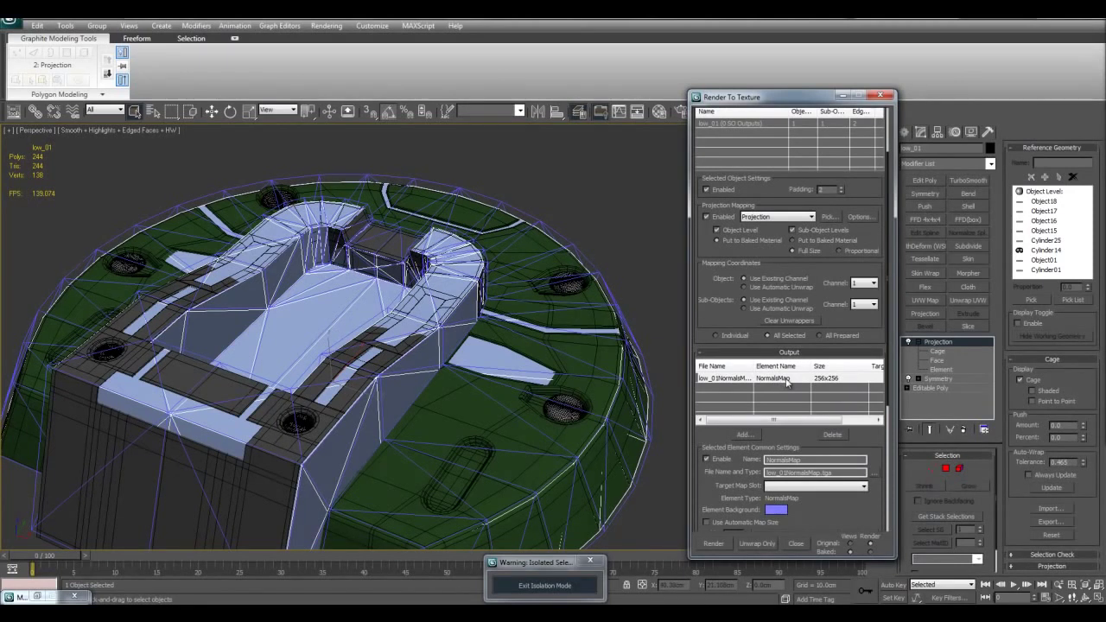
left_click(832, 435)
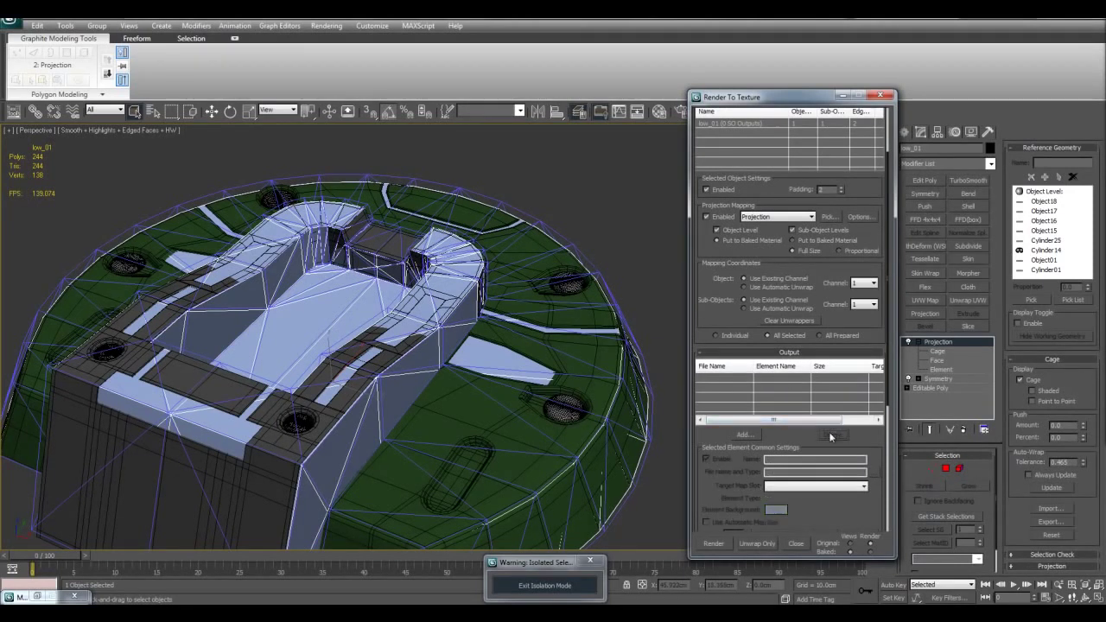
left_click(749, 435)
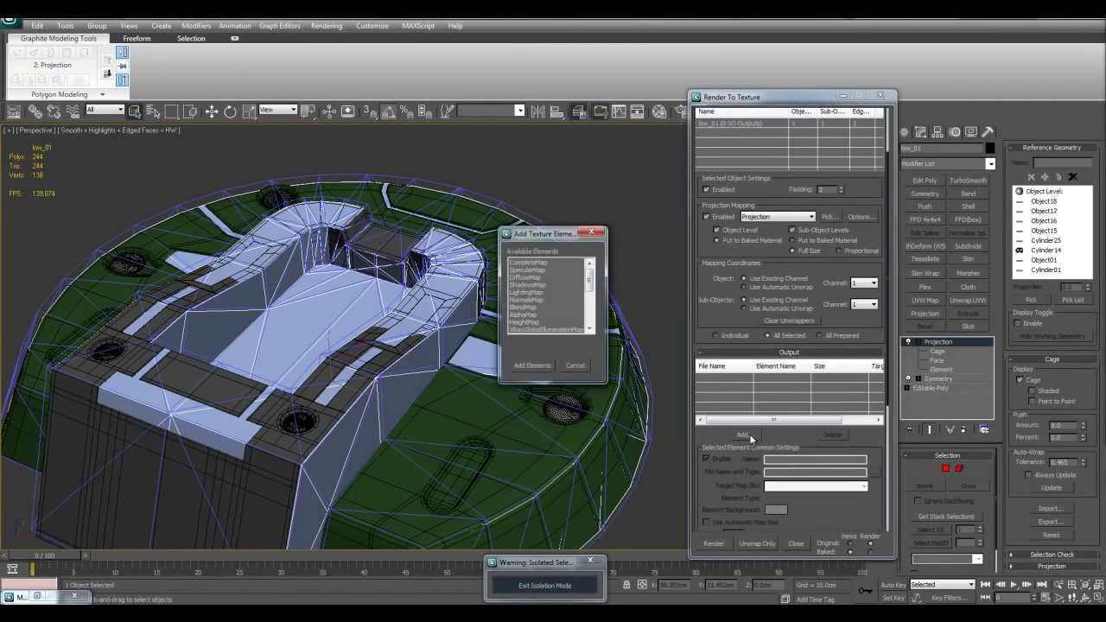
double_click(521, 279)
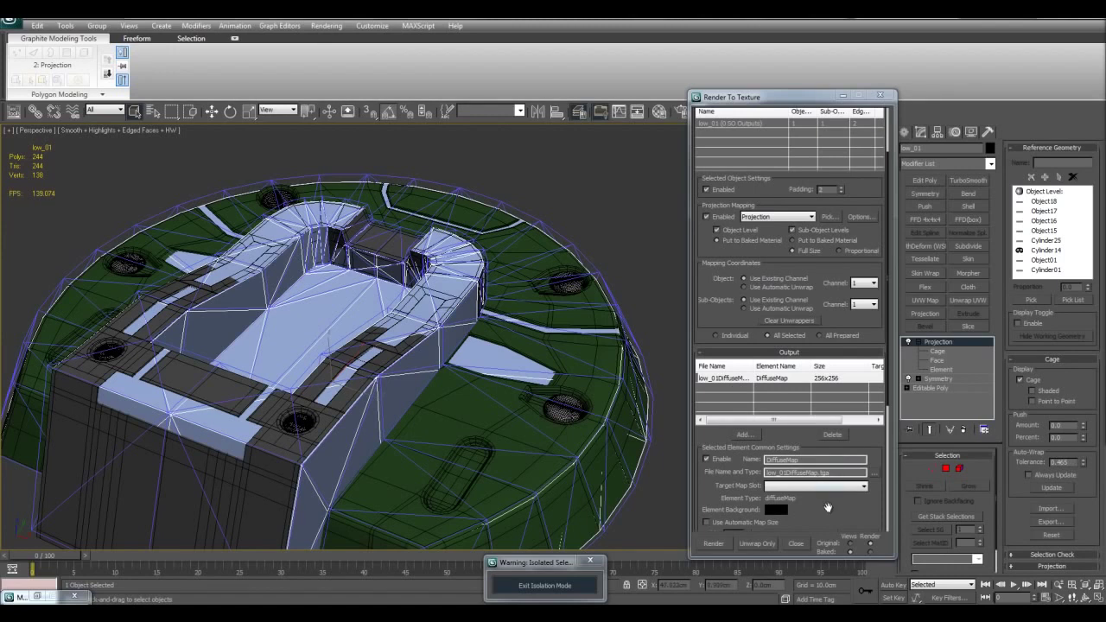
Step: Set the diffuse map's output type to PNG and its file name to low01_diff
left_click(875, 473)
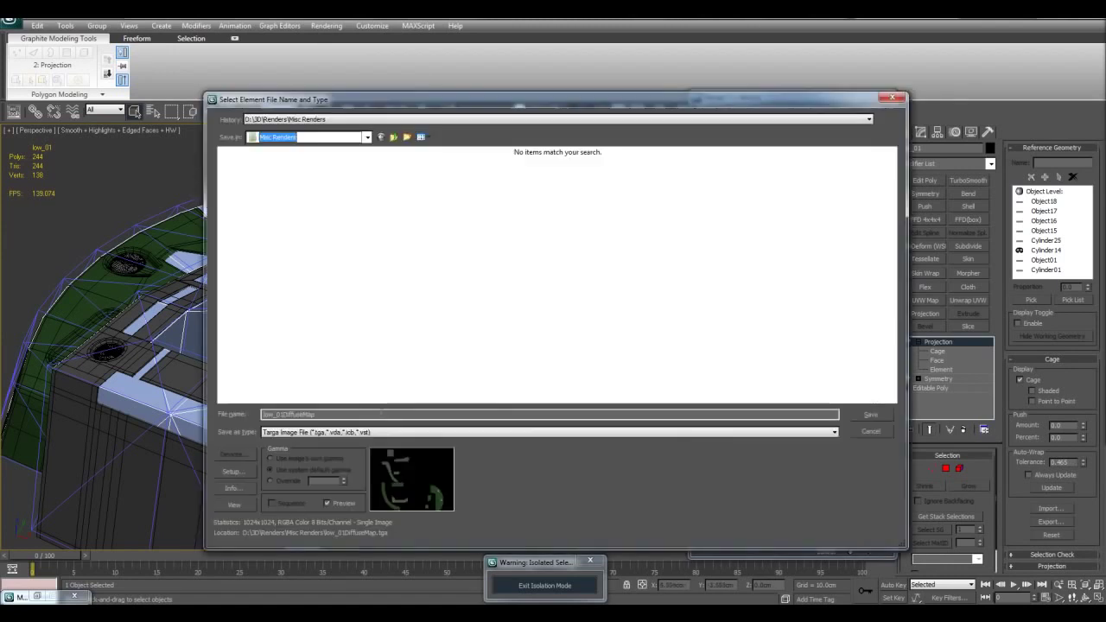
left_click(383, 432)
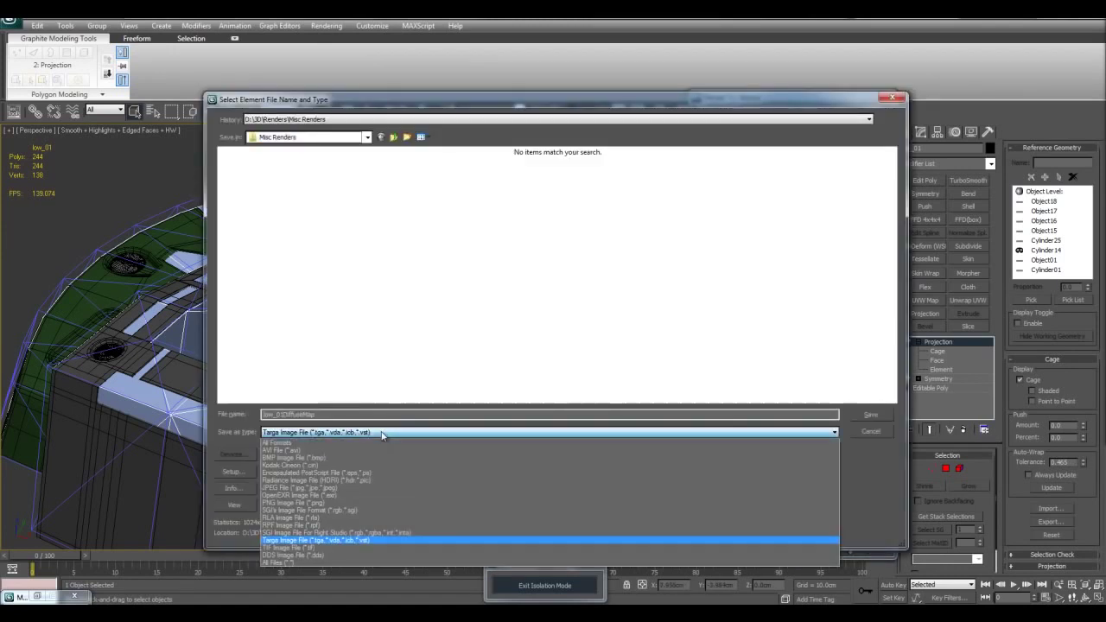
left_click(314, 502)
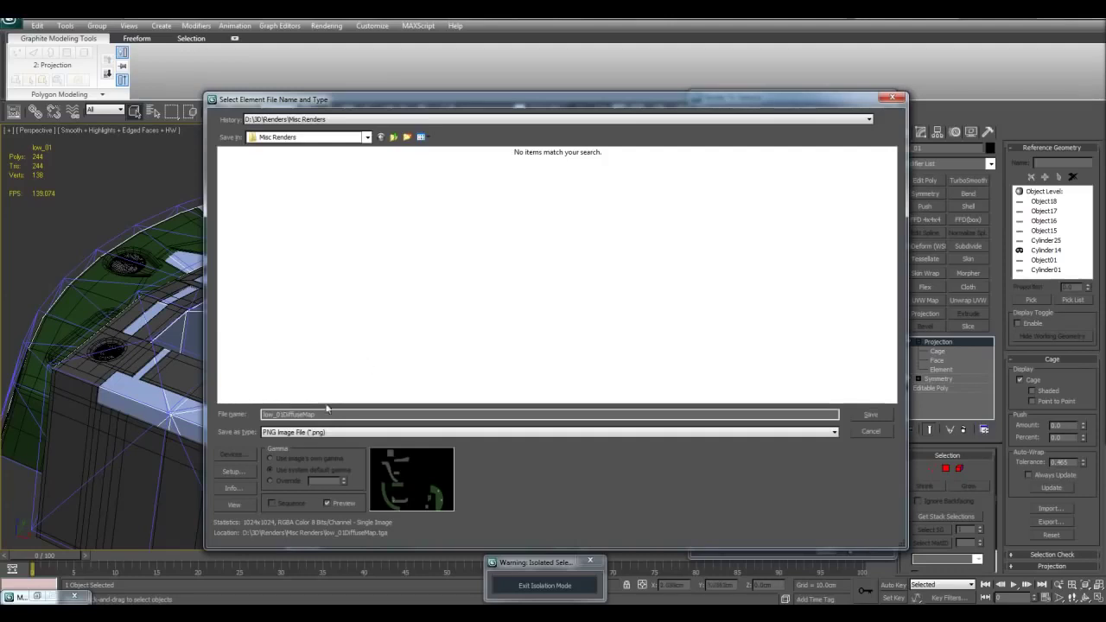
key("Tab")
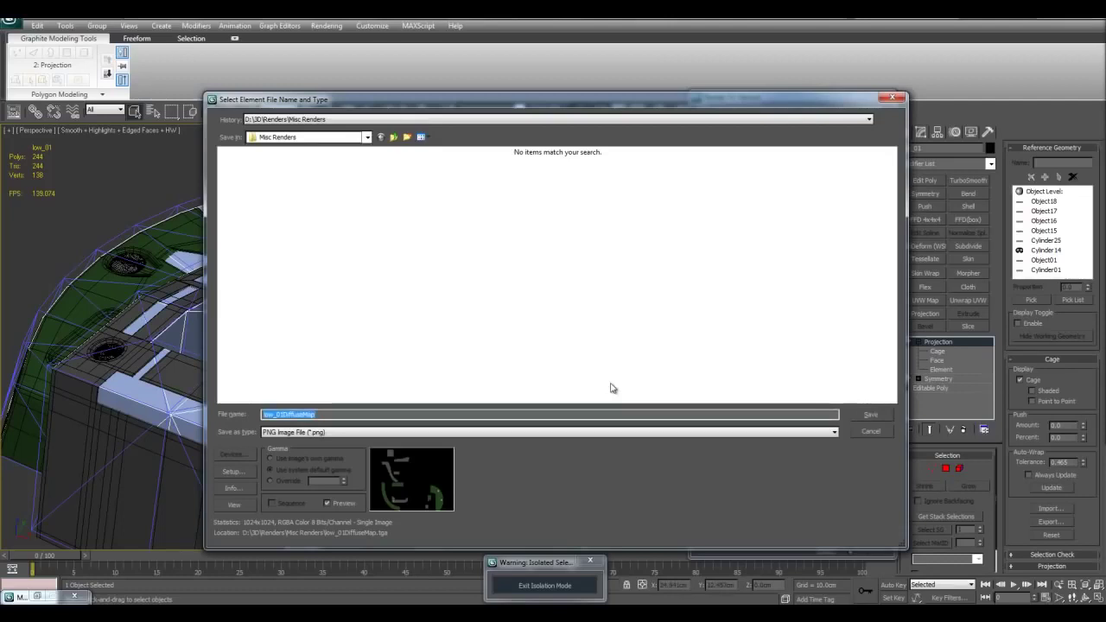
key("BackSpace")
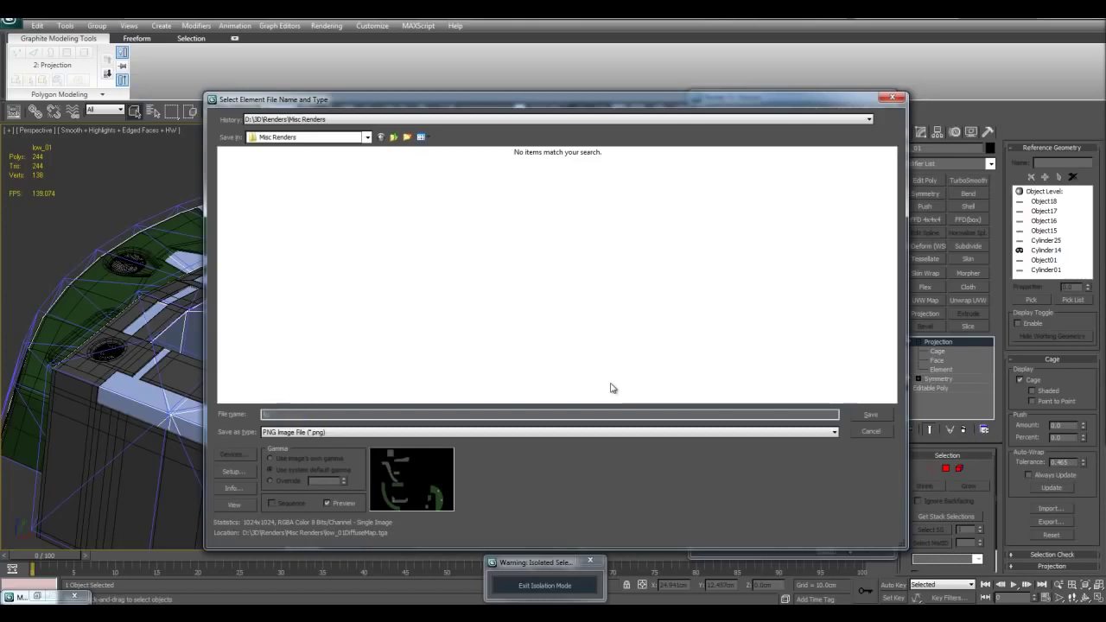
type("low_01")
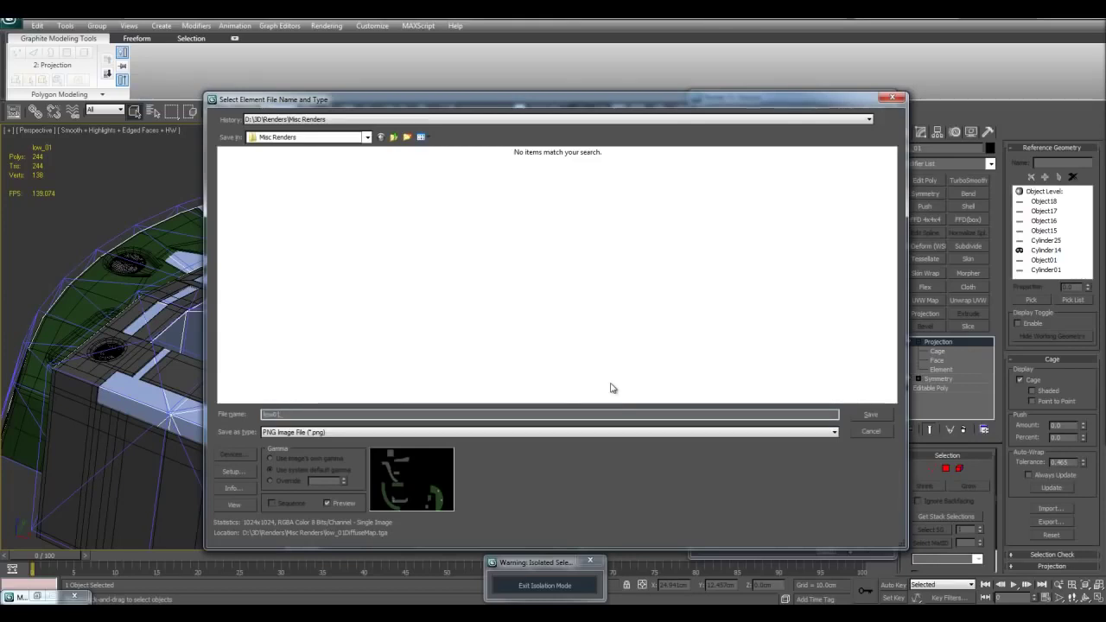
type("_diff")
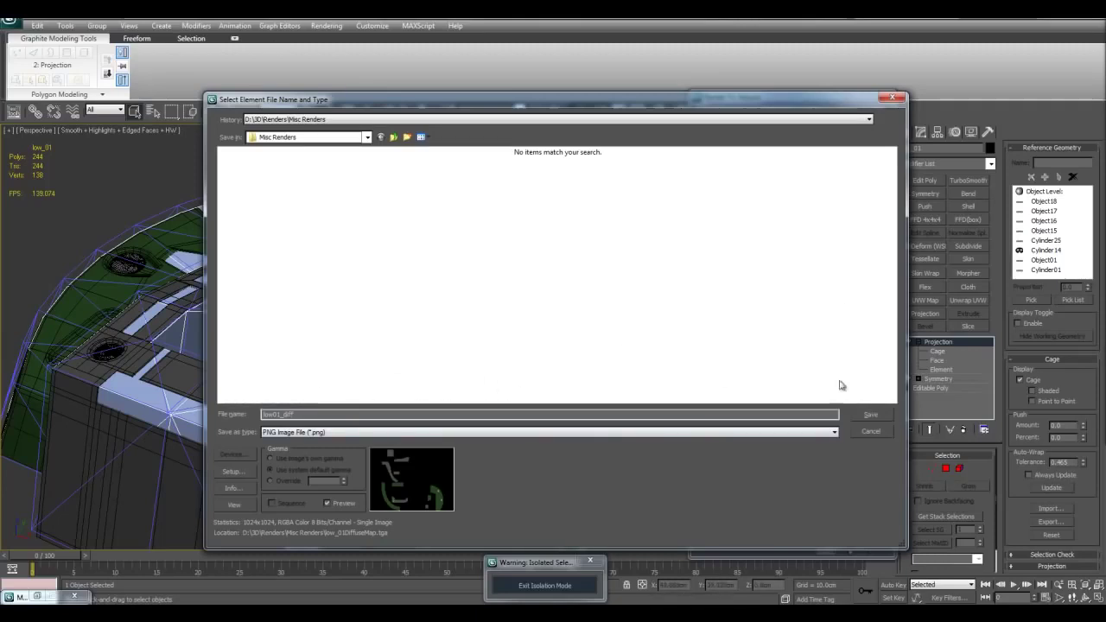
Step: Save the output file setting with the PNG configured as RGB 48 bit with an alpha channel
left_click(871, 414)
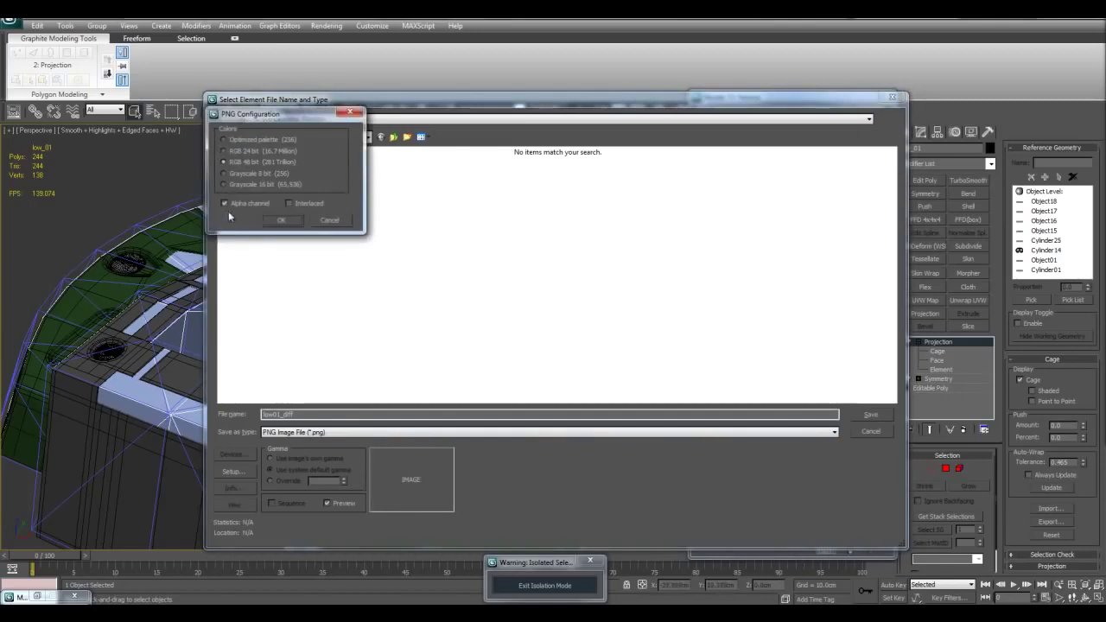
left_click(241, 204)
left_click(225, 204)
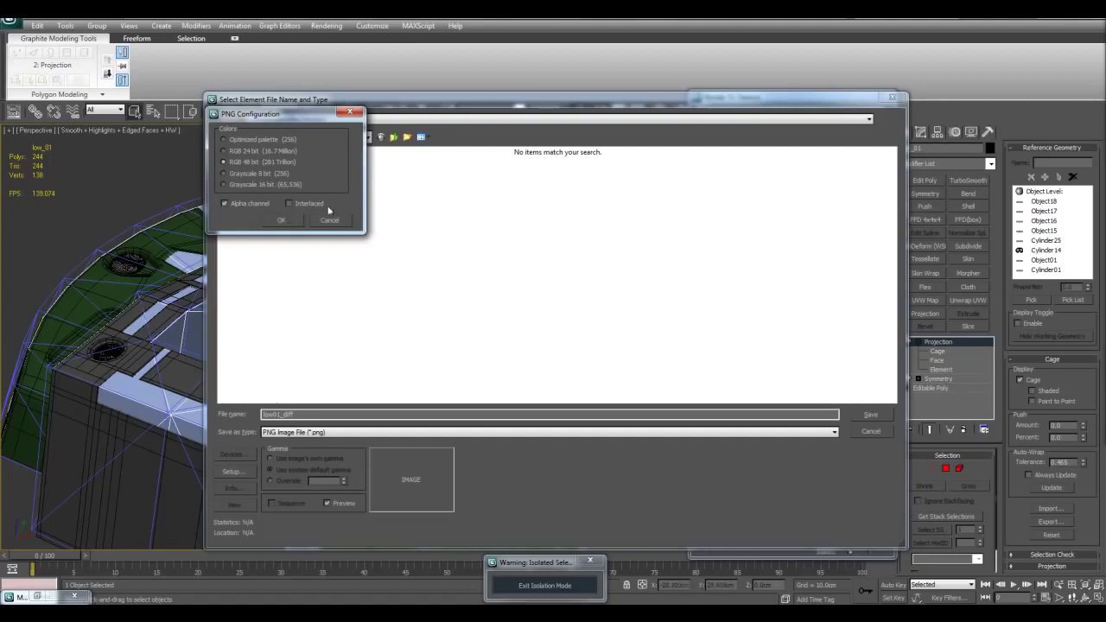
left_click(281, 220)
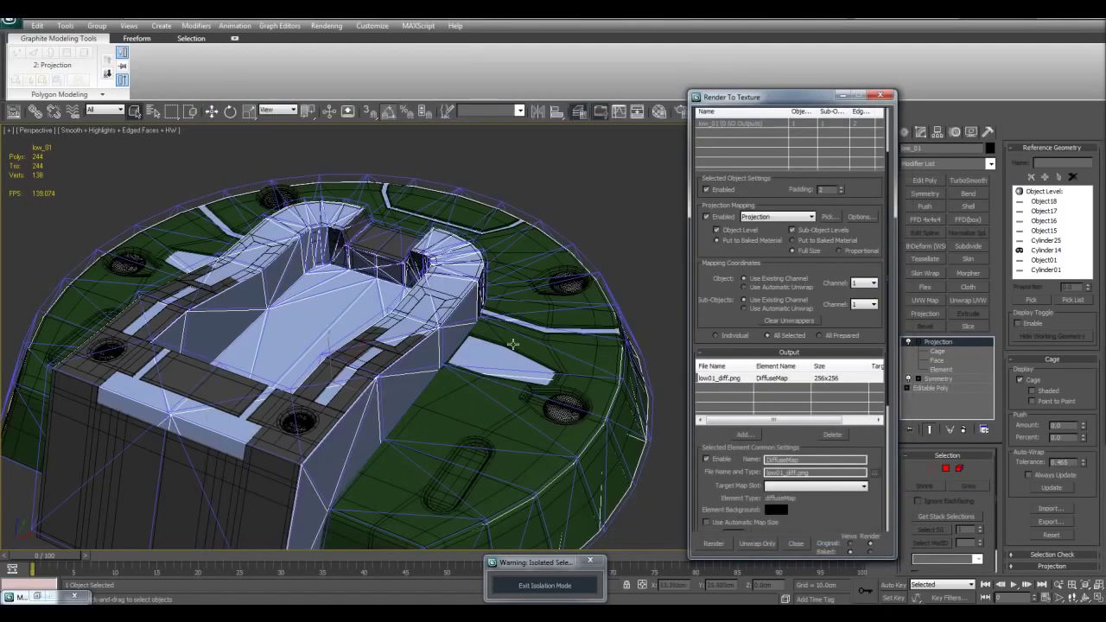
Step: Set the DiffuseMap size to 1024x1024 and render the texture for low_01
middle_click_drag(514, 346, 605, 363, "alt")
scroll(844, 394, "down", 5)
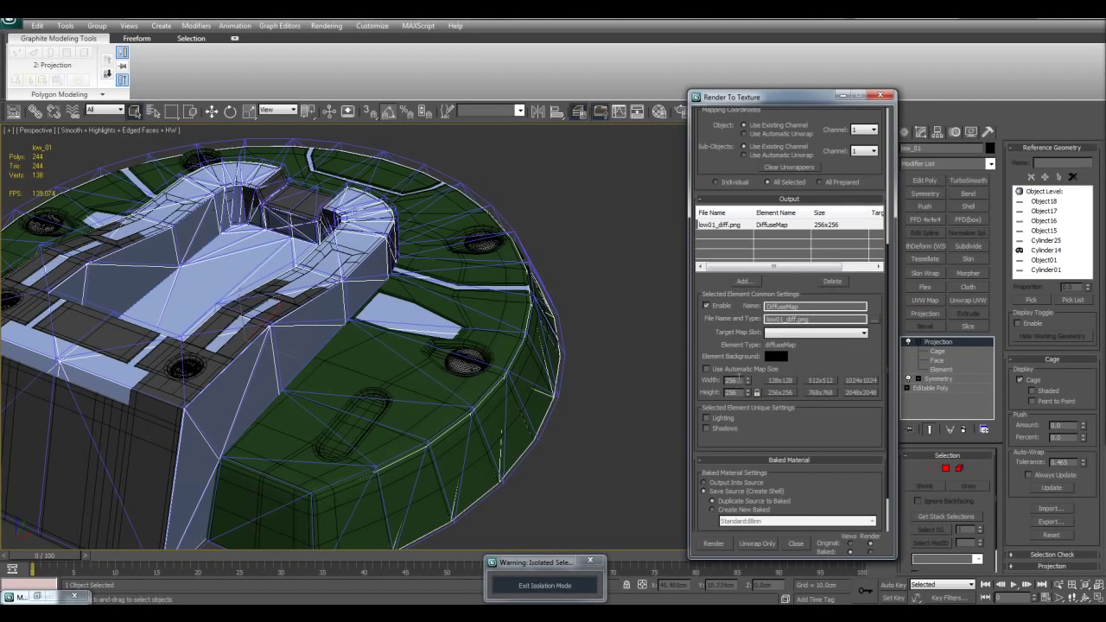
type("4096")
key("Return")
left_click(857, 381)
scroll(813, 445, "down", 2)
left_click(714, 543)
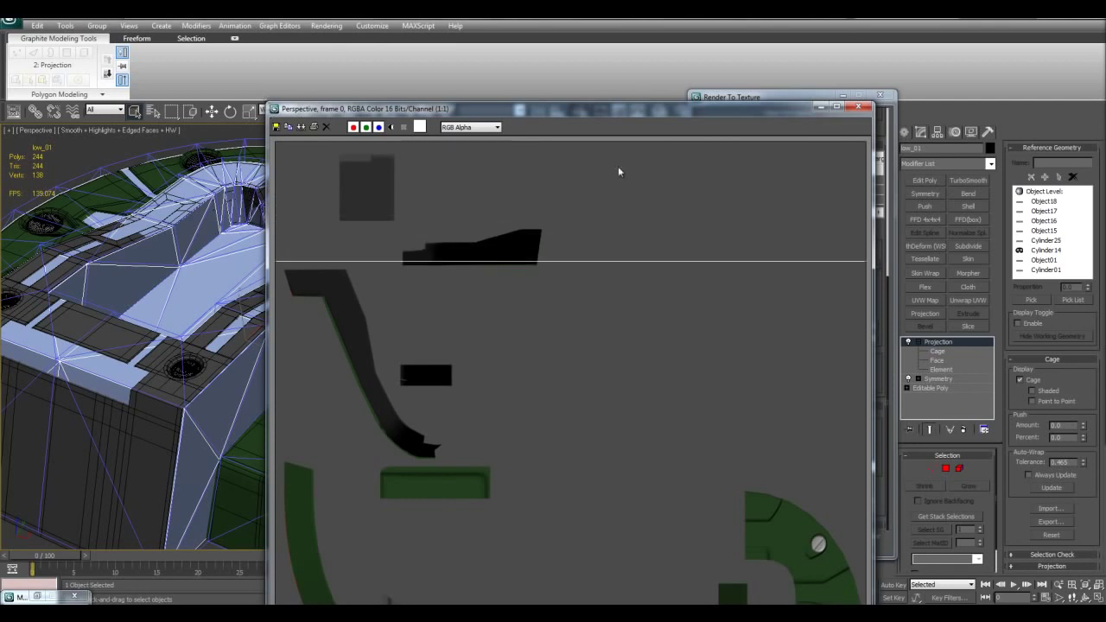
Step: Examine the baked texture's pieces in the rendered frame window at full and reduced zoom, and close the window
left_click_drag(611, 115, 620, 89)
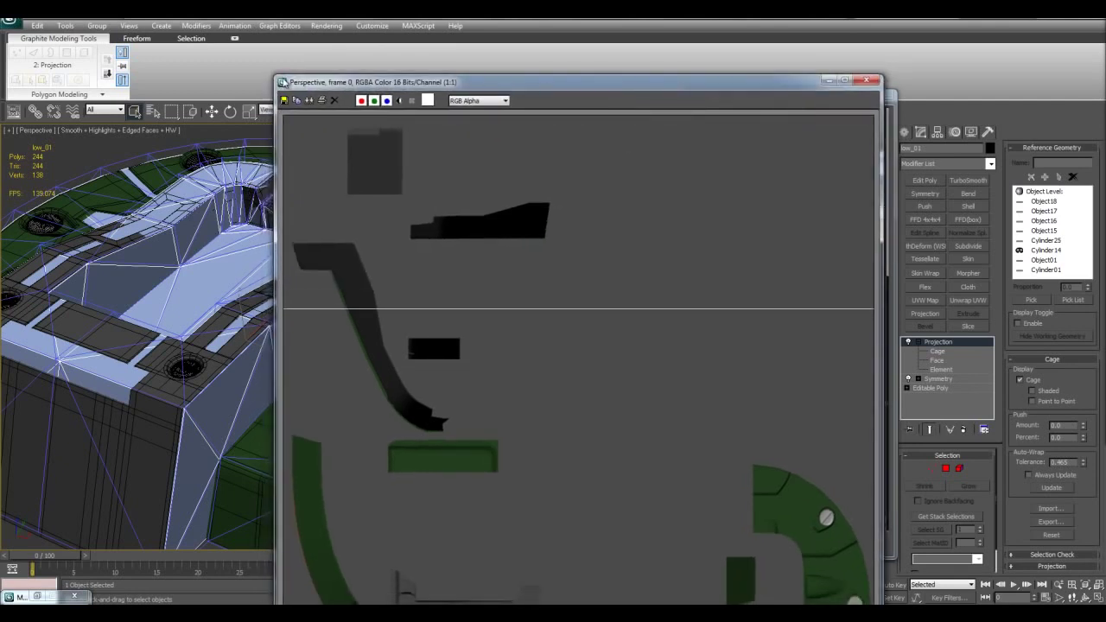
left_click_drag(284, 82, 319, 111)
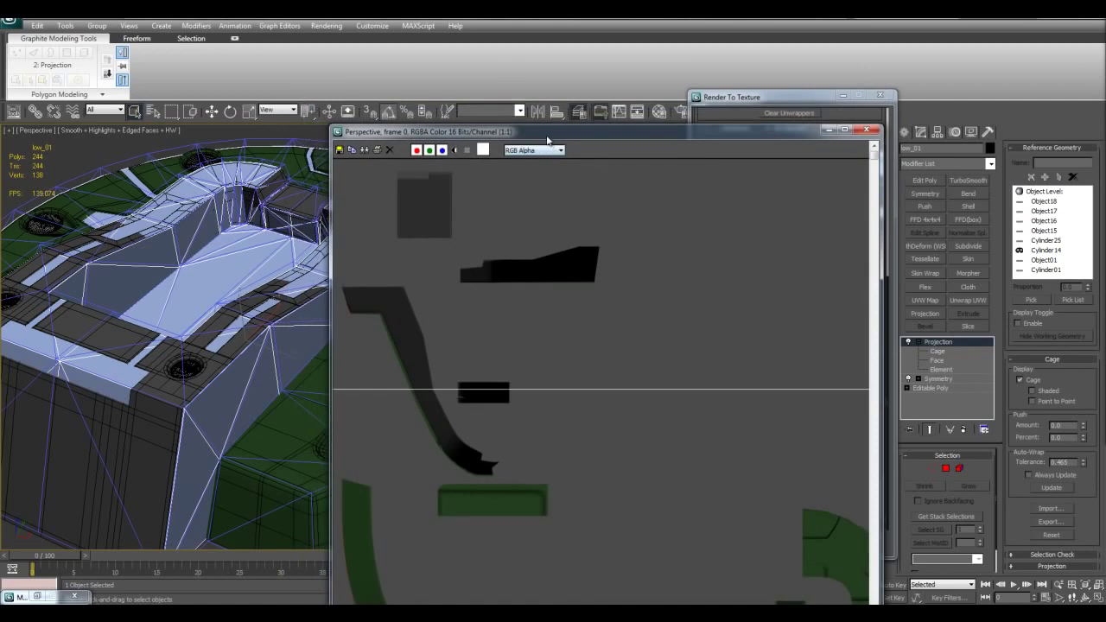
left_click_drag(346, 131, 291, 50)
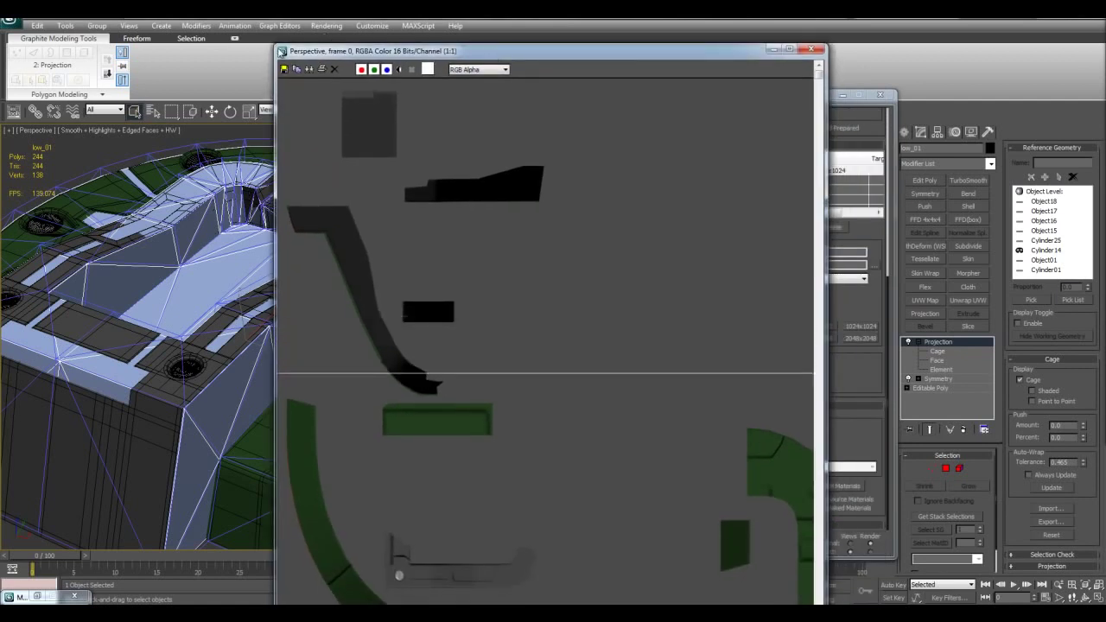
left_click_drag(471, 53, 509, 58)
scroll(550, 304, "down", 1)
scroll(550, 309, "down", 1)
scroll(550, 308, "up", 1)
scroll(551, 309, "up", 1)
scroll(550, 308, "down", 1)
scroll(550, 309, "up", 1)
scroll(551, 308, "down", 1)
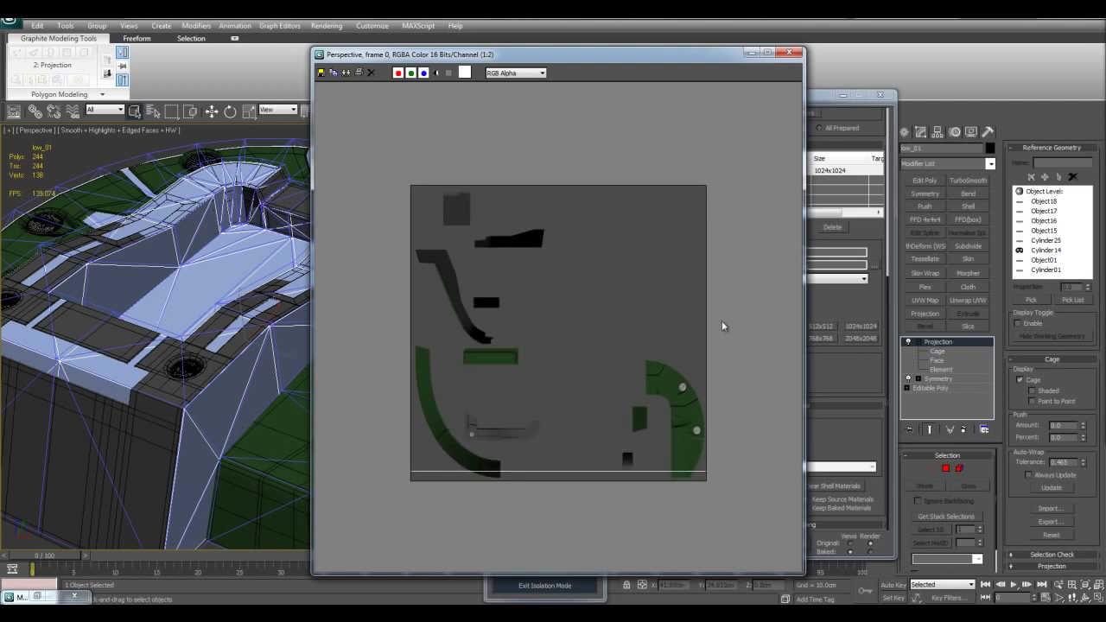
scroll(519, 355, "up", 1)
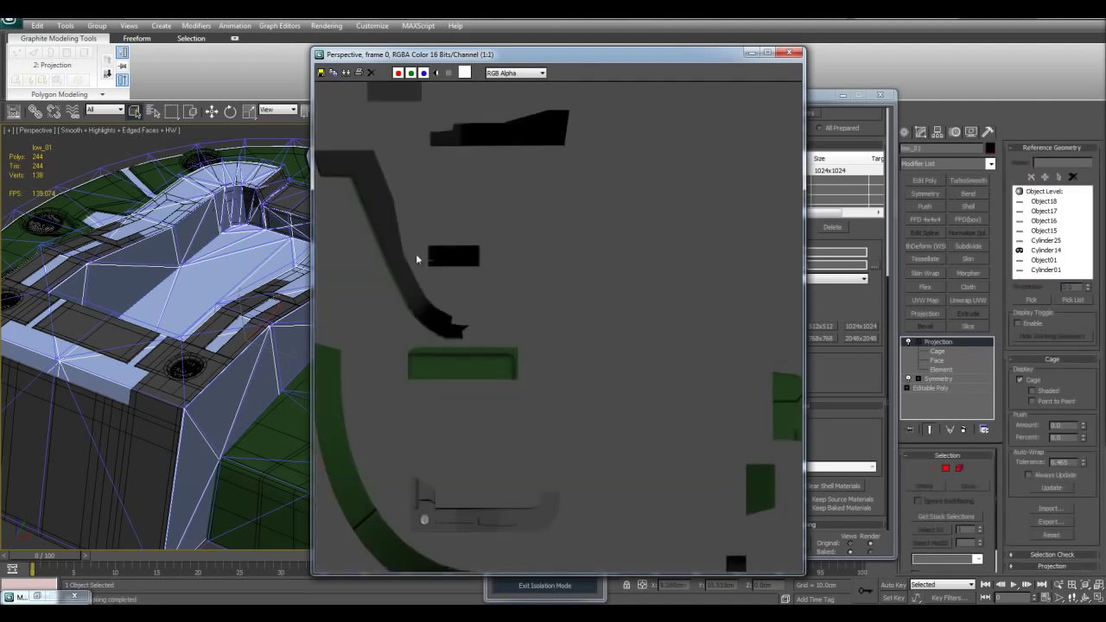
middle_click_drag(504, 412, 508, 379)
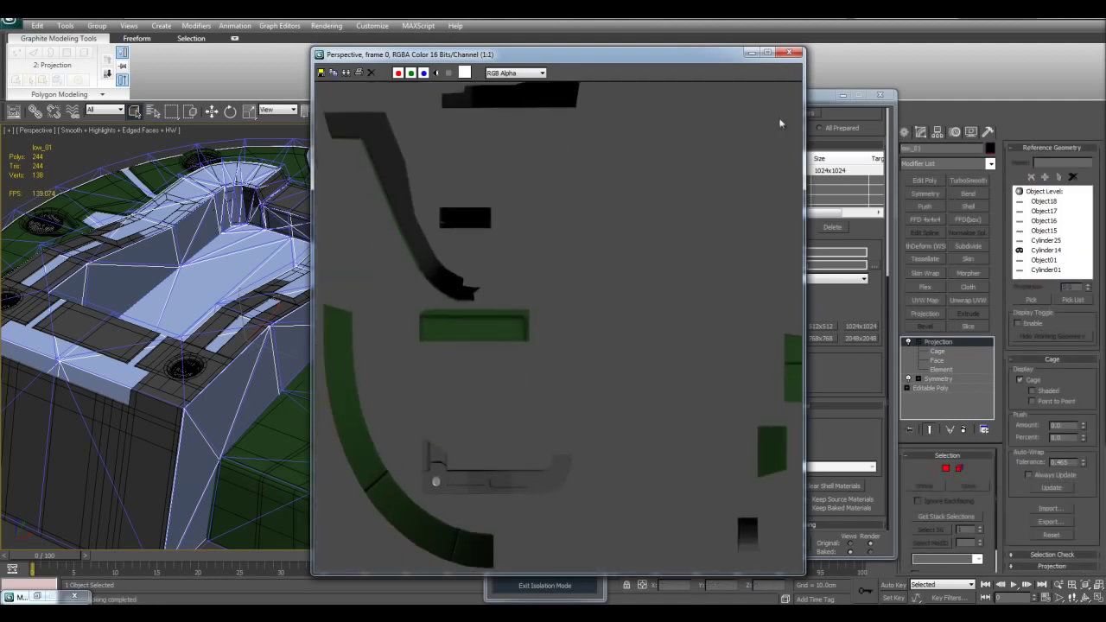
left_click(789, 53)
Step: Hide the edged faces, clear the selection to view the shaded high-poly base, and reselect low_01
mouse_move(531, 336)
middle_mouse_down("alt")
mouse_move(590, 311)
mouse_move(596, 320)
mouse_move(530, 370)
mouse_move(526, 387)
mouse_move(510, 311)
mouse_move(545, 346)
mouse_move(533, 354)
middle_mouse_up("alt")
key("F4")
left_click(613, 301)
scroll(561, 326, "down", 2)
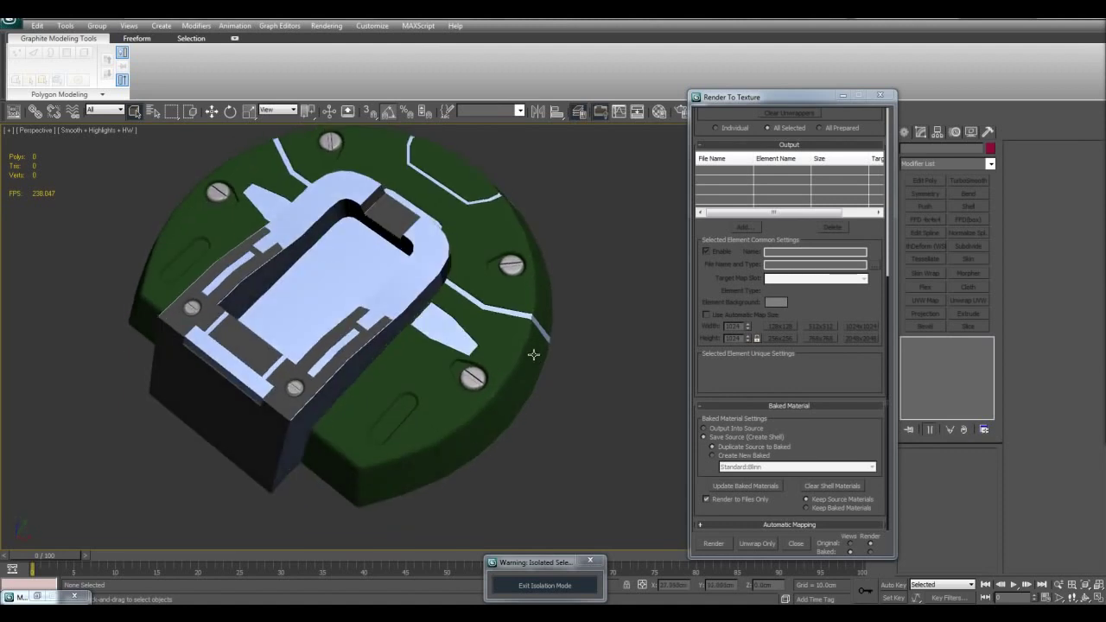
middle_click_drag(561, 250, 550, 357, "alt")
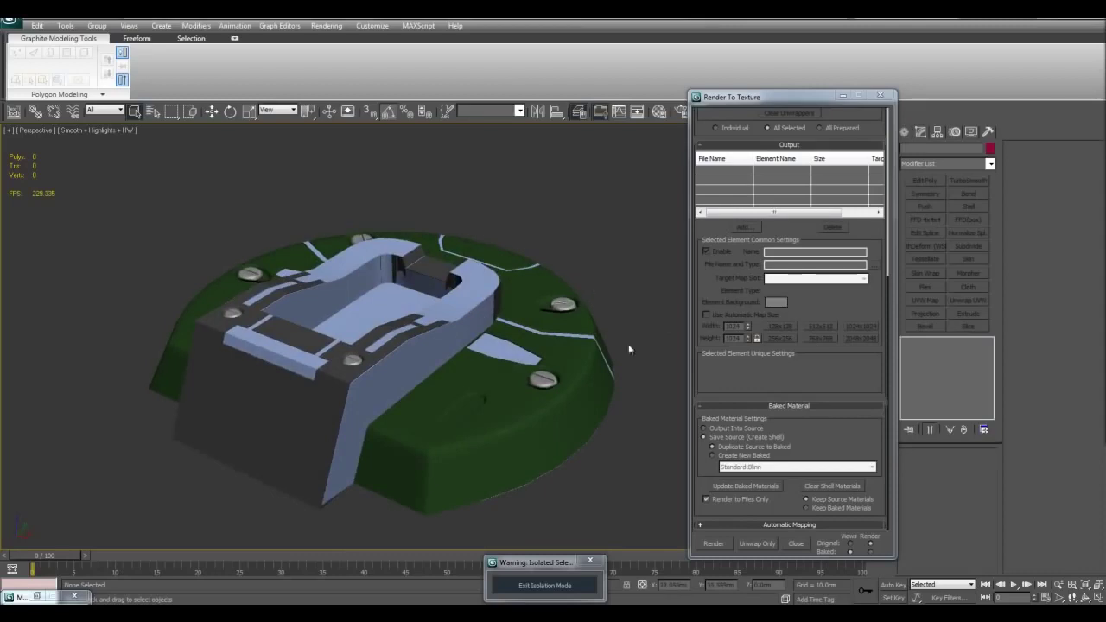
left_click(503, 344)
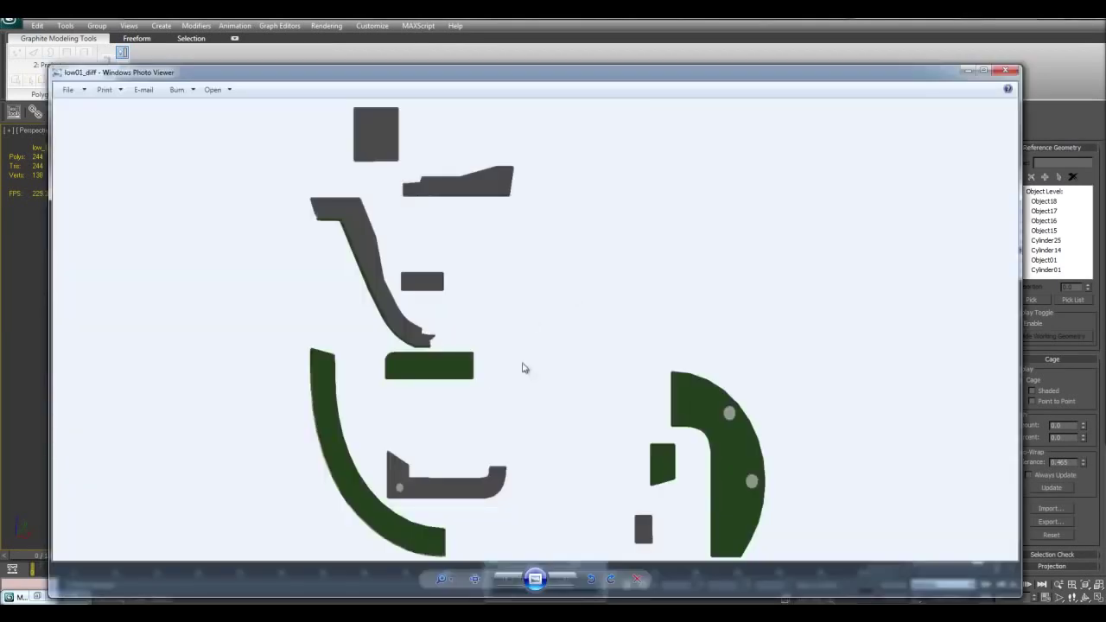
Step: Inspect the saved low01_diff image at actual size in Windows Photo Viewer and return to 3ds Max
left_click(475, 579)
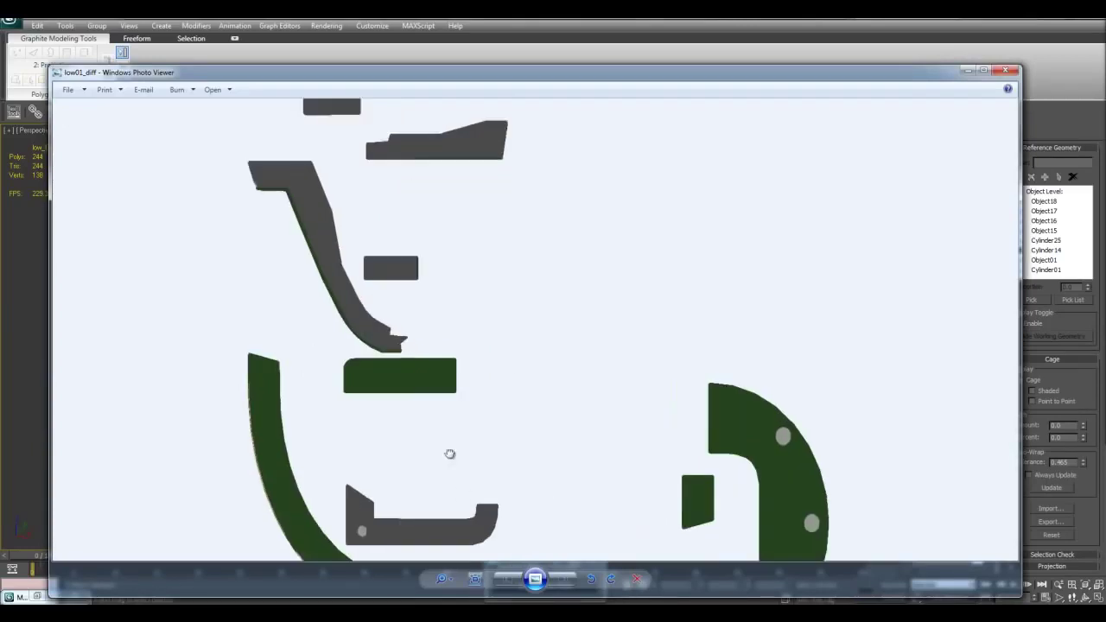
left_click_drag(523, 341, 527, 285)
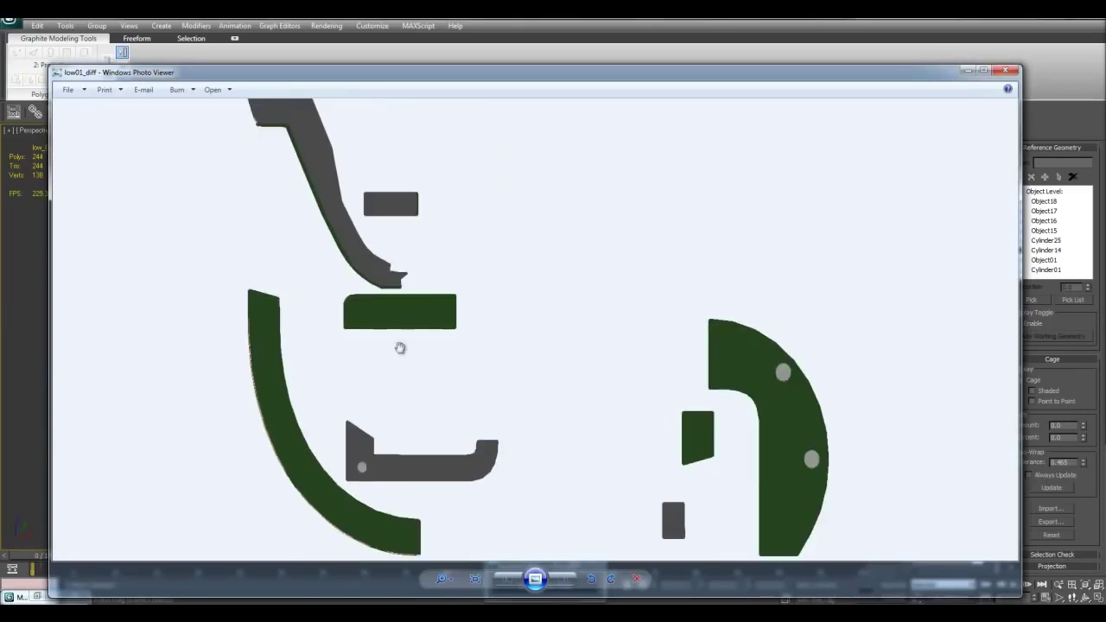
left_click(138, 59)
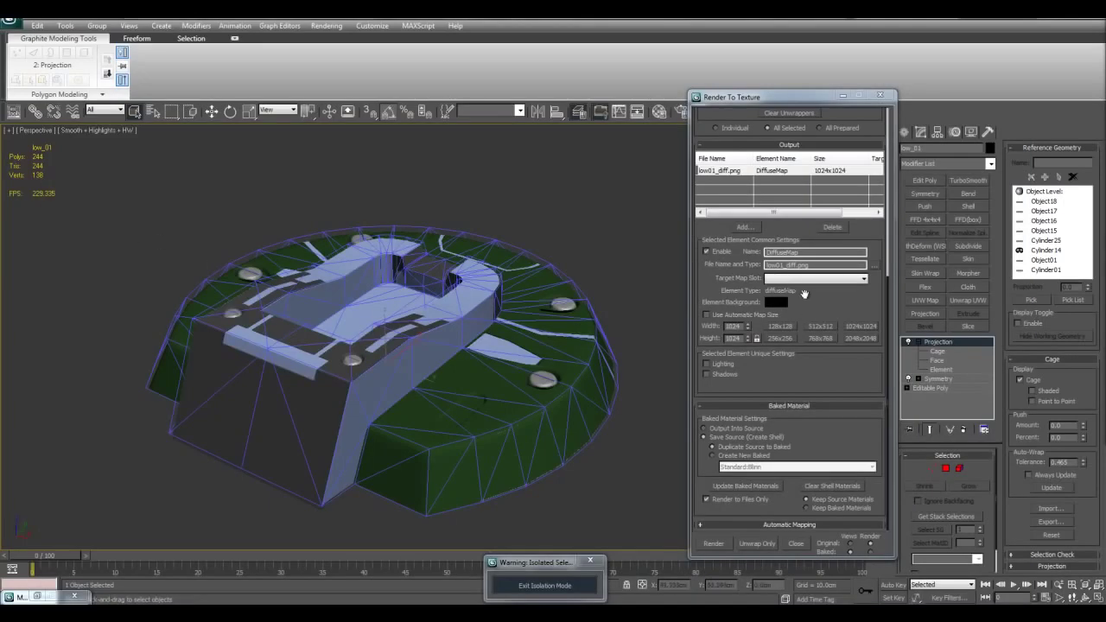
Step: Delete the DiffuseMap element from low_01's Render To Texture output list
scroll(798, 295, "up", 2)
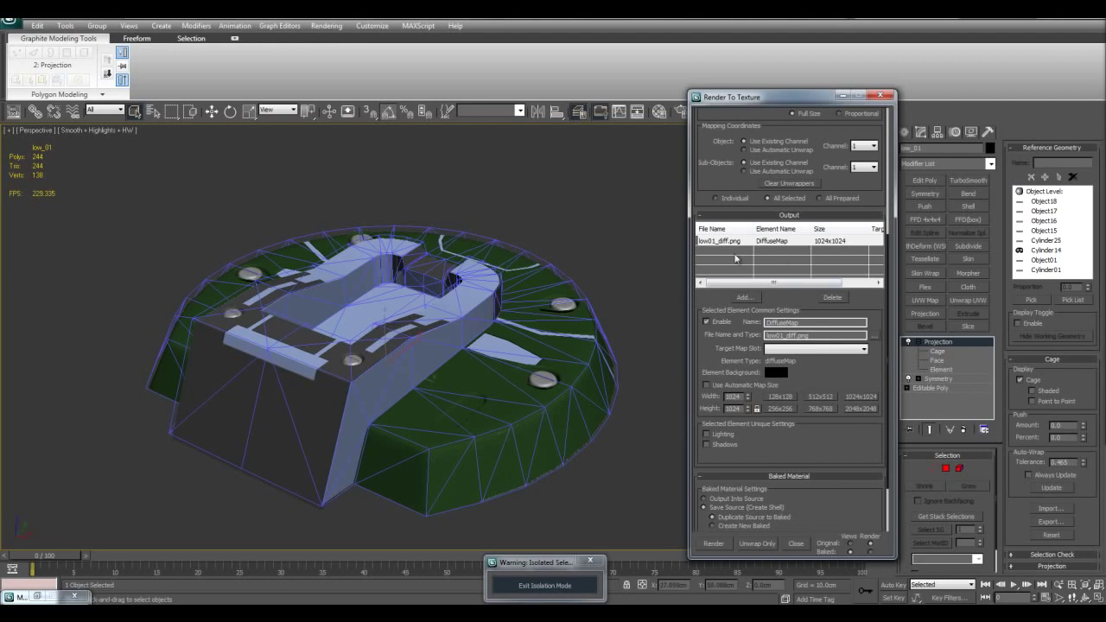
left_click(833, 297)
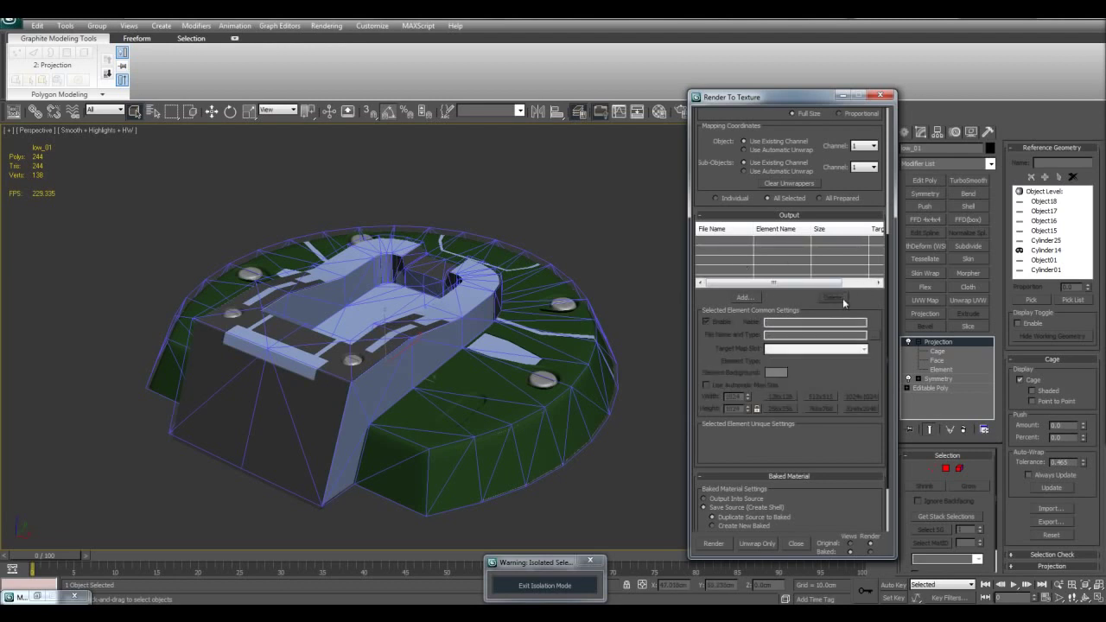
middle_click_drag(532, 239, 520, 217, "alt")
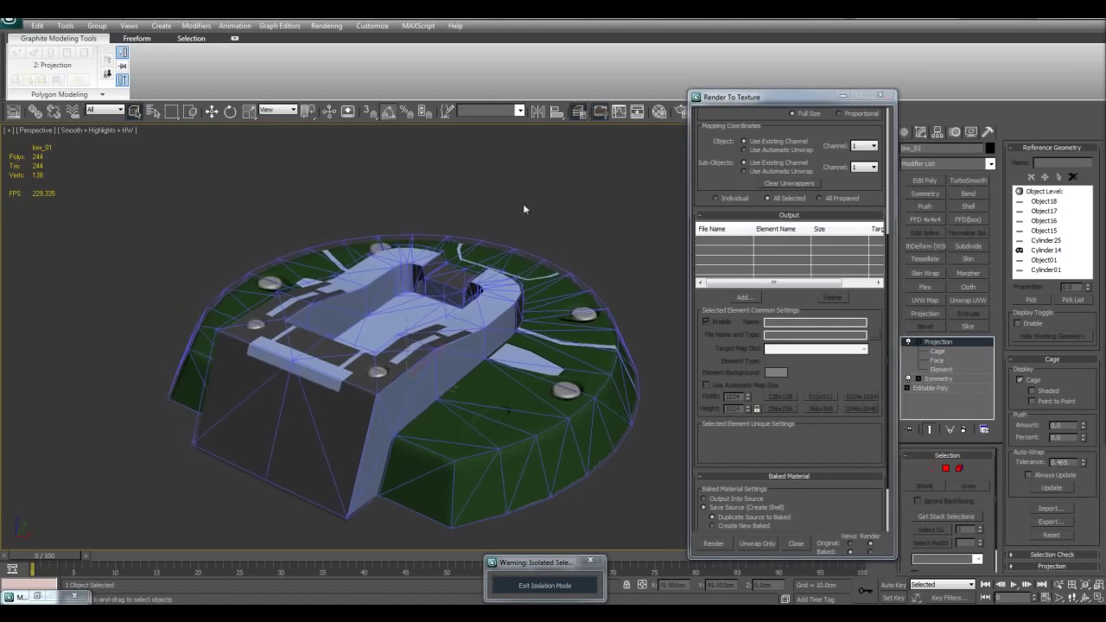
Step: Minimize Render To Texture and close the low01_diff image in Windows Photo Viewer
left_click(841, 96)
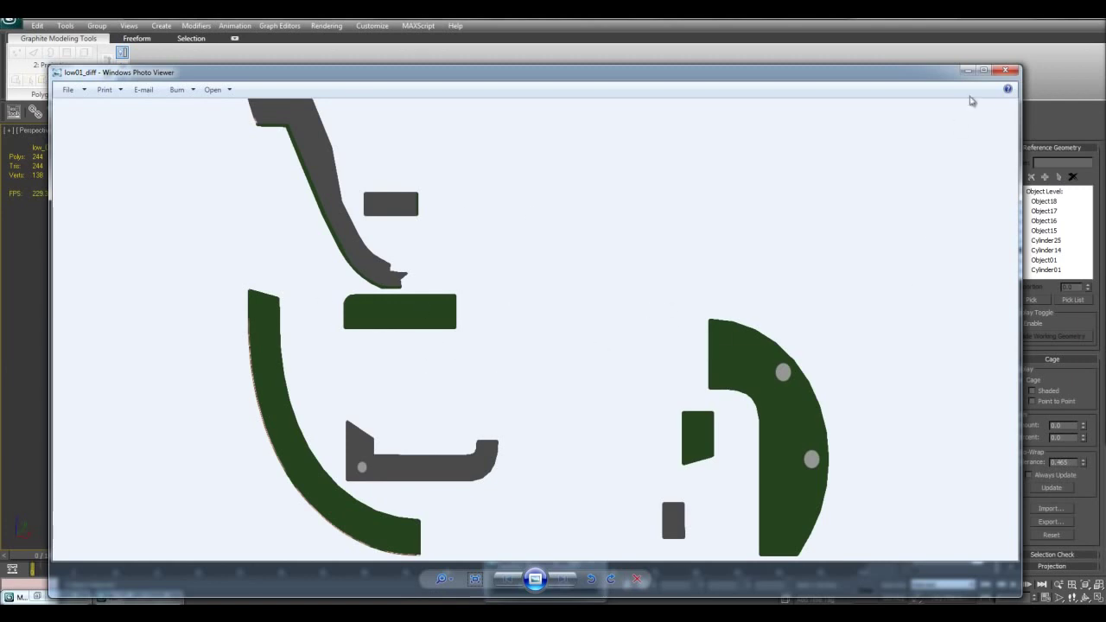
left_click(1005, 69)
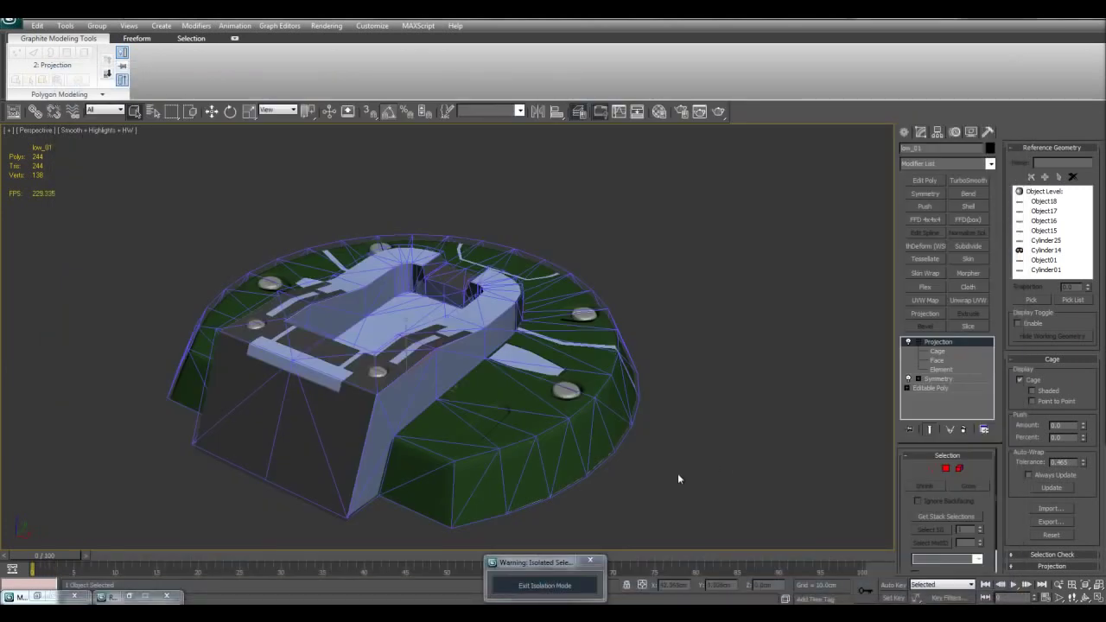
middle_click_drag(723, 449, 707, 400, "alt")
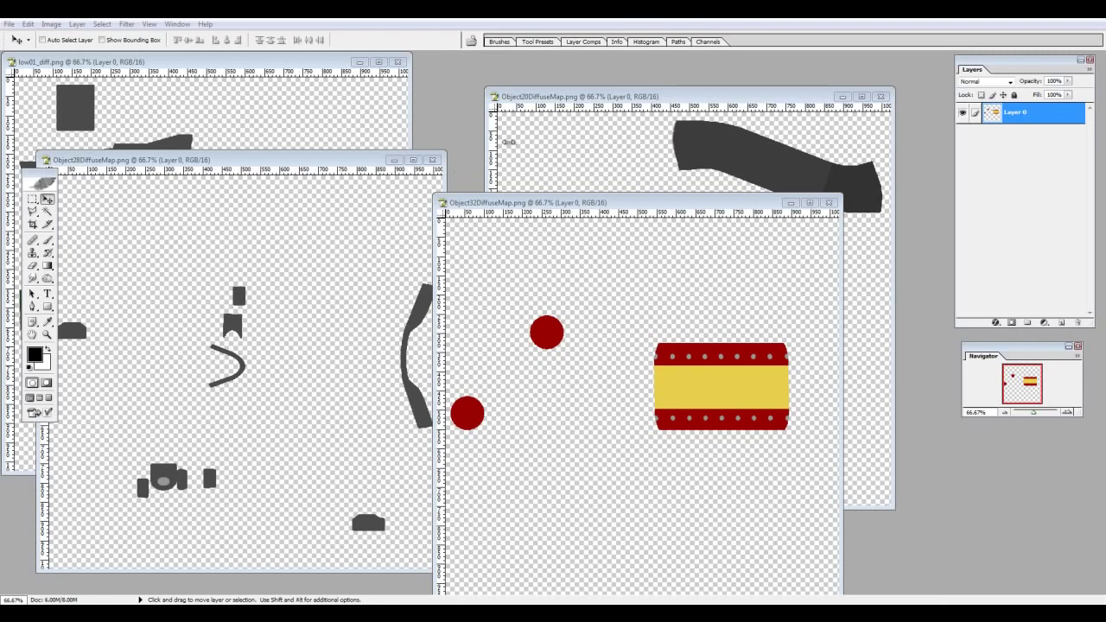
Step: In Photoshop, arrange the diffuse map windows so that low01_diff.png and Object20DiffuseMap.png are side by side in front
left_click_drag(569, 204, 597, 204)
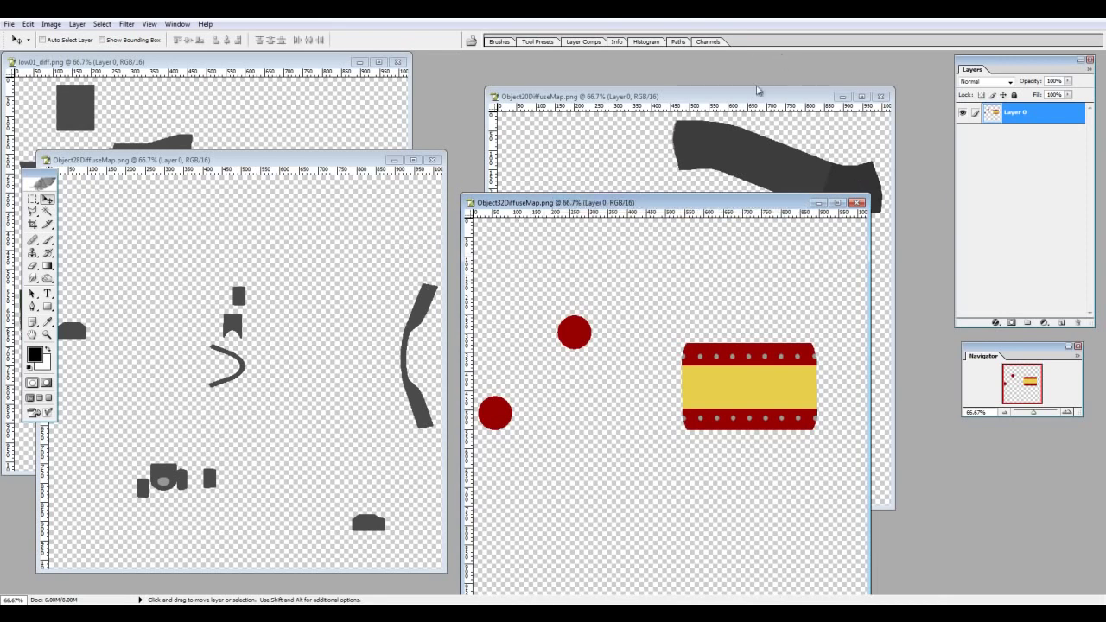
left_click_drag(756, 95, 763, 105)
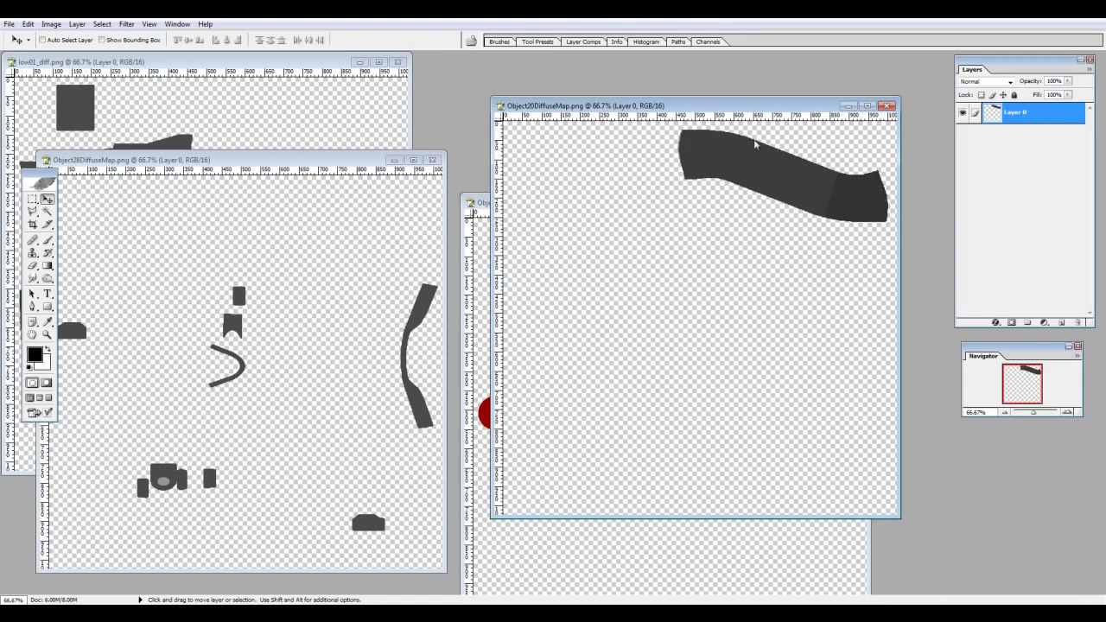
left_click(342, 69)
left_click(655, 112)
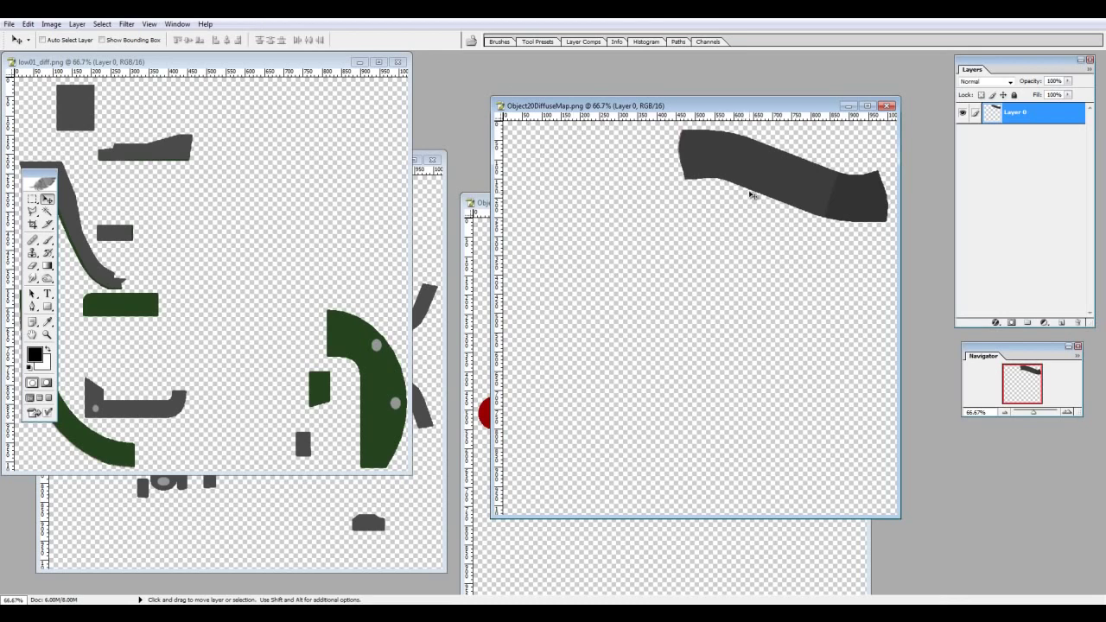
Step: Try copying the Object20DiffuseMap.png layer freehand into low01_diff.png, and undo the copy
left_click_drag(758, 177, 275, 235)
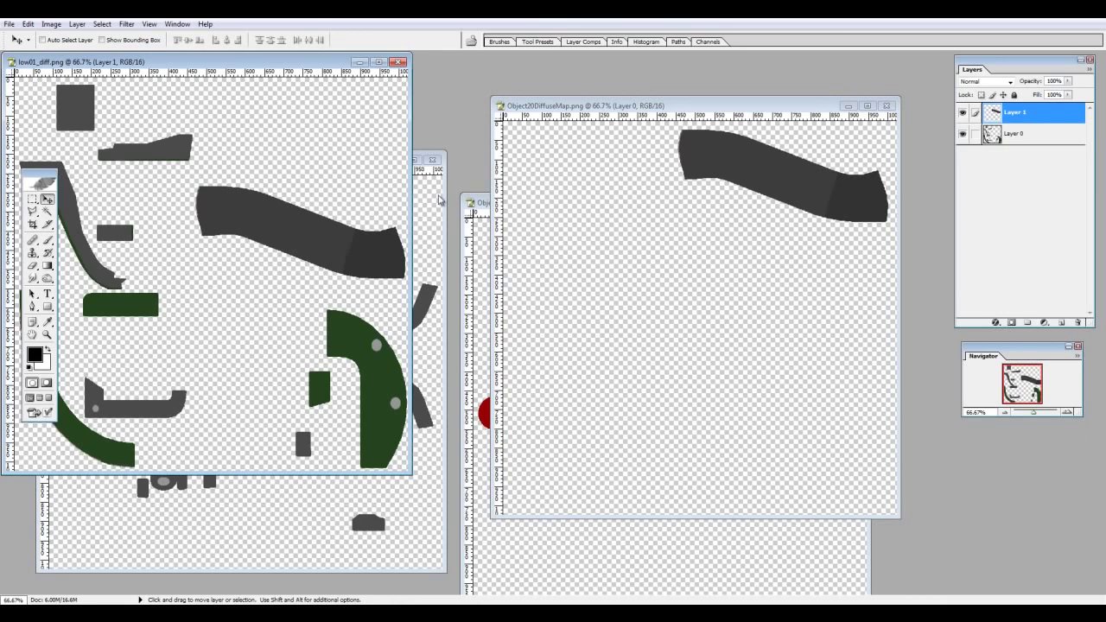
key("ctrl+z")
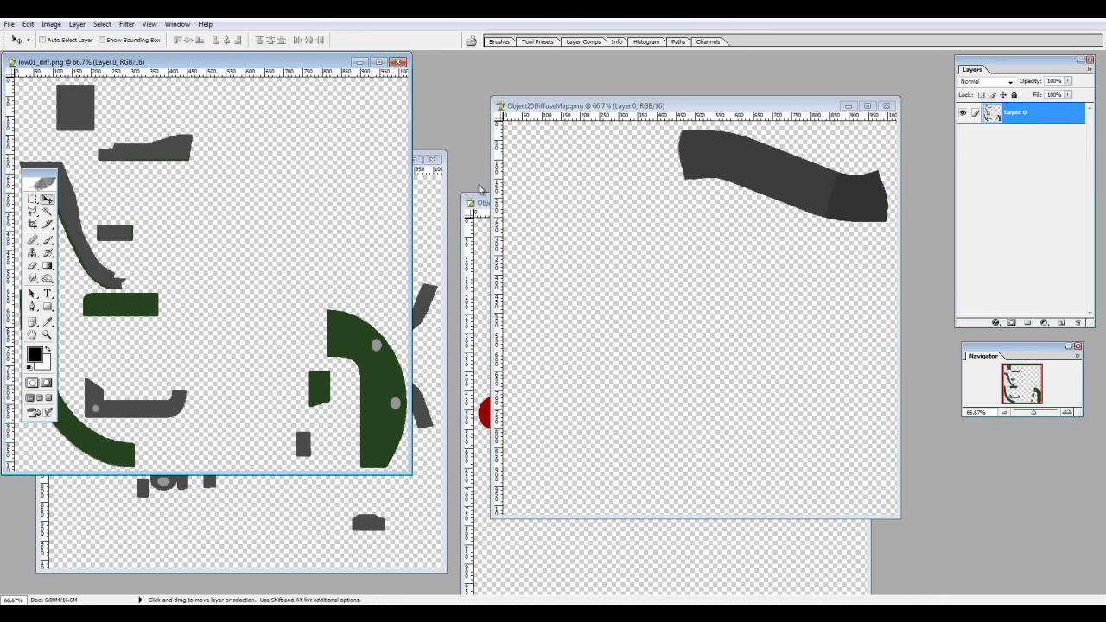
Step: Copy the Object20DiffuseMap.png layer into low01_diff.png at its original aligned position, and close the source image
left_click_drag(778, 111, 784, 110)
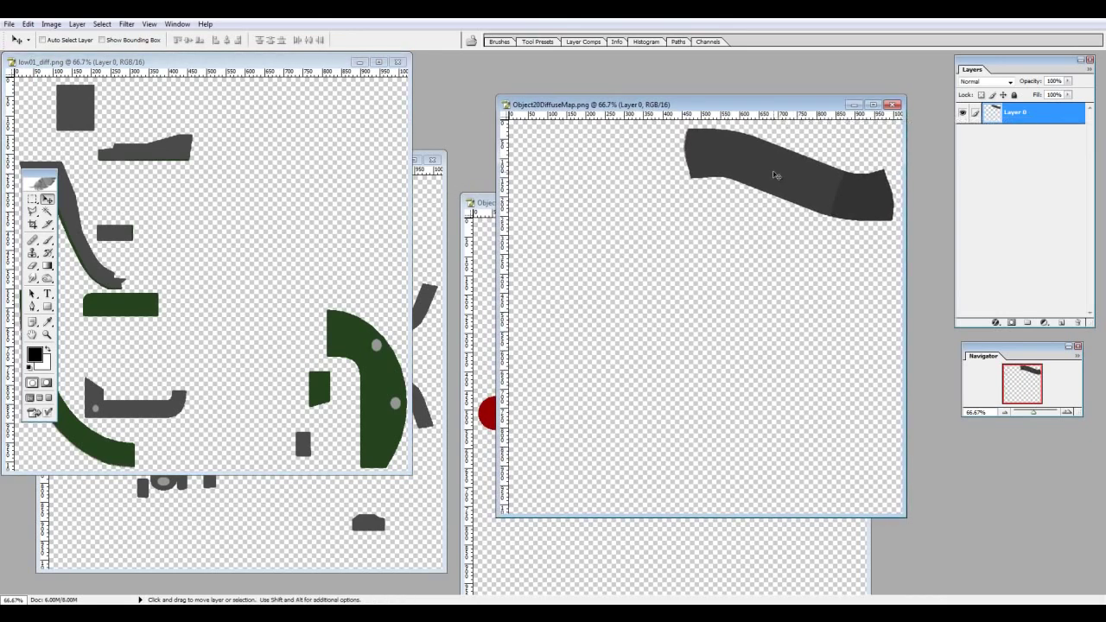
left_click_drag(803, 185, 307, 228, "shift")
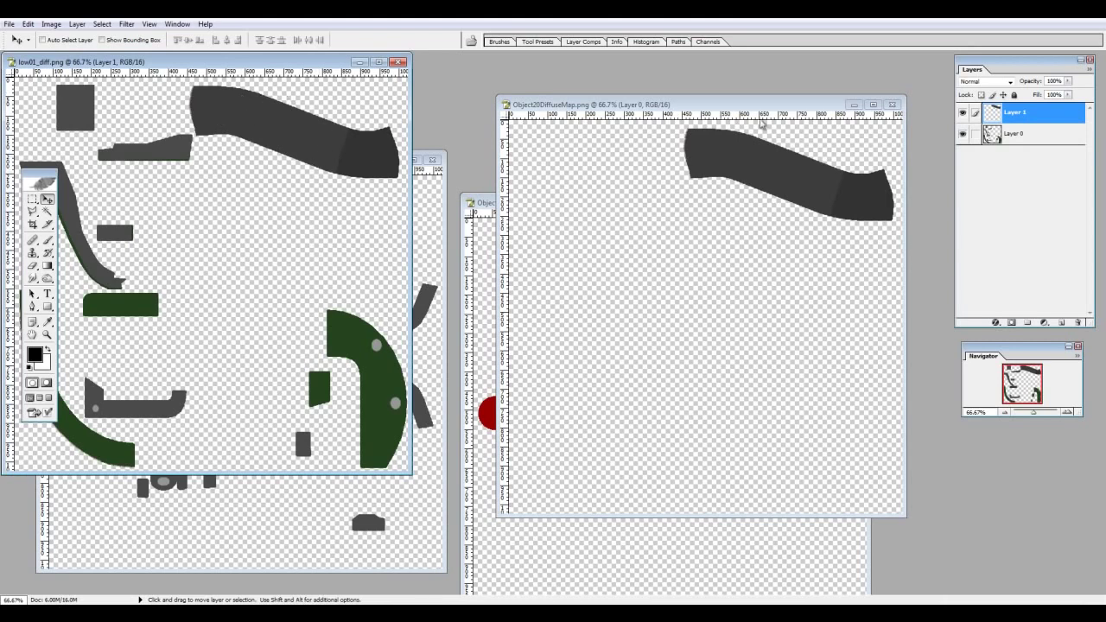
left_click(892, 105)
Step: Copy the Object32DiffuseMap.png layer into low01_diff.png at its aligned position, and close the source image
left_click_drag(709, 202, 766, 98)
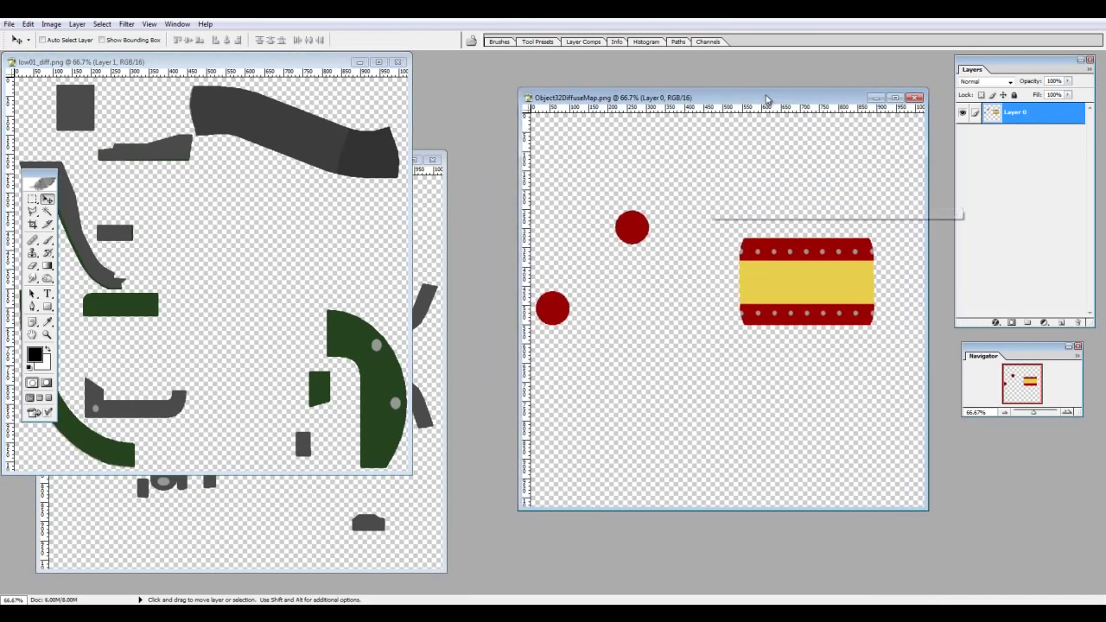
left_click_drag(804, 288, 288, 252)
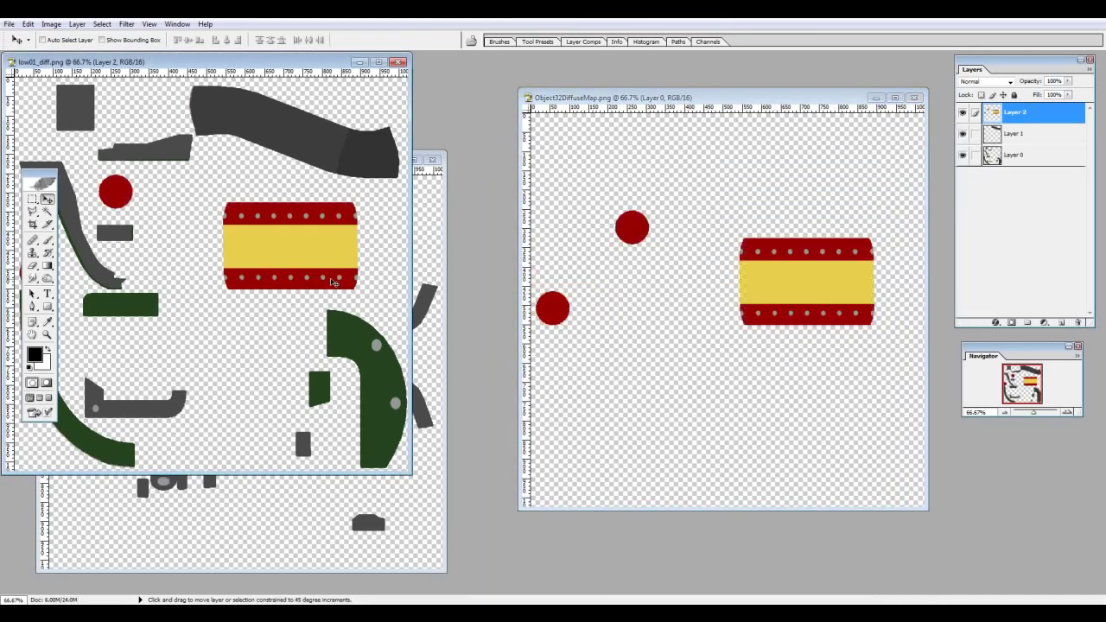
left_click(915, 98)
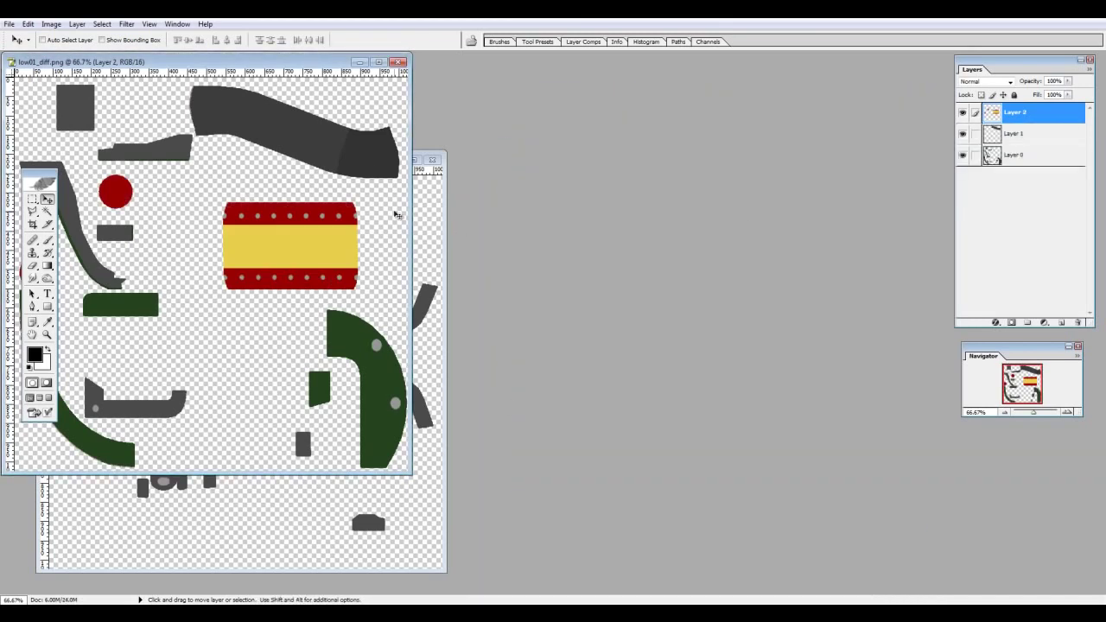
Step: Add the Object28DiffuseMap.png layer to low01_diff.png in aligned position, close its source, and maximize the combined document
left_click(432, 217)
left_click_drag(343, 162, 743, 159)
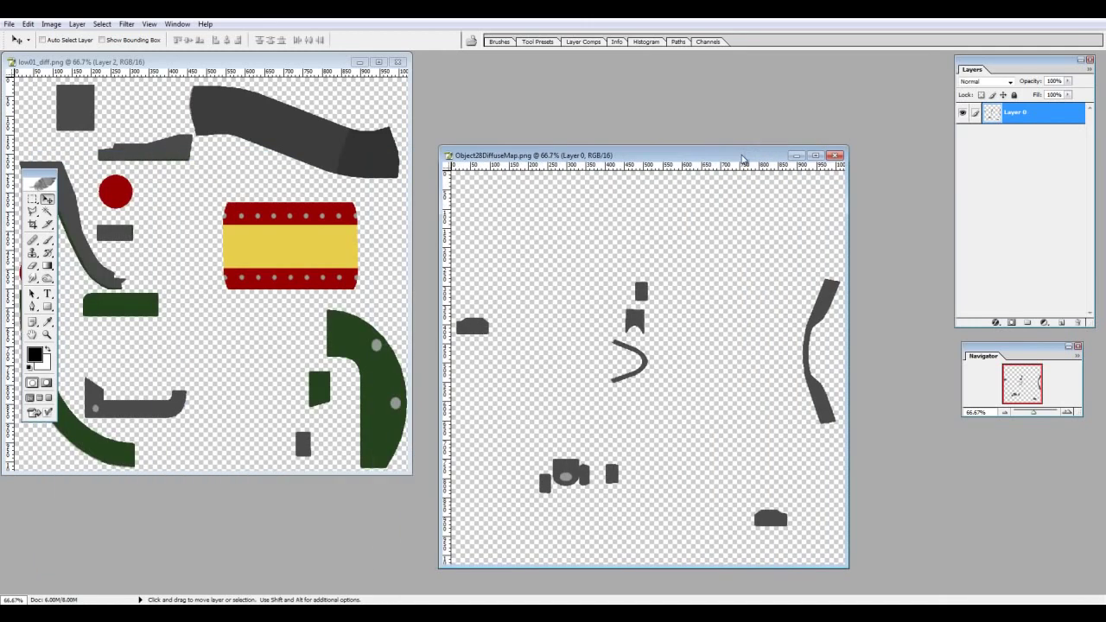
left_click_drag(802, 346, 361, 253)
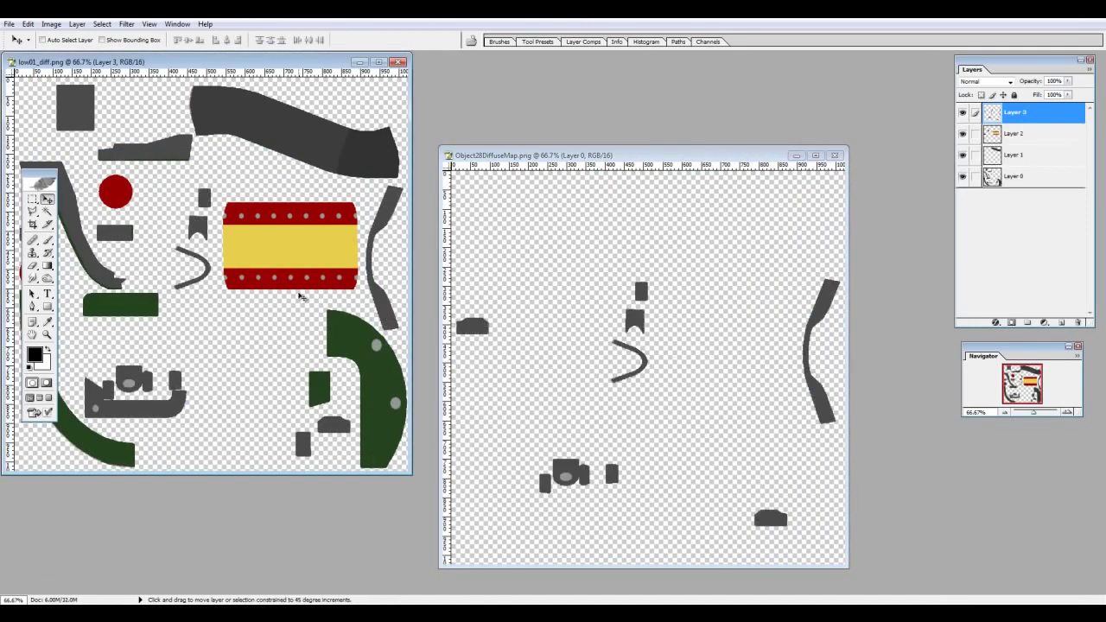
left_click(835, 156)
left_click_drag(305, 64, 561, 100)
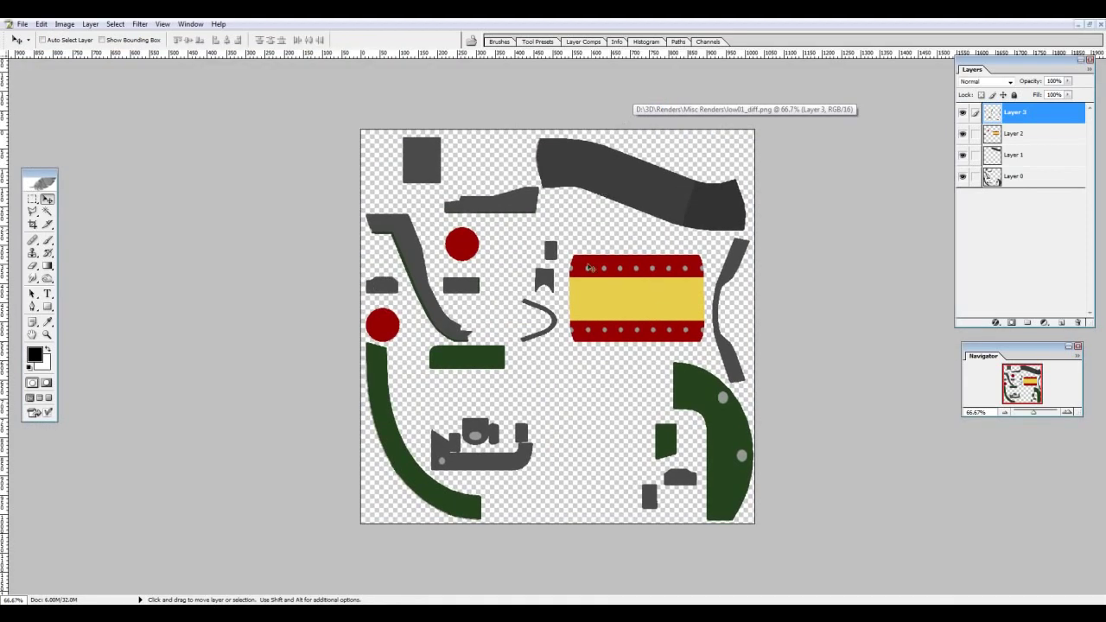
left_click(635, 97)
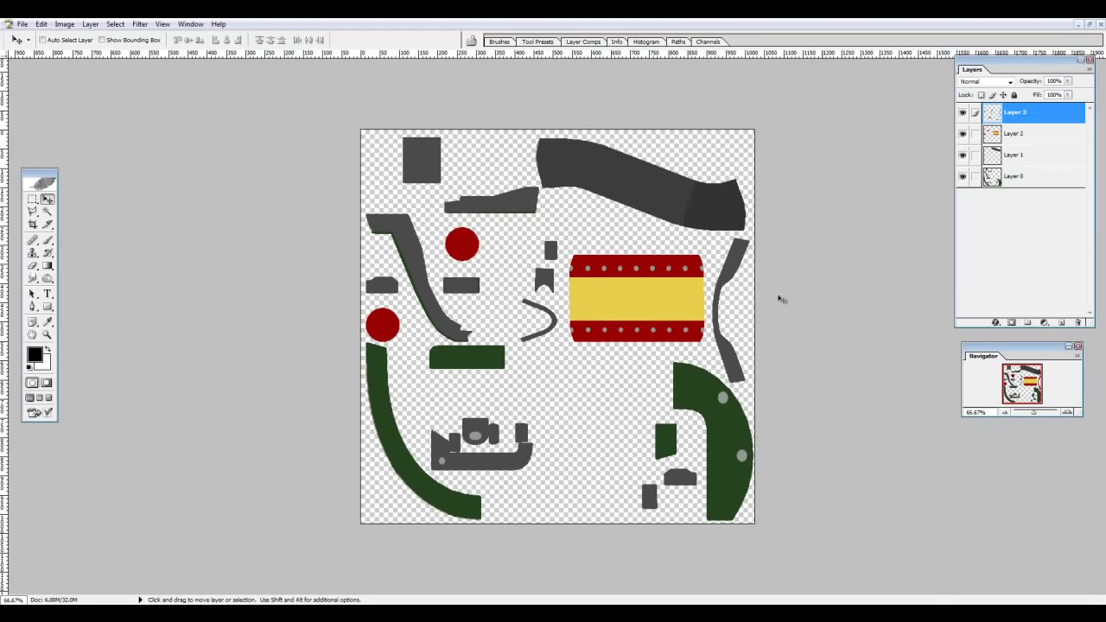
Step: Add a black-filled layer beneath all the map layers, and merge the spare empty layer down into Layer 3
left_click(1061, 323)
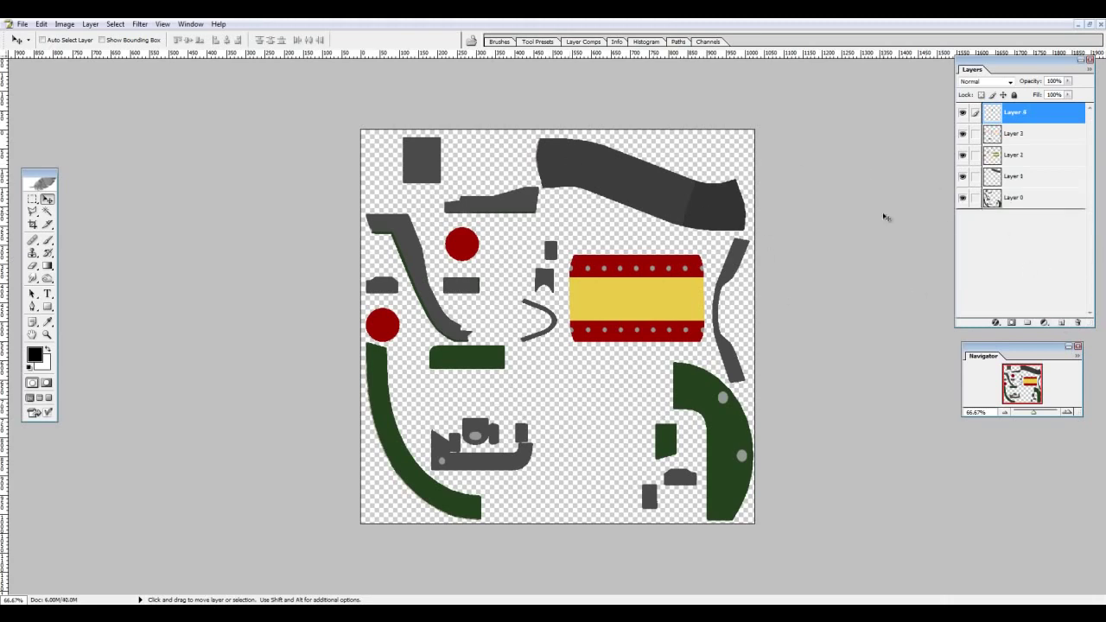
left_click(48, 267)
left_click(97, 276)
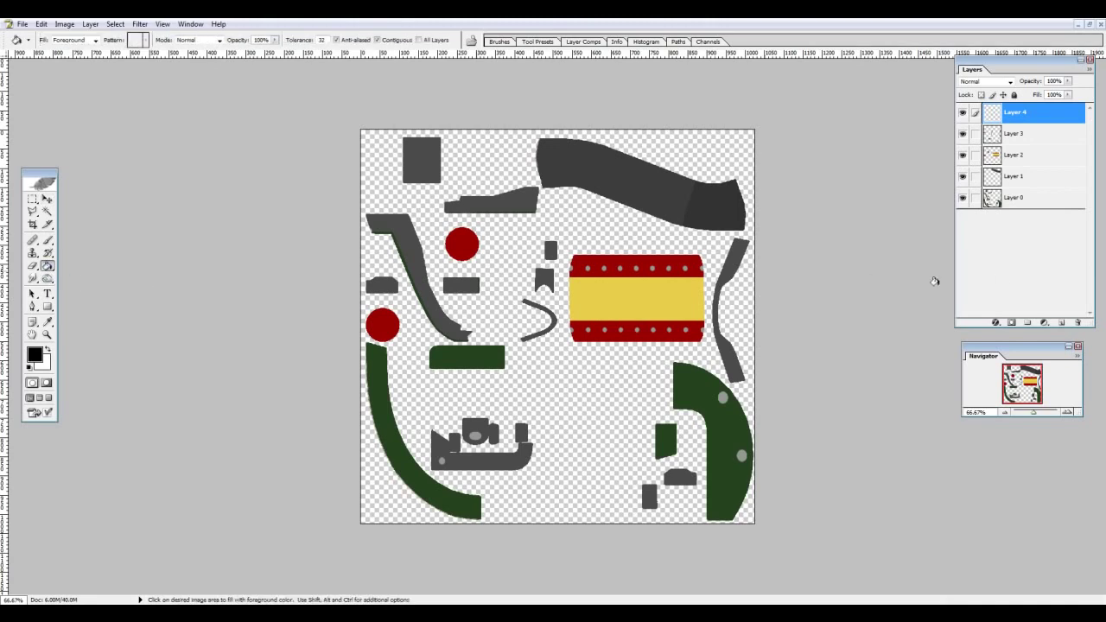
left_click(1062, 322)
left_click(637, 217)
left_click_drag(1003, 119, 1015, 229)
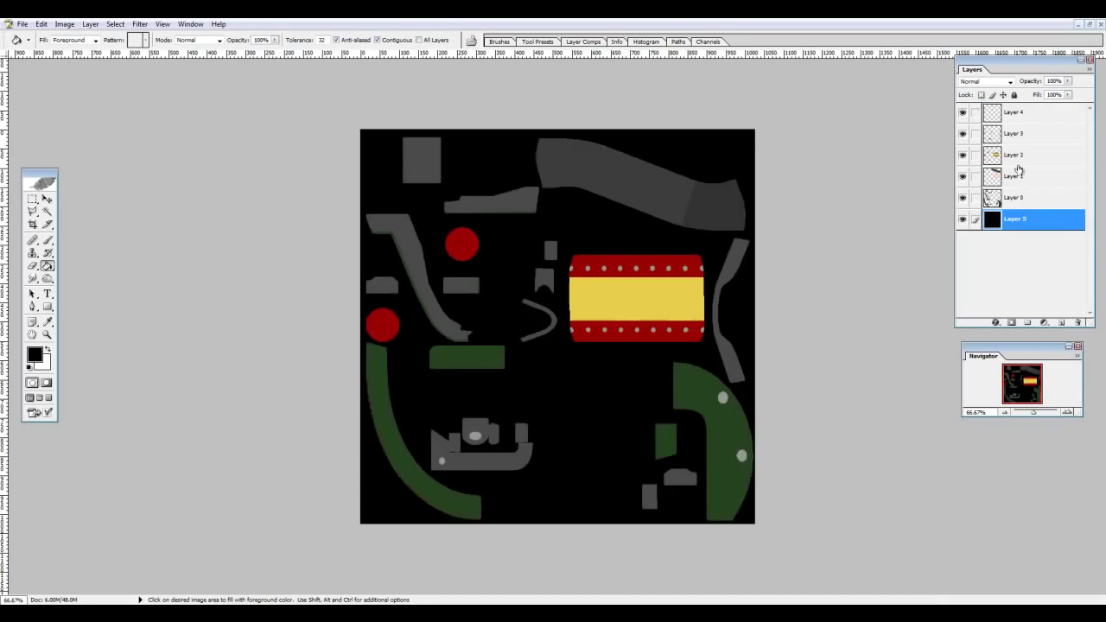
left_click(994, 115)
key("ctrl+e")
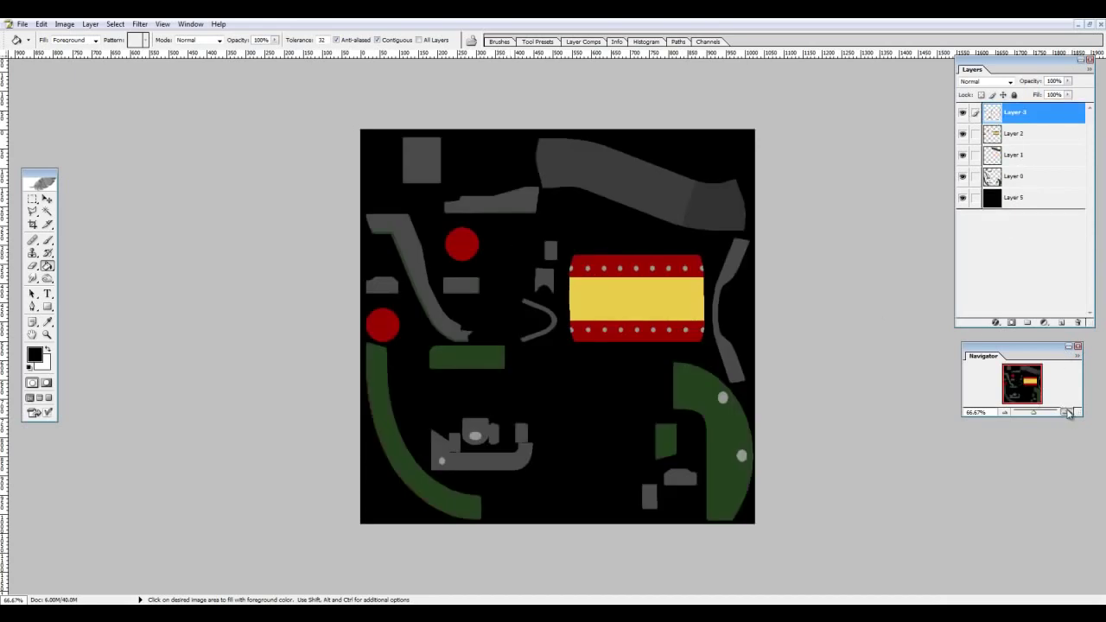
Step: Examine the combined texture at 100% and compare it with Object28's projection cage in 3ds Max, returning to Photoshop
left_click(1068, 412)
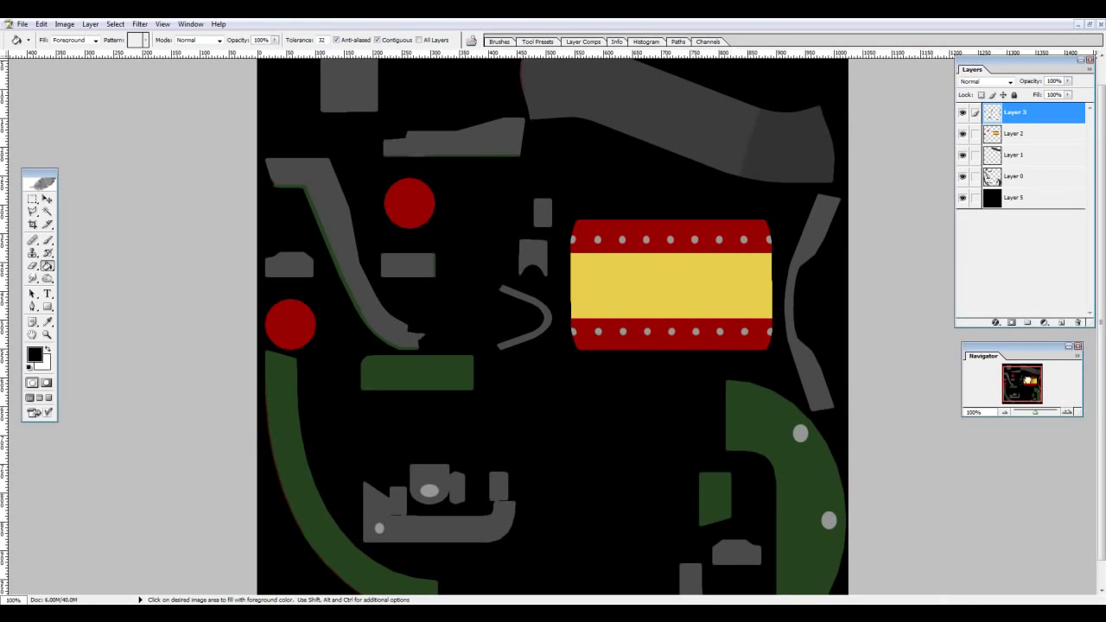
scroll(1029, 377, "down", 1)
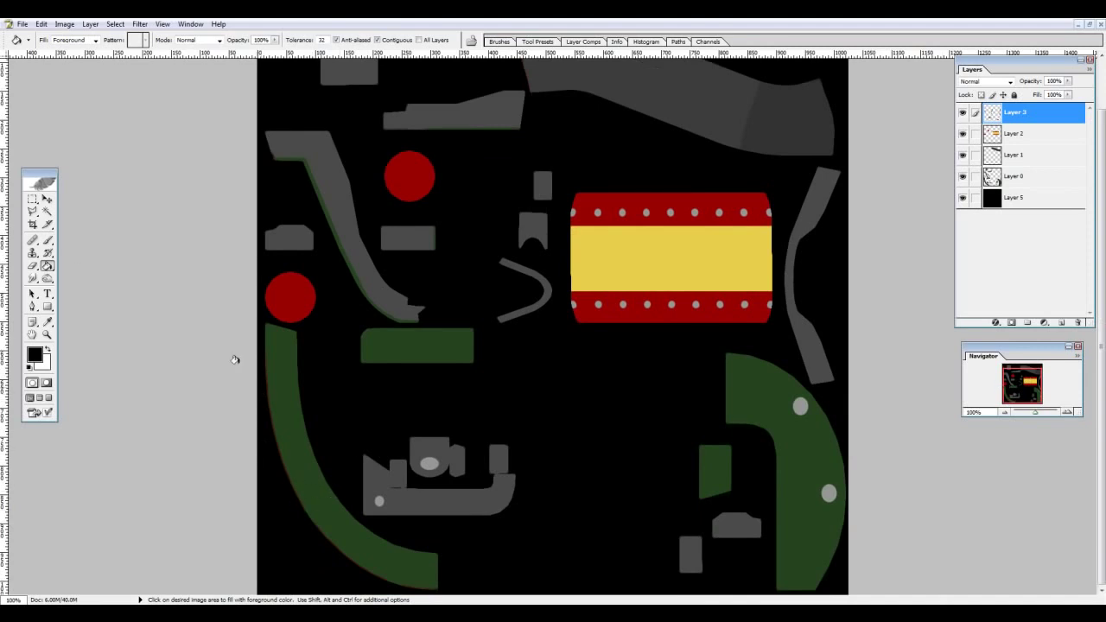
key("m")
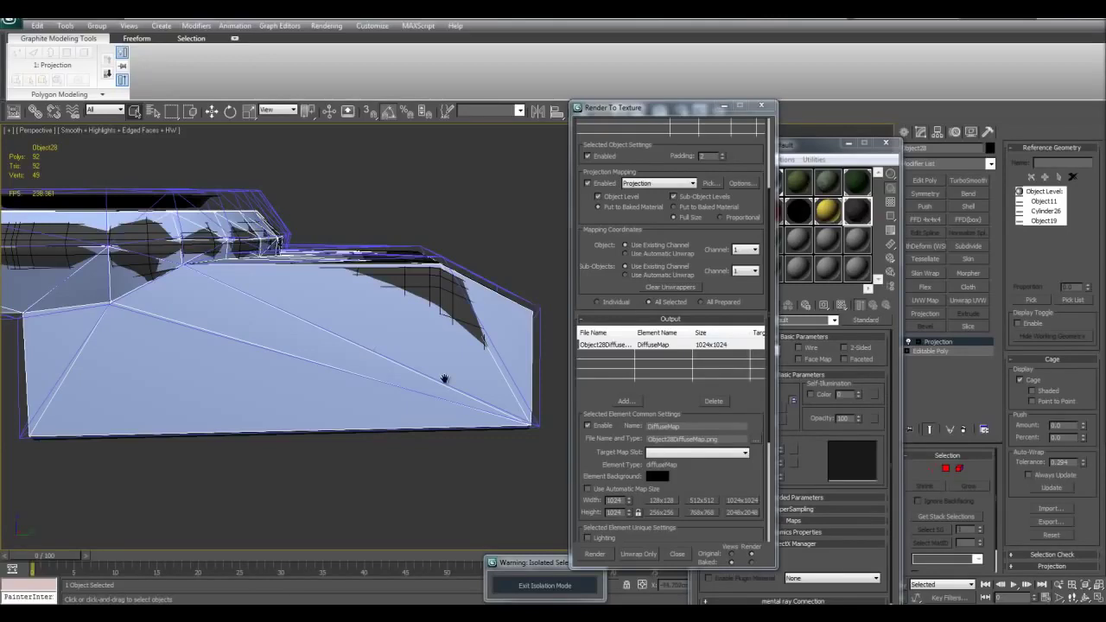
left_click(918, 349)
left_click(909, 343)
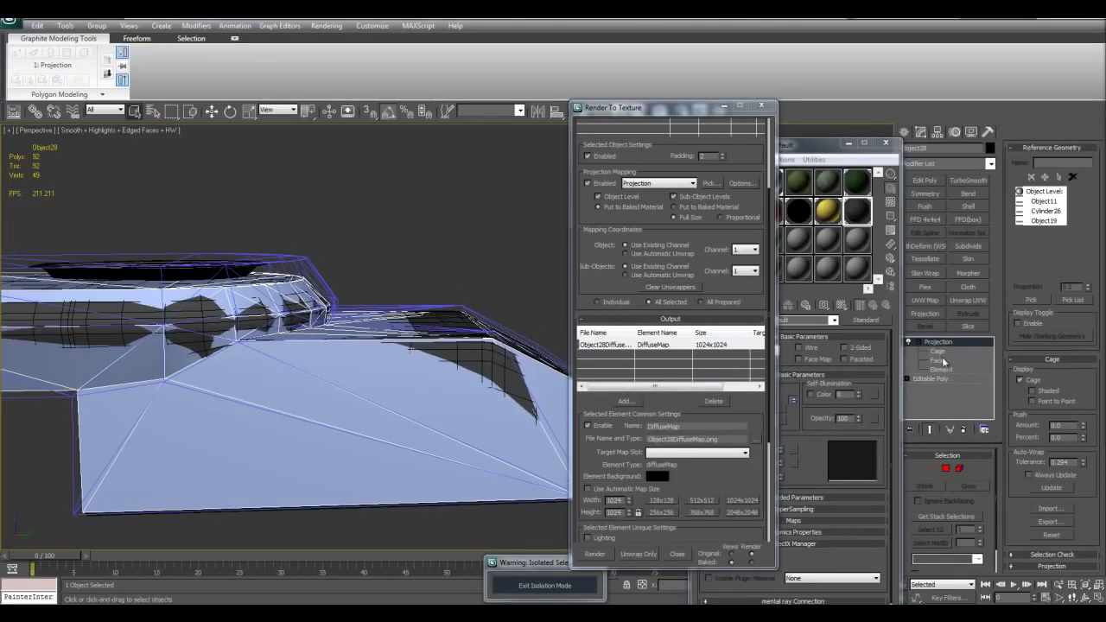
middle_click_drag(373, 372, 396, 401, "alt")
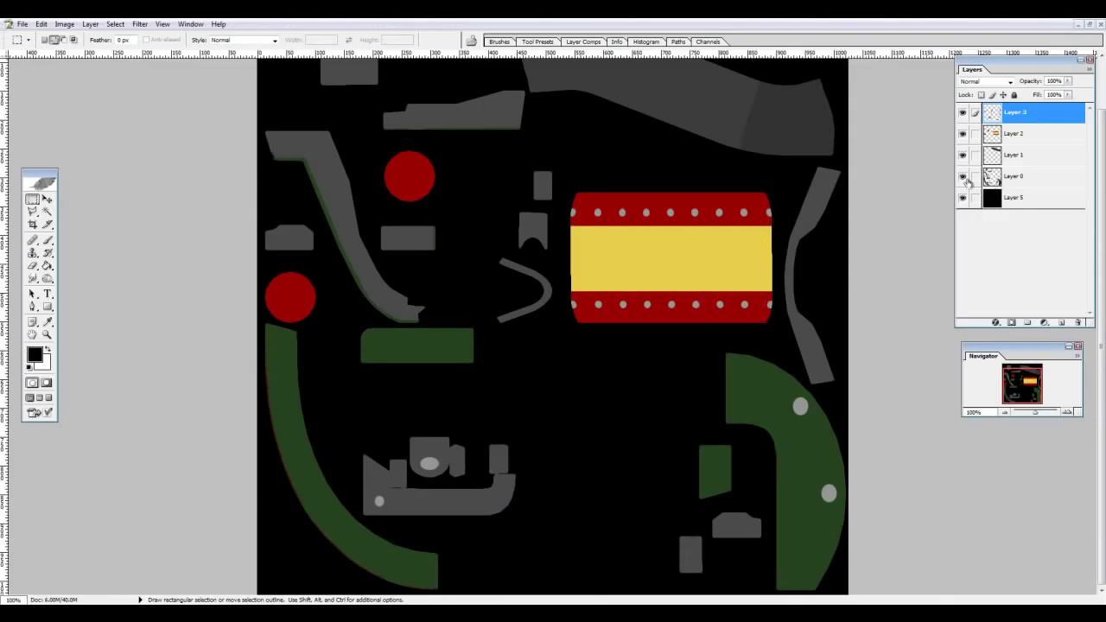
left_click_drag(1020, 382, 1023, 370)
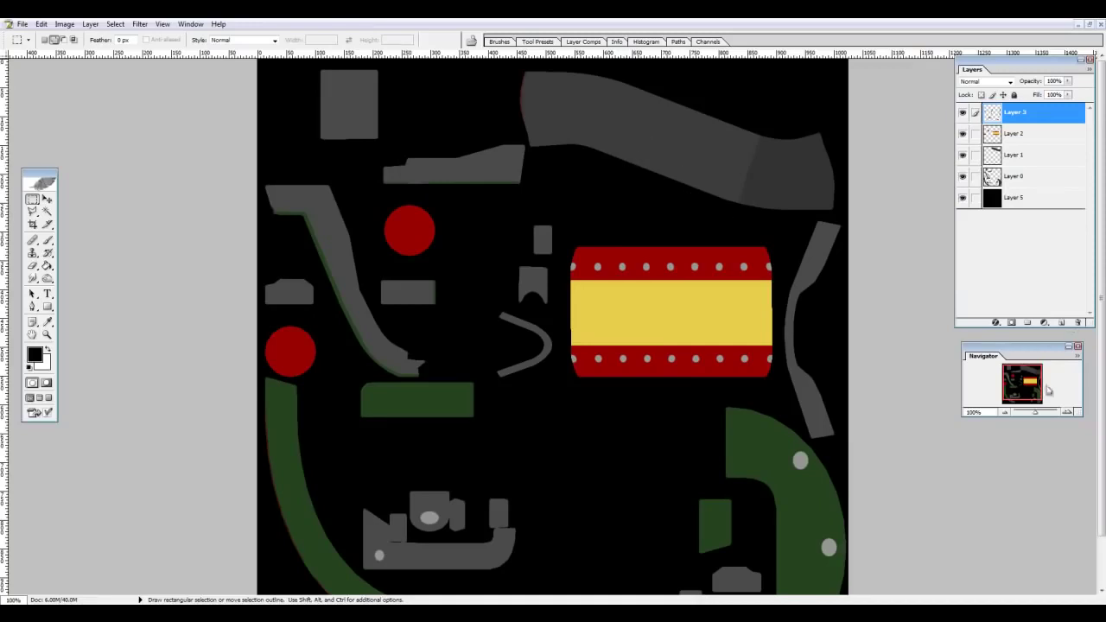
left_click_drag(1030, 391, 1029, 396)
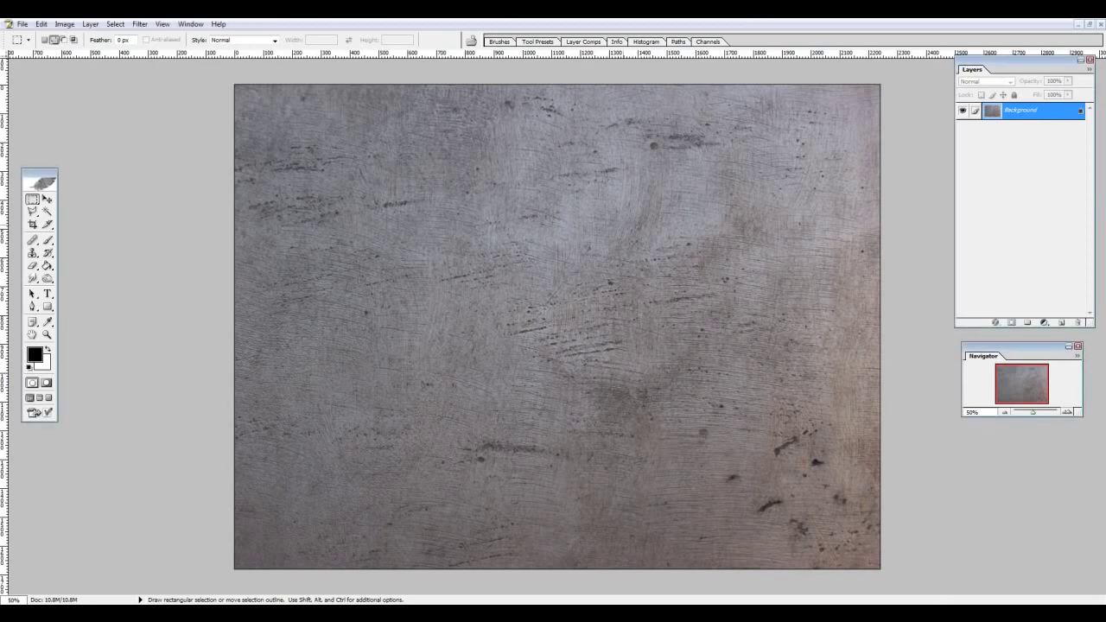
Step: Cut the entire scratched metal image, close that file, and paste the metal into low01_diff.png as a new layer
key("ctrl+a")
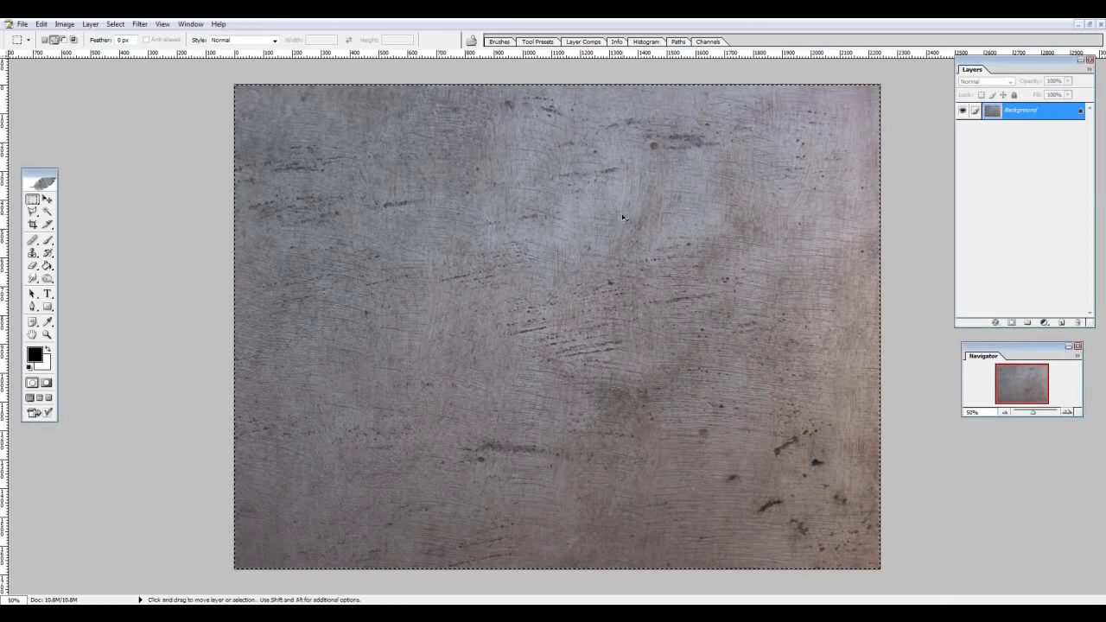
key("Delete")
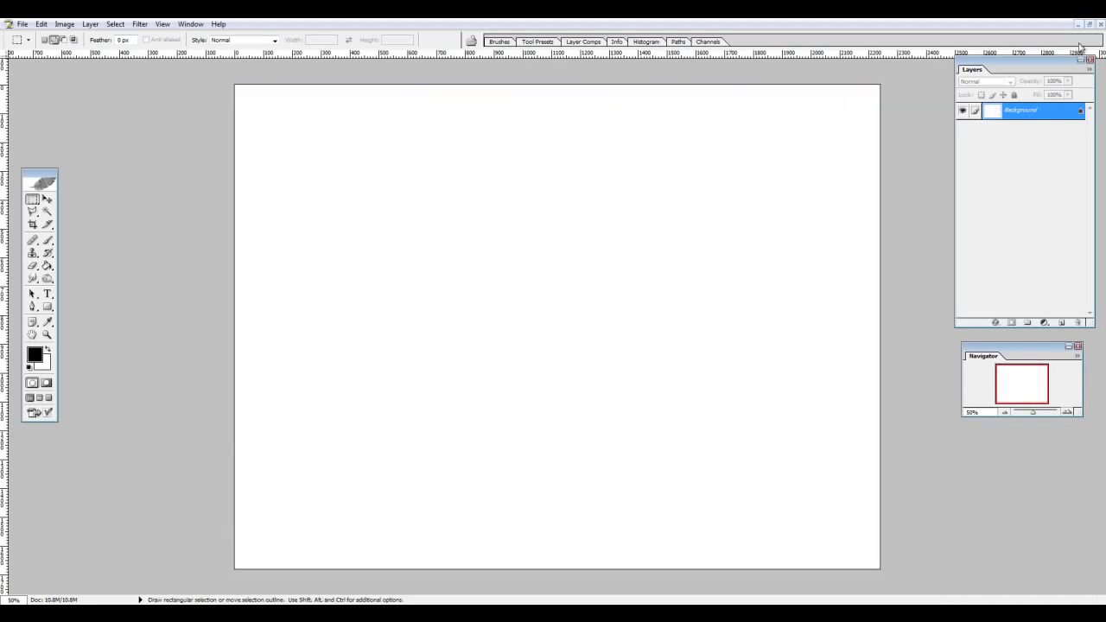
left_click(1101, 24)
left_click(578, 241)
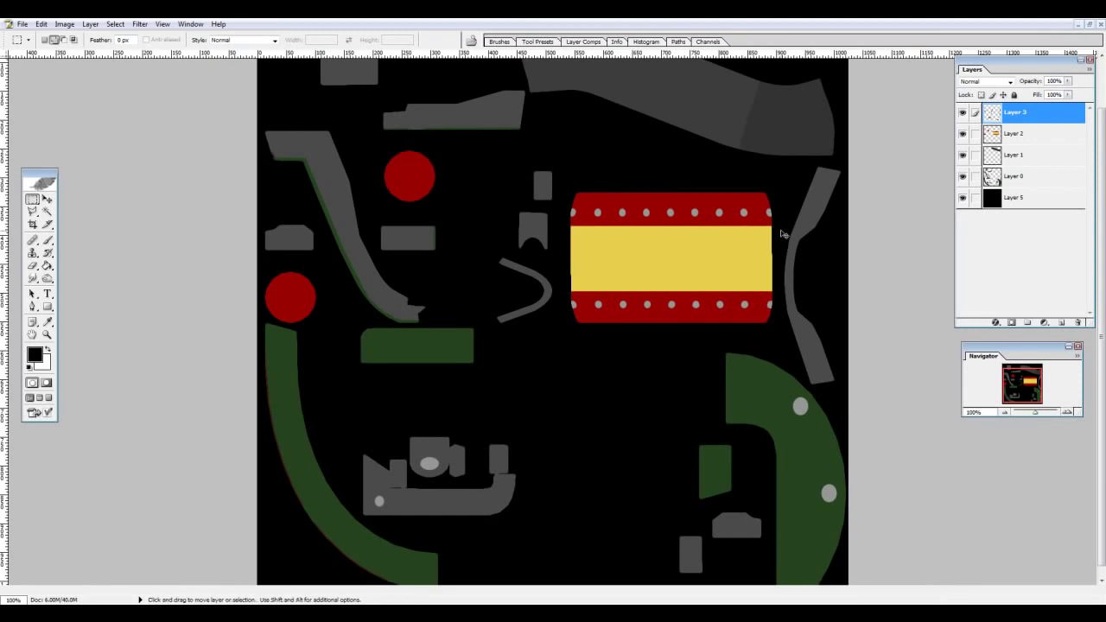
key("ctrl+v")
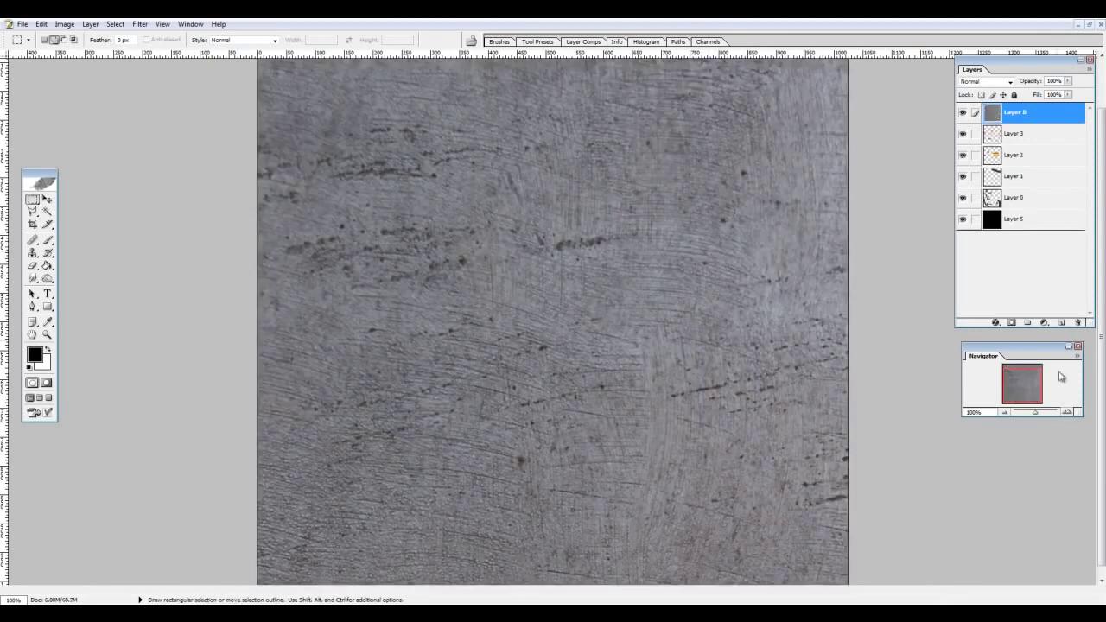
Step: Scale the pasted metal texture down proportionally and position it so that it just covers the whole canvas
left_click(1005, 412)
left_click(1005, 412)
left_click(40, 24)
mouse_move(130, 251)
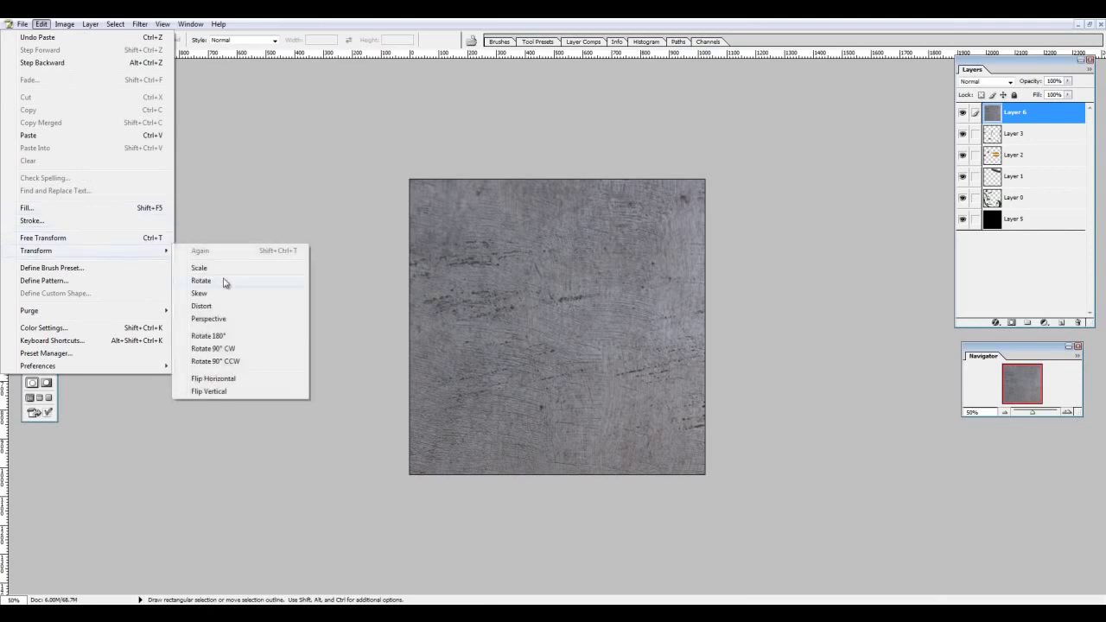
left_click(218, 270)
left_click_drag(413, 182, 671, 350, "shift")
left_click_drag(760, 412, 464, 248)
left_click_drag(376, 186, 356, 172, "shift")
key("Return")
key("m")
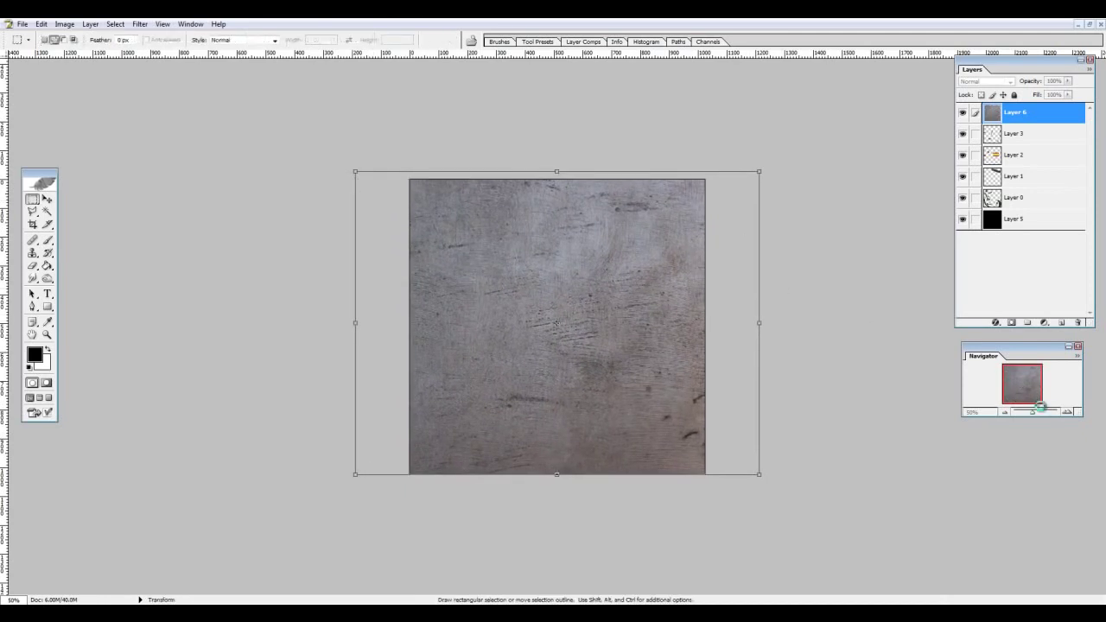
left_click(1067, 412)
left_click(1068, 411)
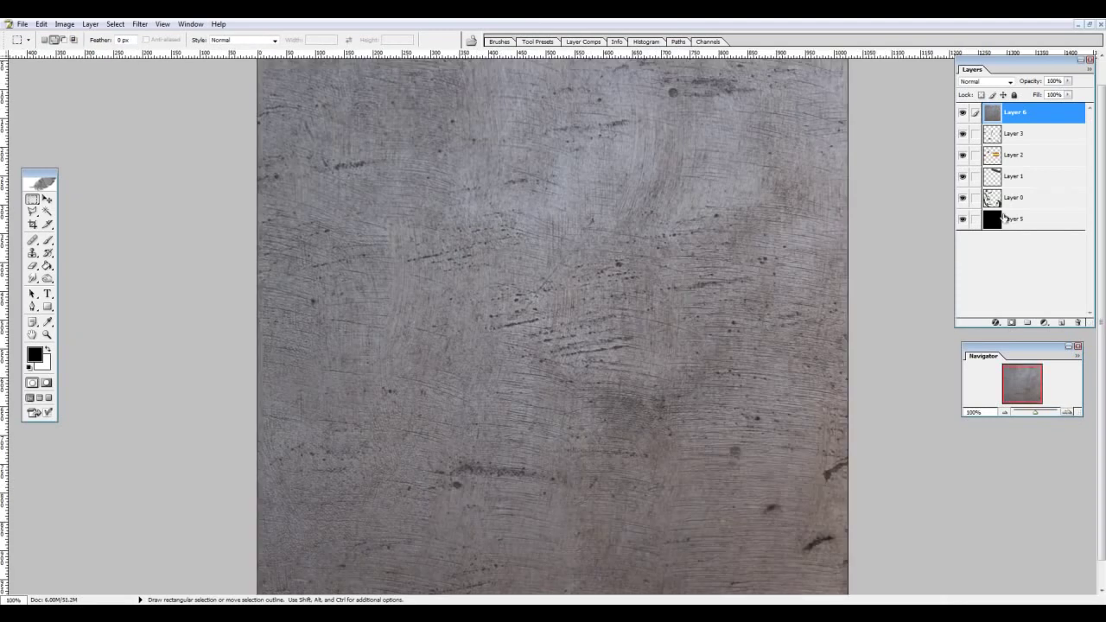
Step: Hide the metal texture layer and the black background layer, and make Layer 3 active
left_click(963, 112)
left_click(985, 135)
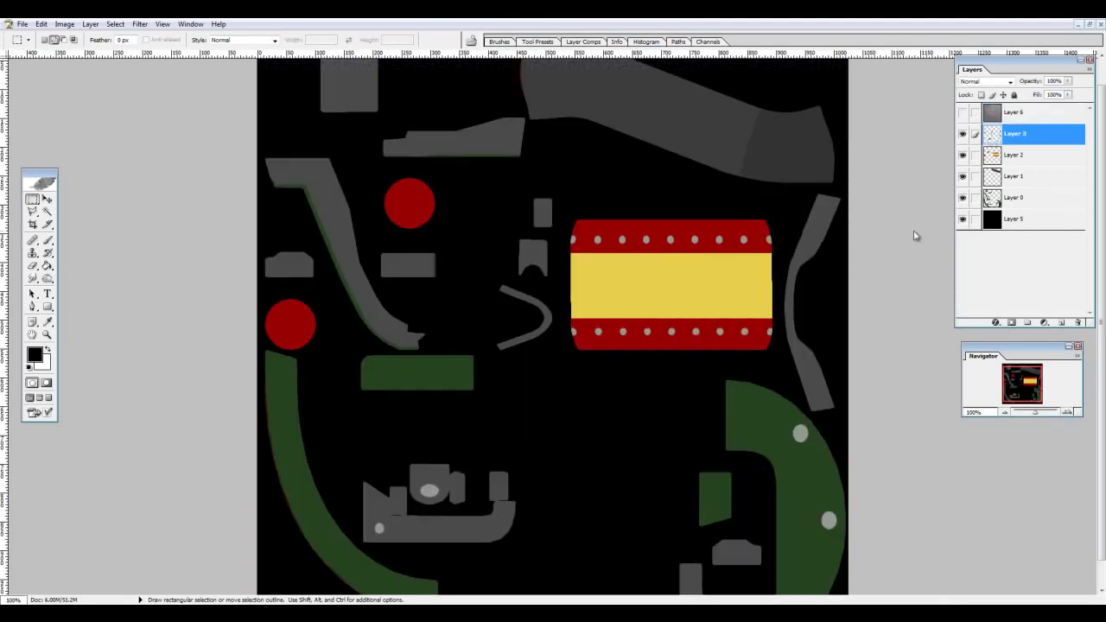
left_click(963, 219)
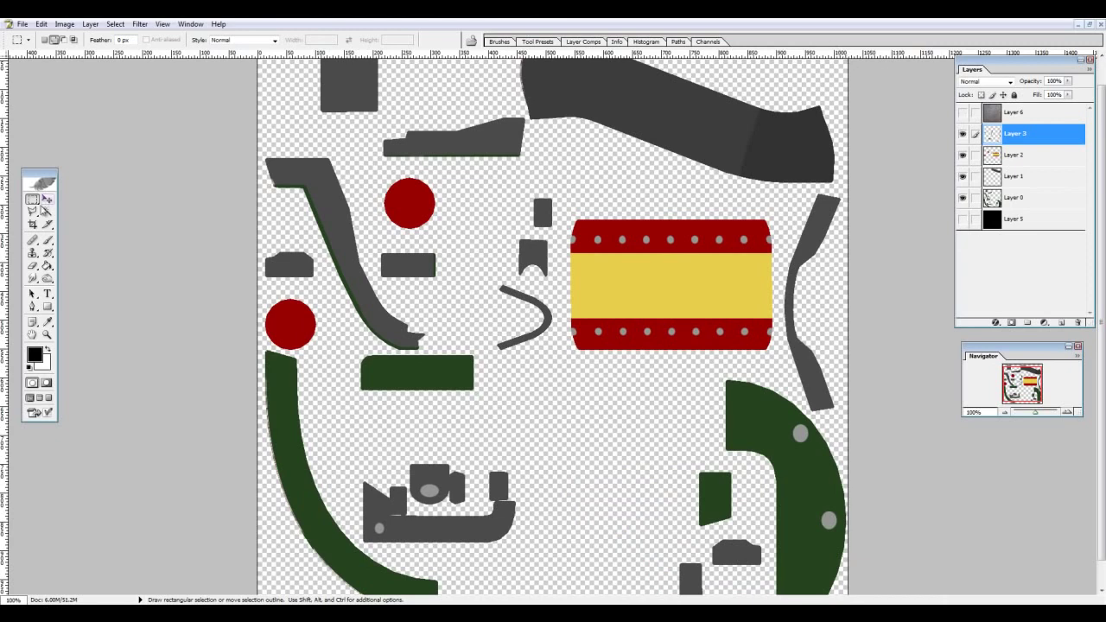
Step: Try Magic Wand selections at tolerance 32 on Layer 3 and on Layer 1's dark curved strip, and clear the selection
left_click(47, 212)
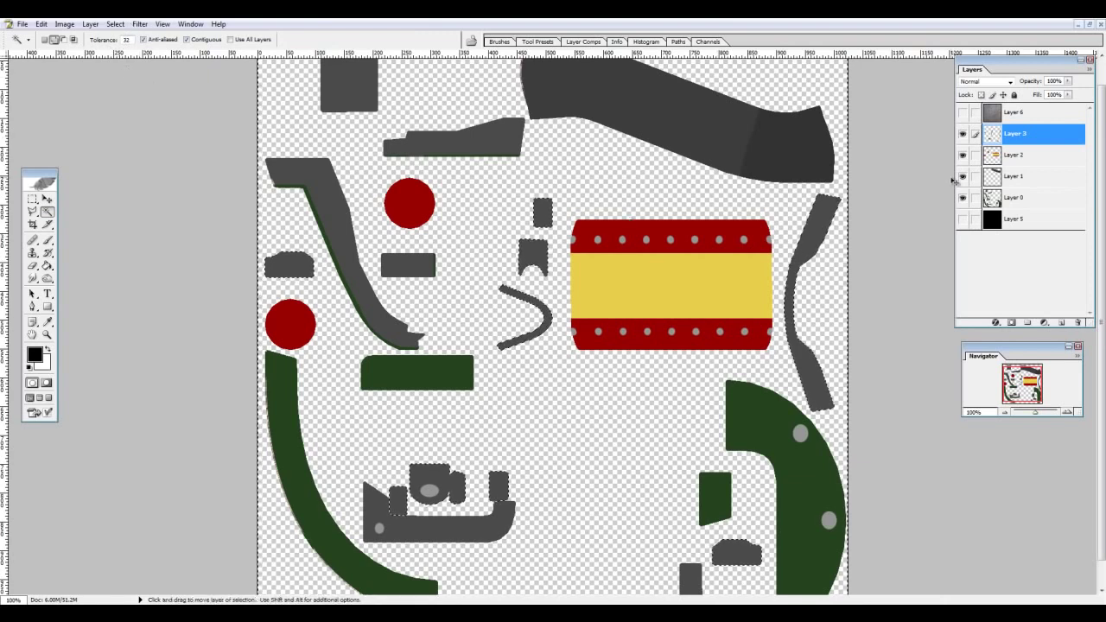
left_click(963, 197)
left_click(963, 197)
left_click(963, 176)
left_click(963, 177)
left_click(994, 176)
left_click(712, 134)
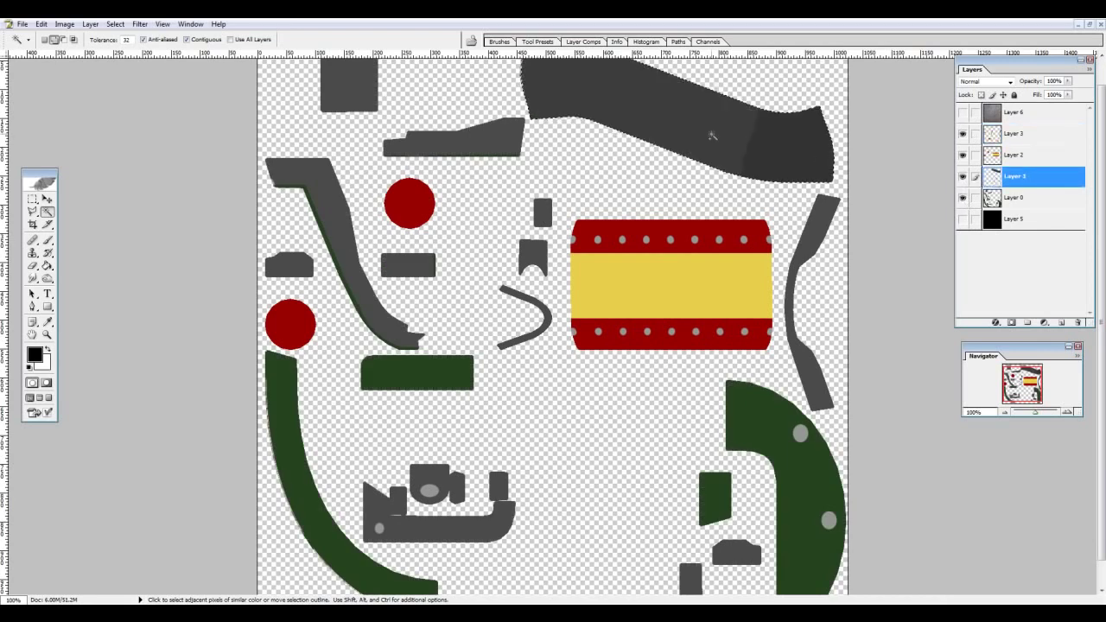
scroll(773, 148, "up", 2)
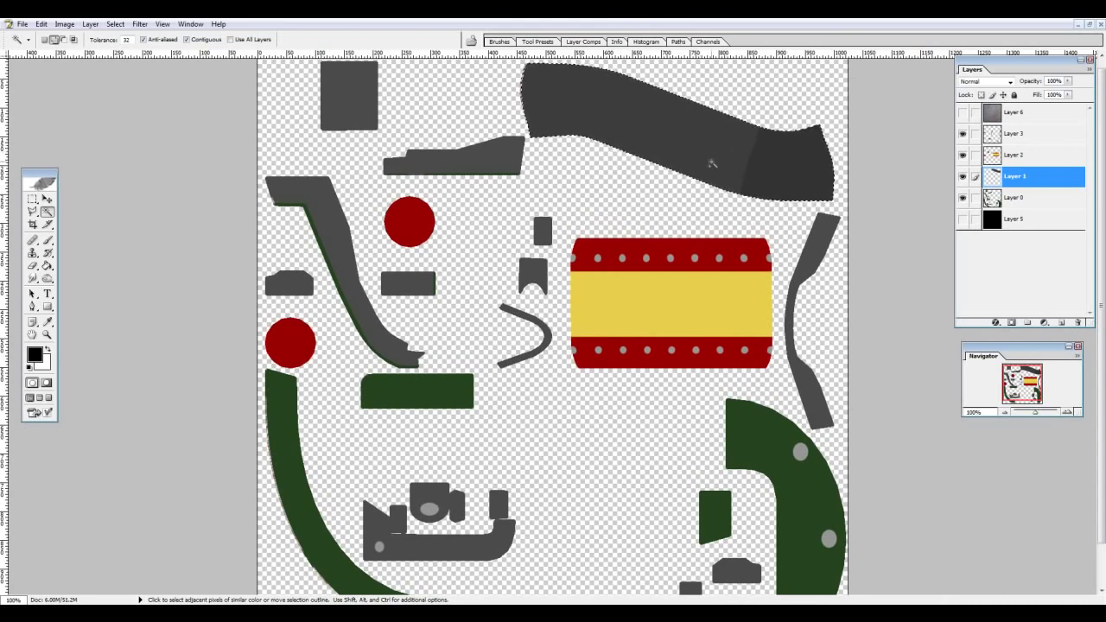
key("ctrl+d")
Step: Set the Magic Wand tolerance to 0, test it on the strip's lighter section, deselect, and activate Layer 2
double_click(128, 40)
left_click(682, 161)
key("ctrl+d")
left_click(665, 152)
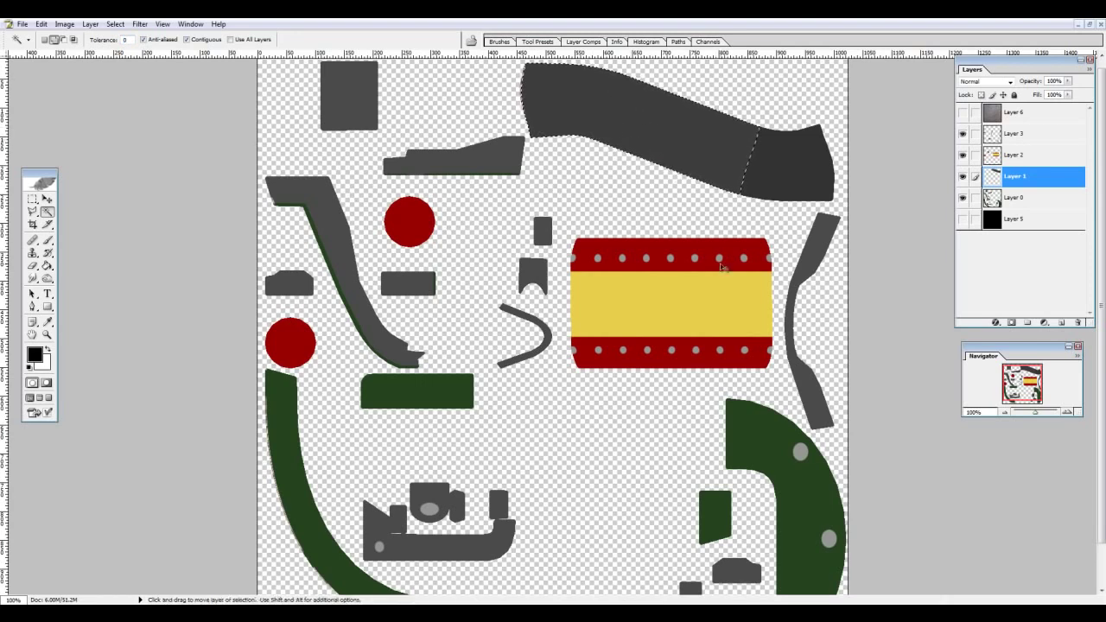
key("ctrl+d")
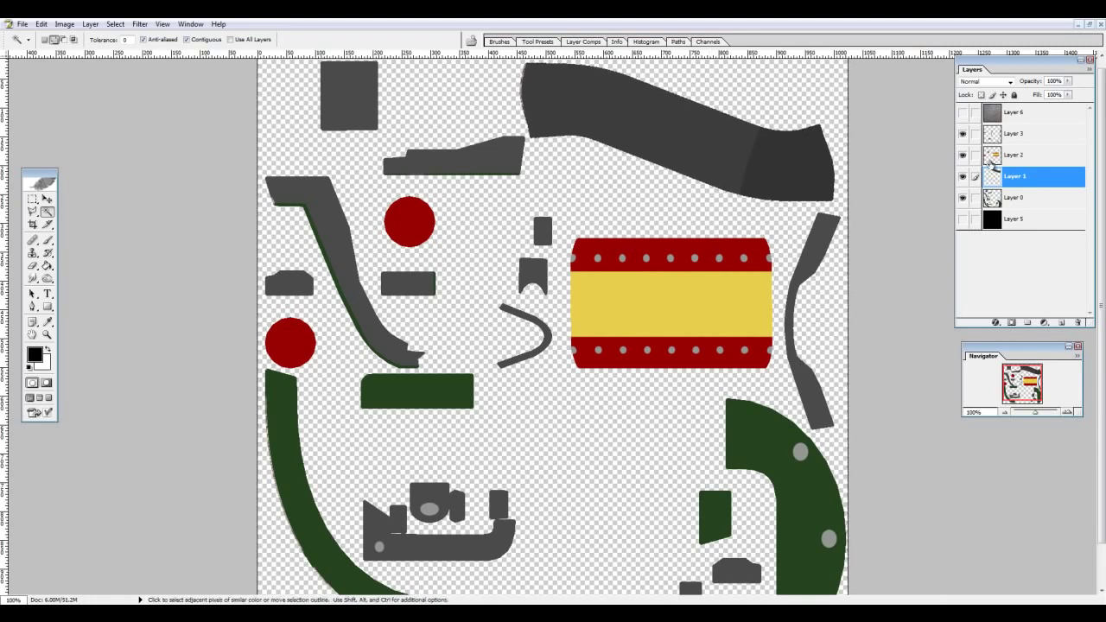
left_click(992, 157)
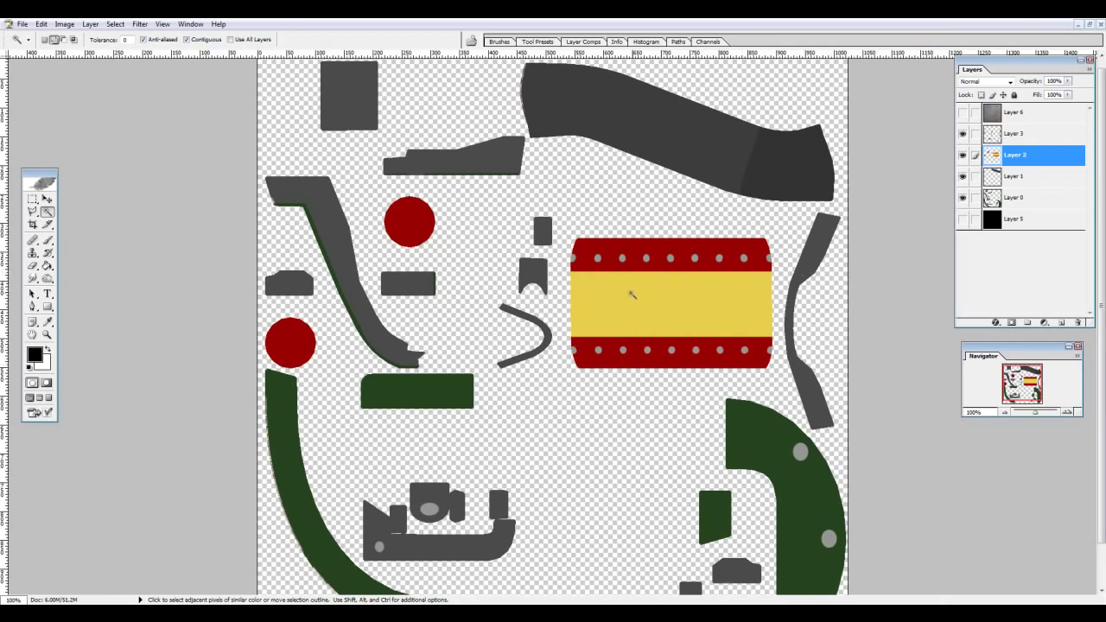
Step: Try selecting rivets on Layer 2 and loading the layer's full outline, clear the selection, and keep Layer 2 active
left_click(671, 258, "shift")
left_click(695, 258, "shift")
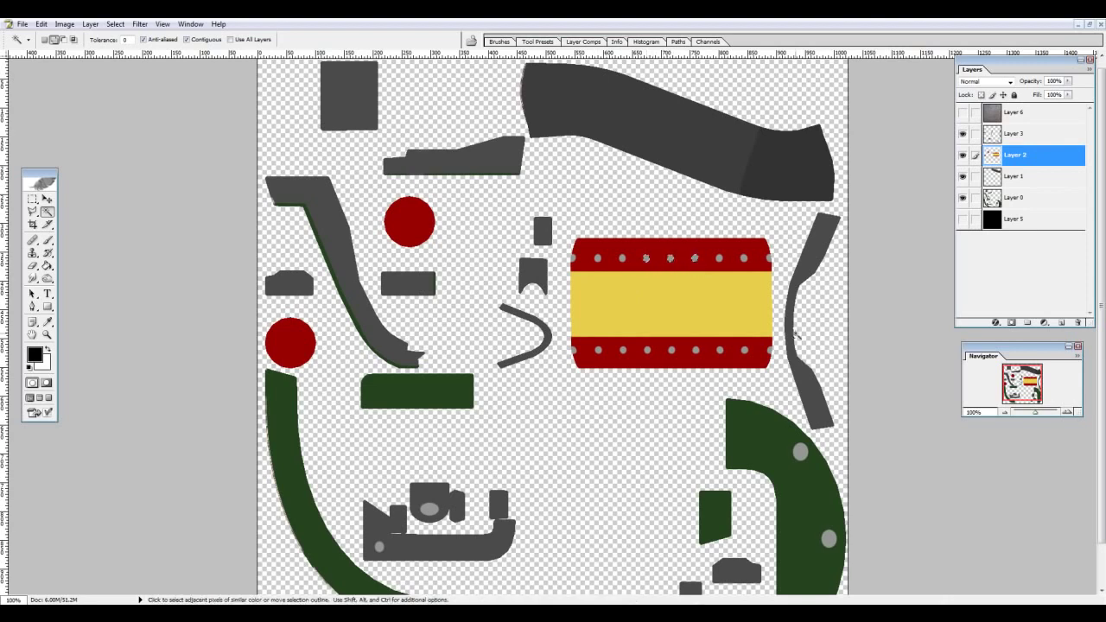
left_click(995, 156, "ctrl")
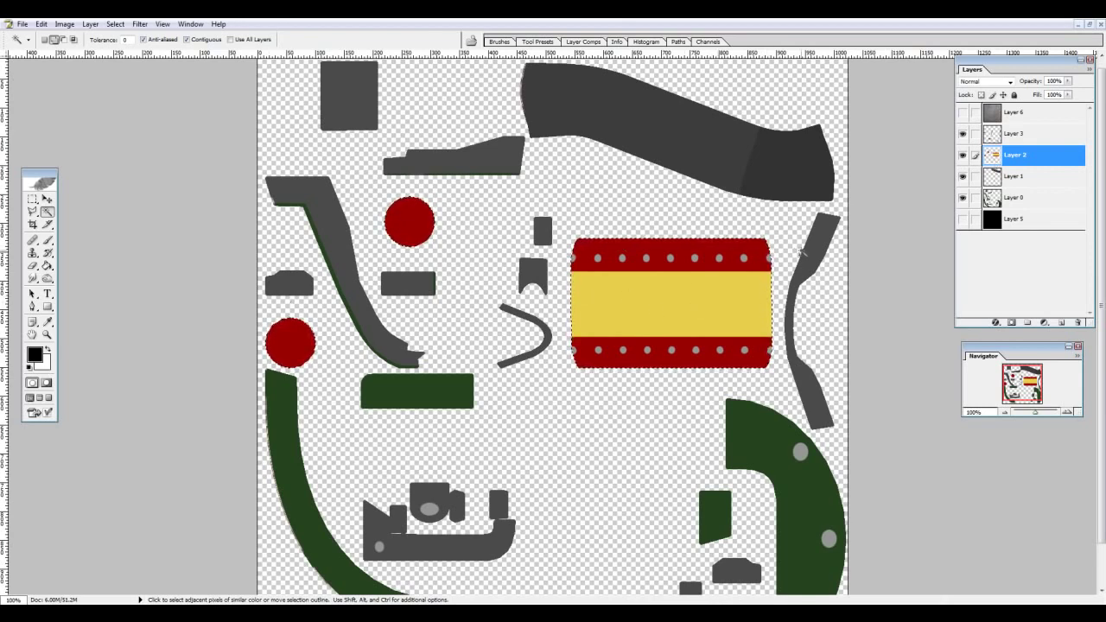
key("ctrl+d")
left_click(1005, 178)
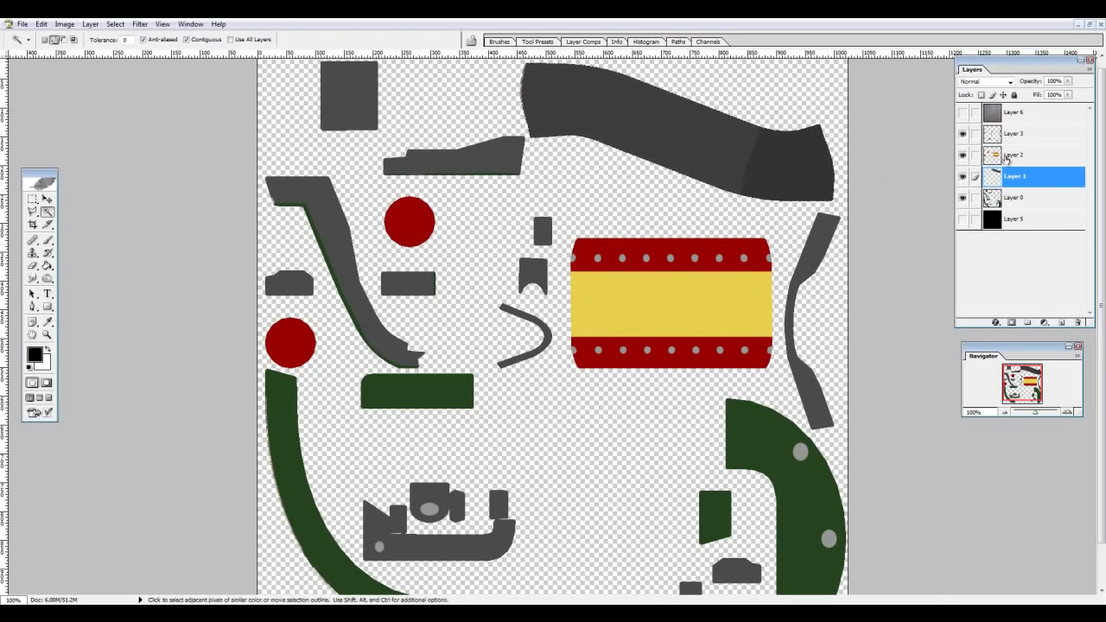
left_click(1007, 156)
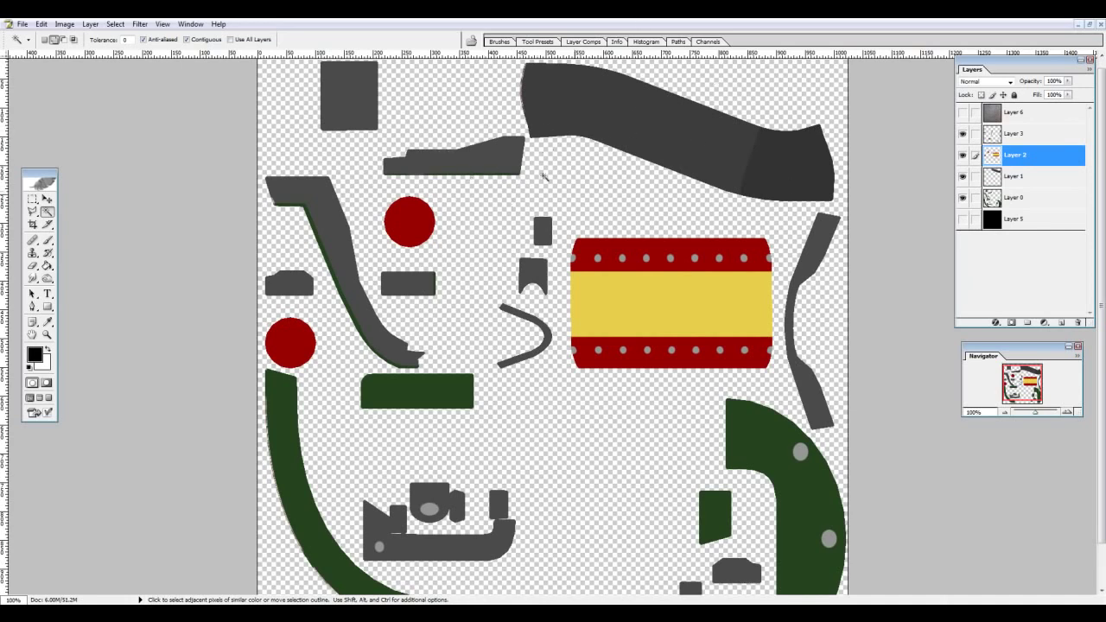
Step: Check the metal texture layer briefly, make Layer 3 active, and toggle its visibility to identify which parts it holds
left_click(964, 113)
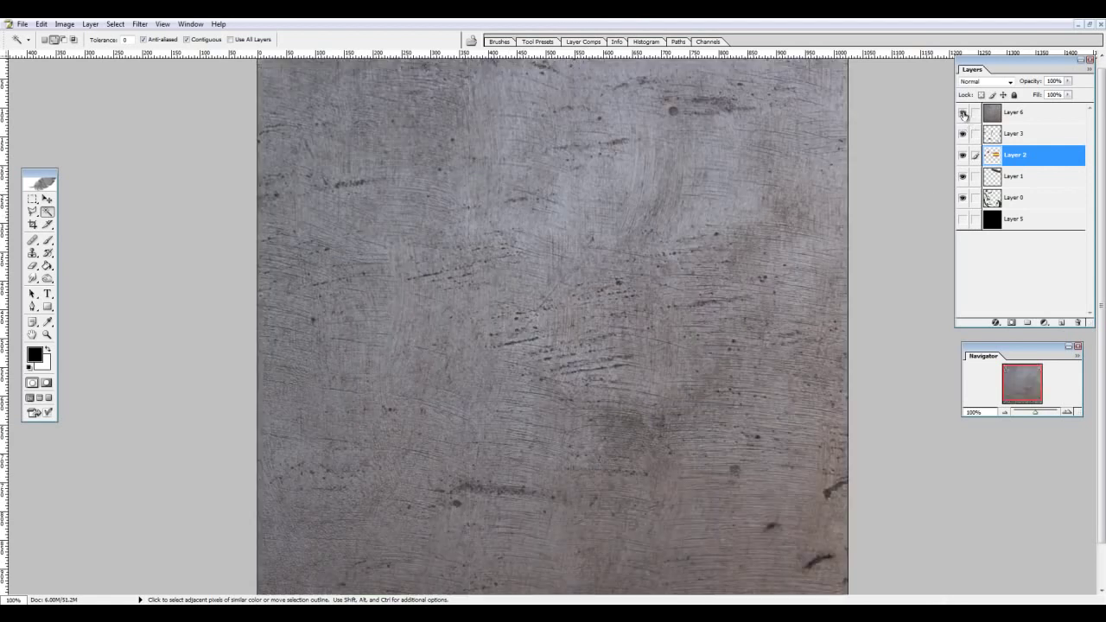
left_click(963, 113)
left_click(986, 134)
left_click(964, 135)
left_click(964, 135)
left_click(964, 135)
left_click(964, 135)
left_click(964, 135)
left_click(964, 135)
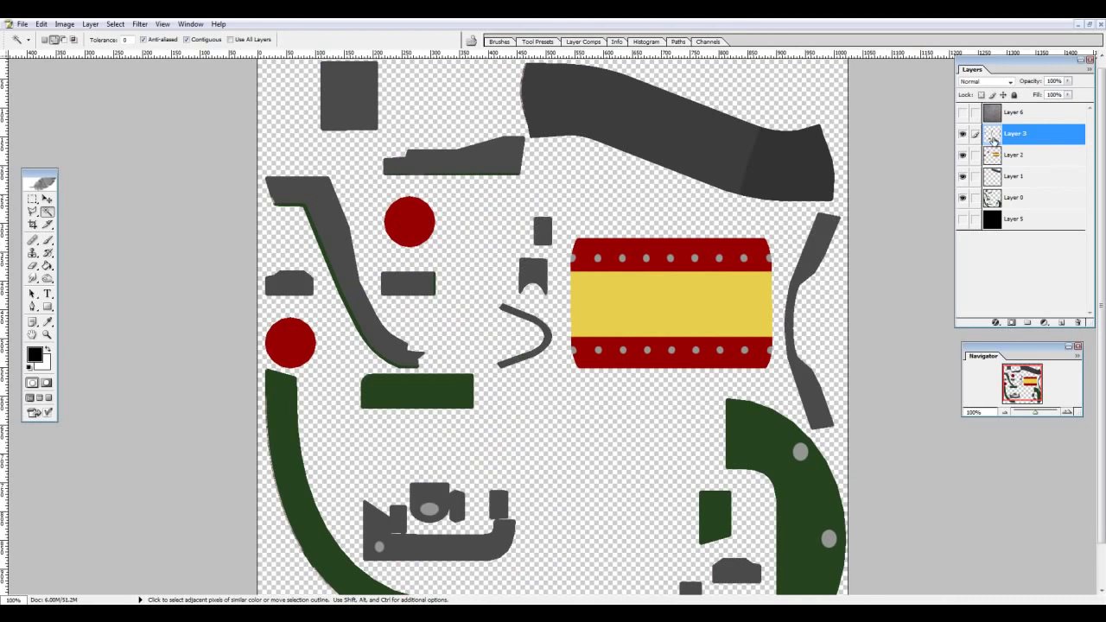
Step: Try loading Layer 2's outline and merging Layer 3 down into Layer 2, and undo the merge
left_click(993, 156, "ctrl")
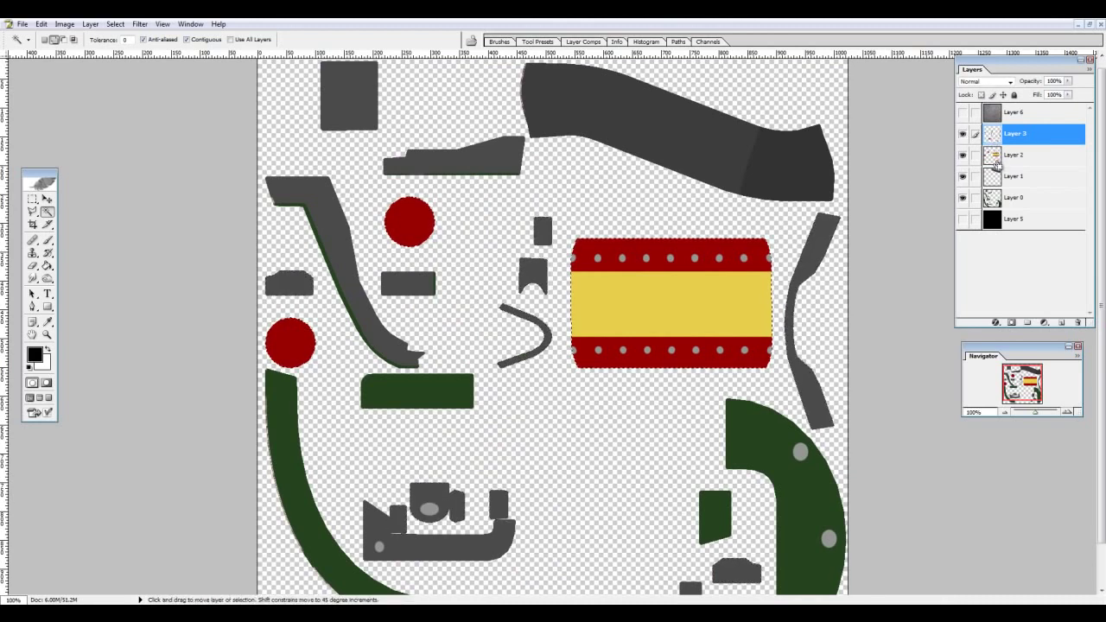
key("ctrl+e")
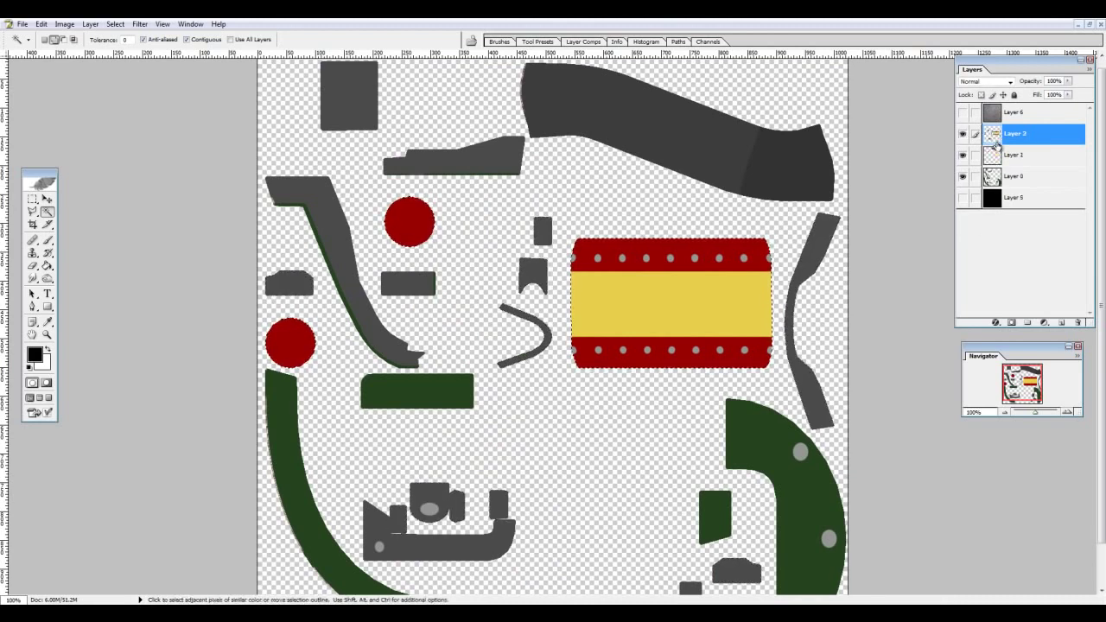
key("ctrl+z")
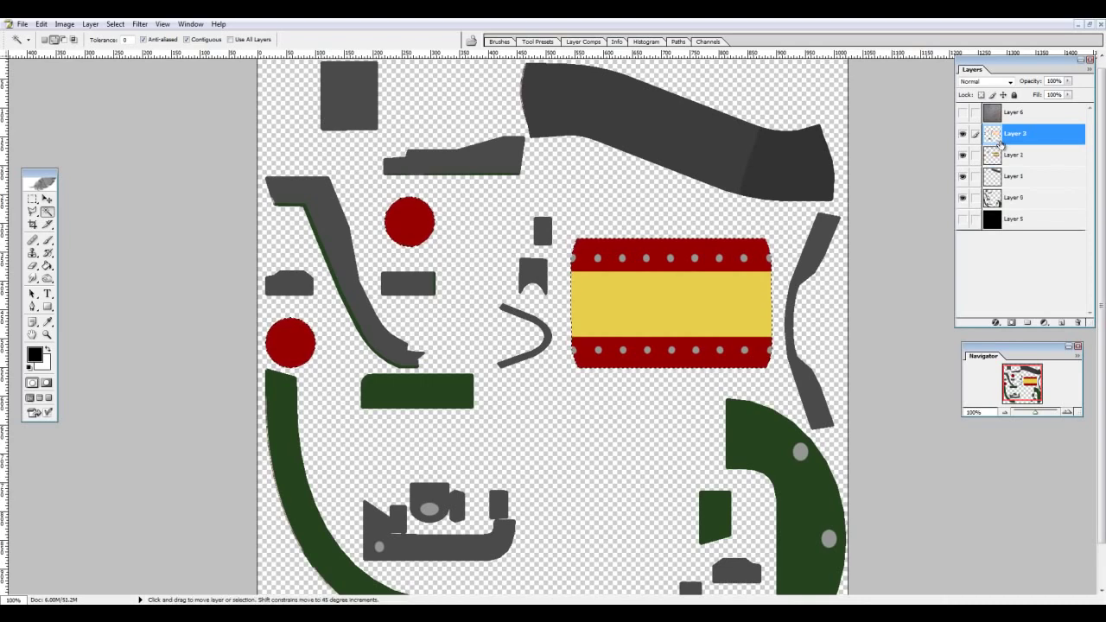
Step: Move Layer 3 directly above Layer 0, compare both layers by toggling their visibility, and merge Layer 3 into Layer 0
left_click_drag(1001, 144, 998, 198)
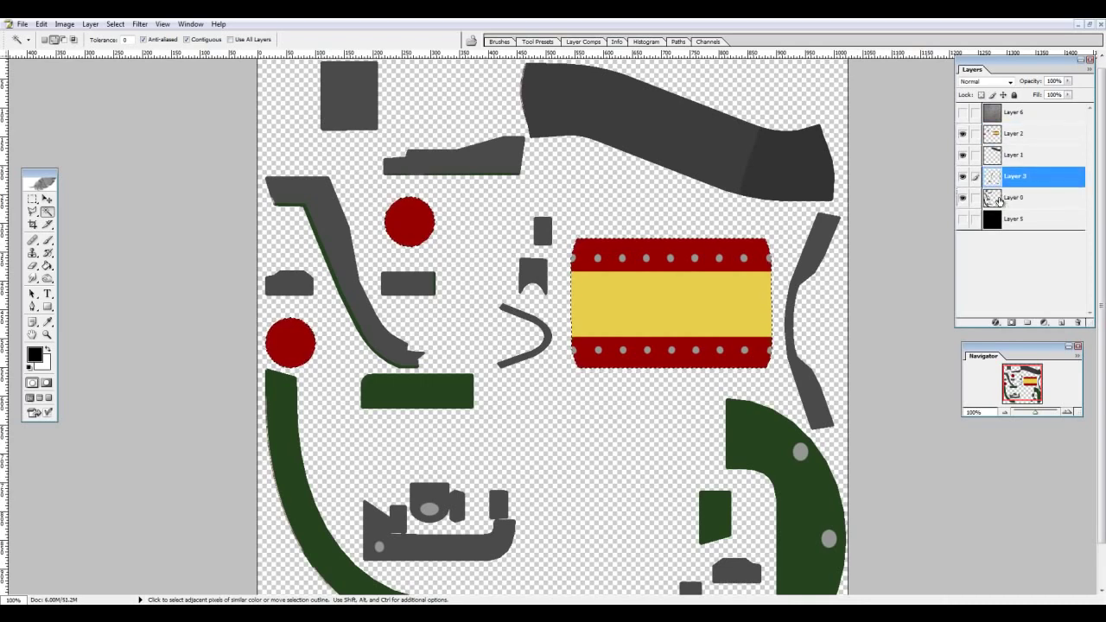
left_click(963, 198)
left_click(963, 198)
left_click(963, 198)
left_click(963, 198)
left_click(963, 177)
left_click(963, 176)
left_click(963, 177)
key("ctrl+e")
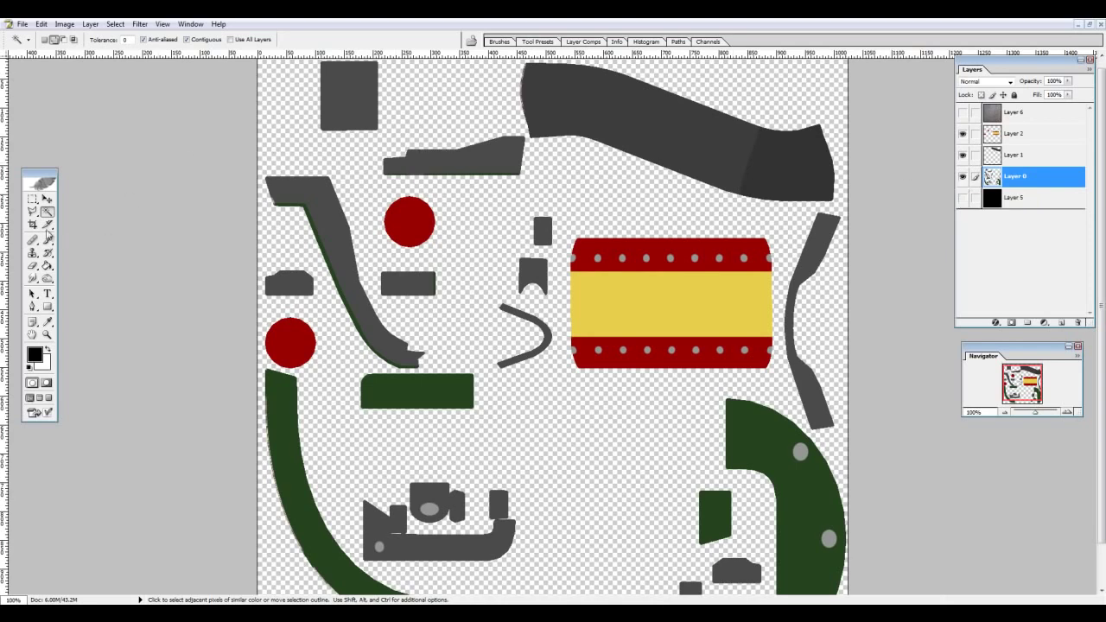
Step: Load Layer 0's outline as a selection and limit it to the dark grey parts, leaving out the green pieces
left_click(351, 124)
left_click(464, 158)
left_click(408, 284)
left_click(303, 283)
left_click(379, 546)
key("ctrl+d")
left_click(993, 177, "ctrl")
scroll(810, 327, "down", 3)
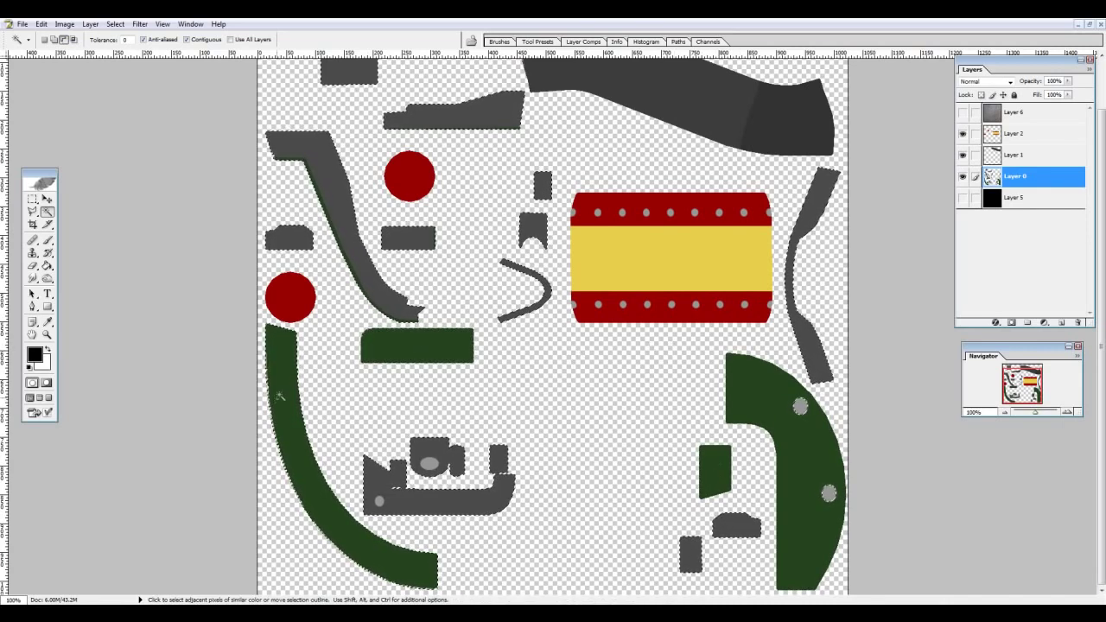
scroll(480, 372, "up", 3)
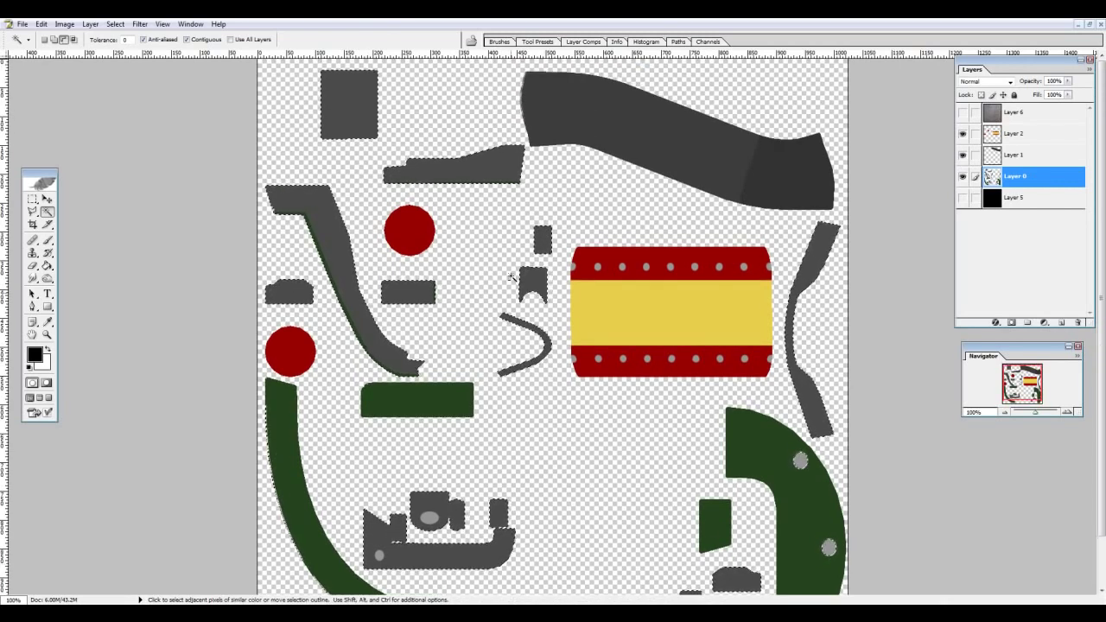
scroll(603, 281, "down", 1)
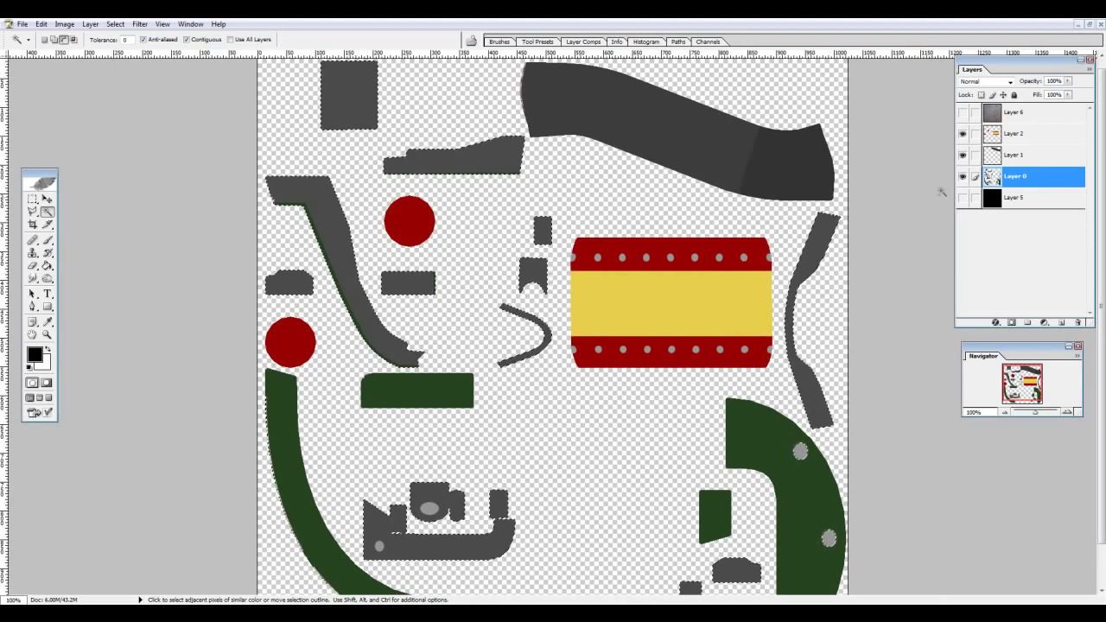
Step: Show the Layer 6 metal texture, place it directly above Layer 0, and mask it to the selected grey parts
left_click(963, 113)
left_click_drag(1001, 122, 962, 163)
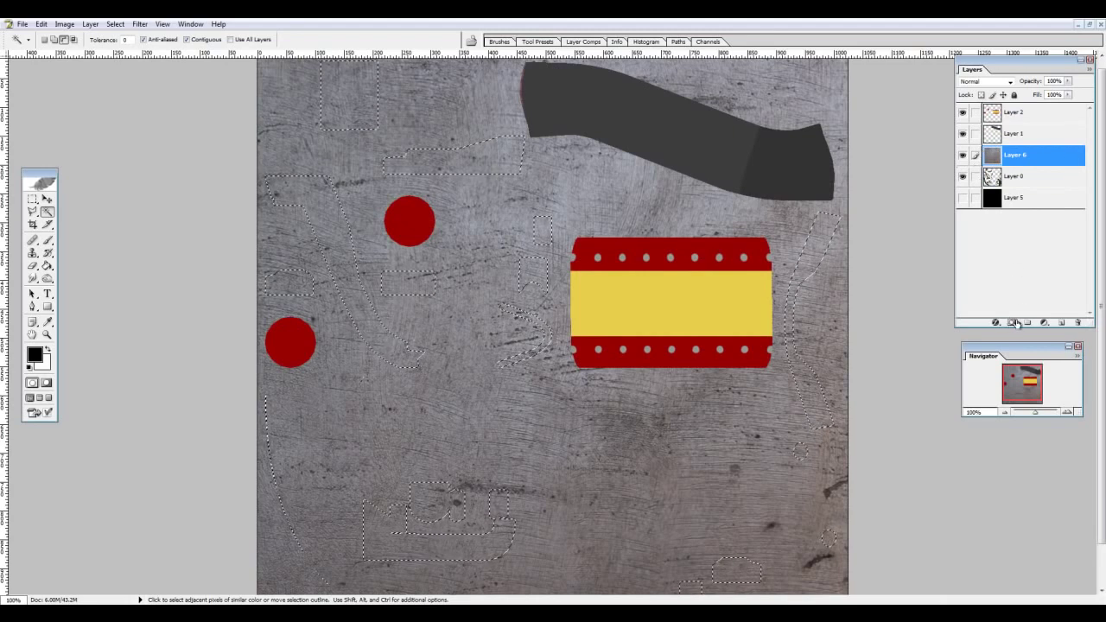
left_click(1015, 324)
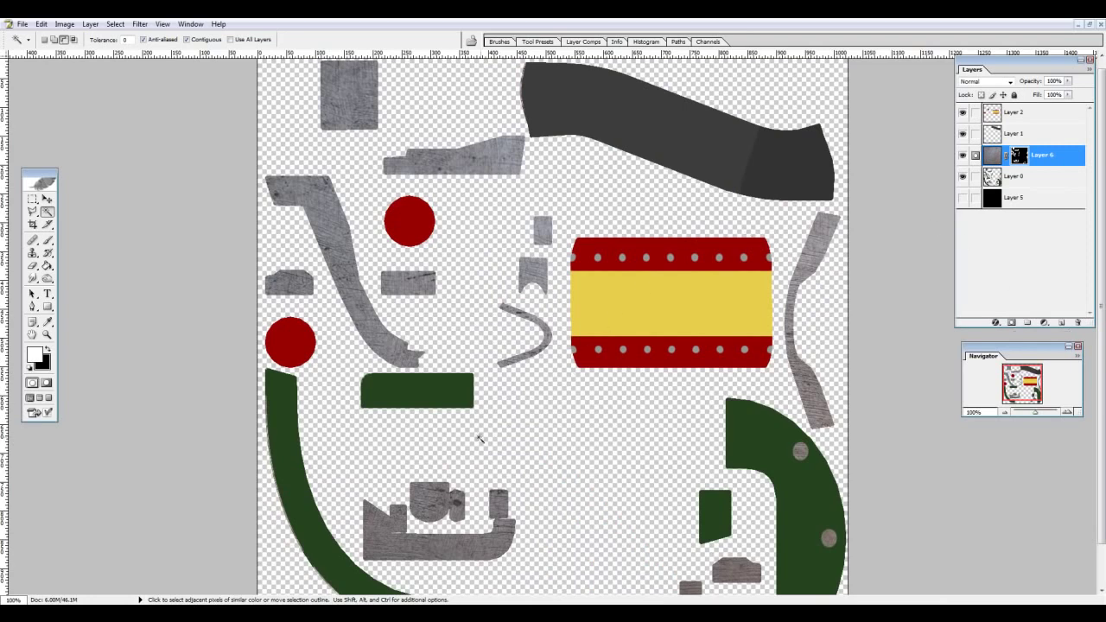
scroll(433, 351, "down", 1)
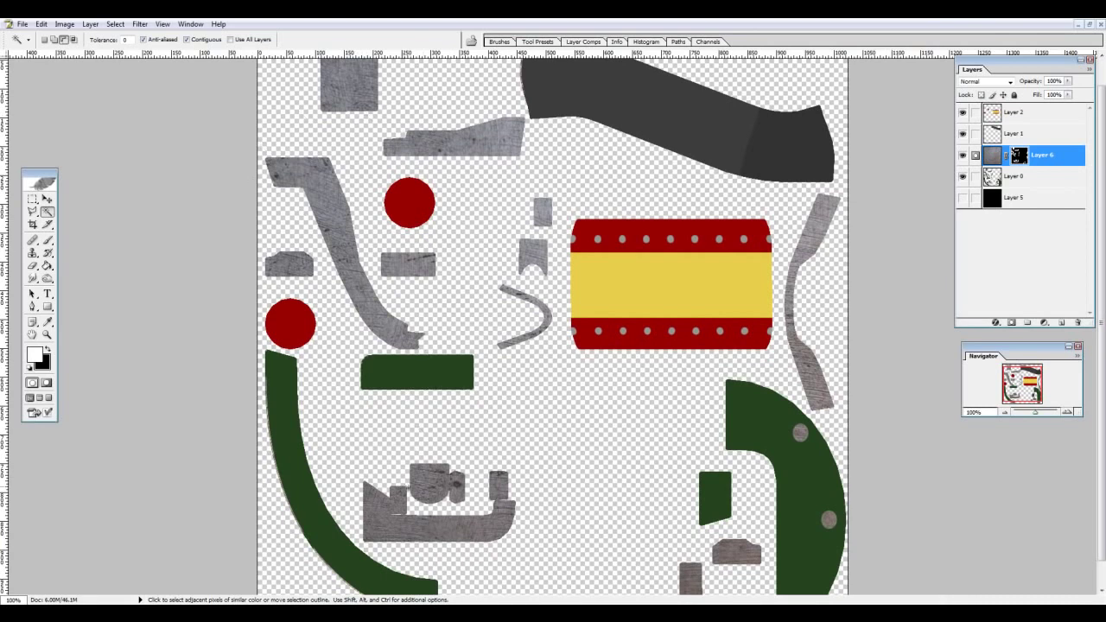
Step: Try the Multiply, Overlay and Soft Light blend modes on the Layer 6 metal texture
left_click(995, 154)
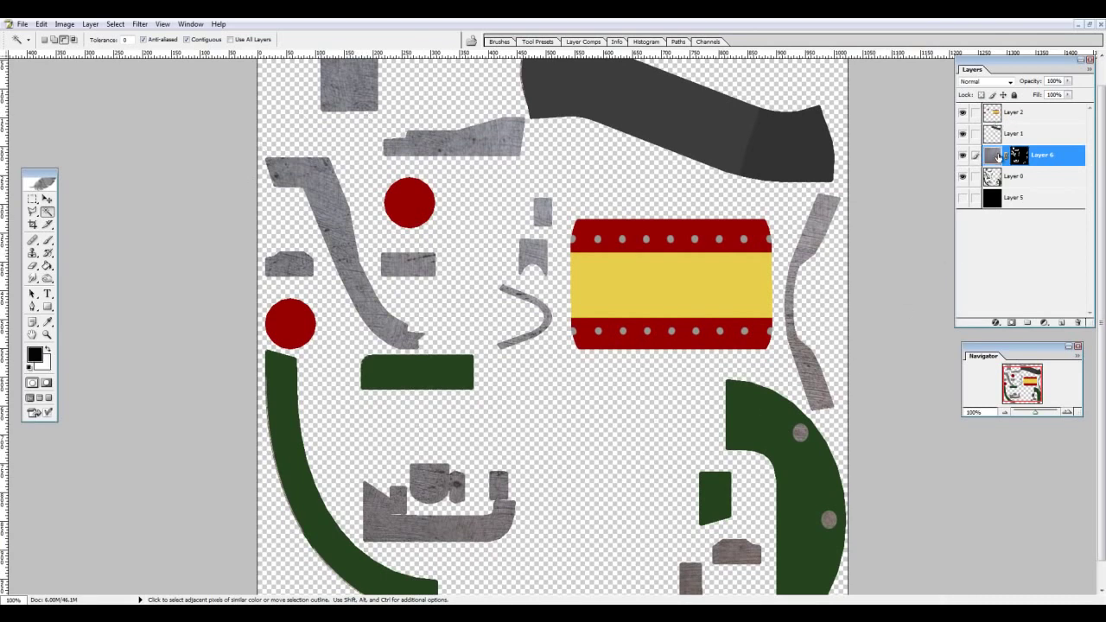
left_click(994, 82)
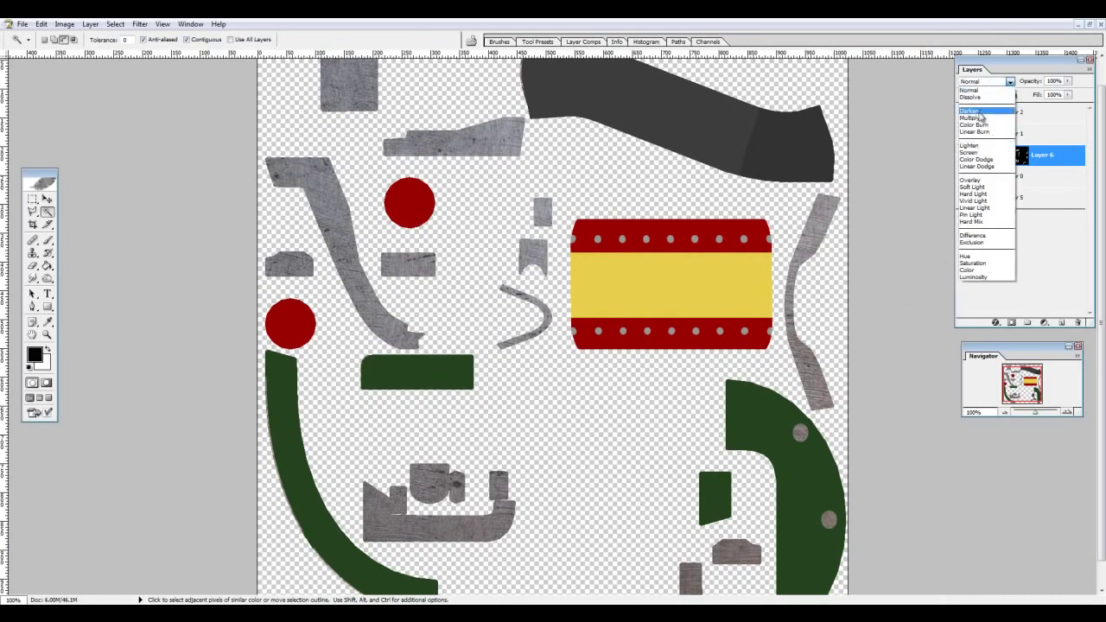
left_click(980, 119)
left_click(987, 82)
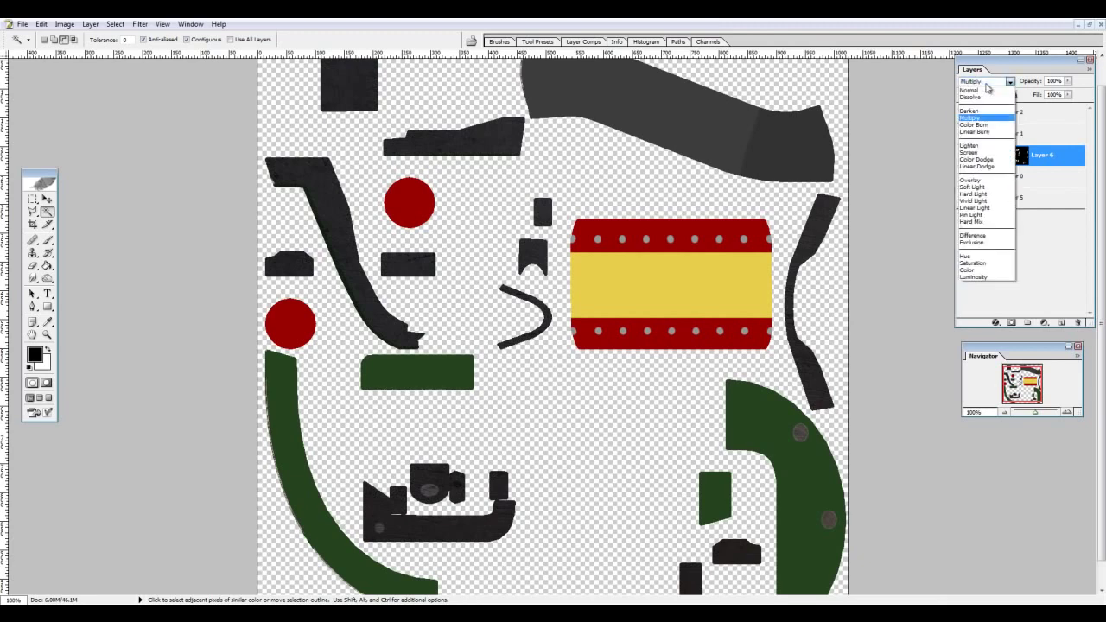
left_click(994, 180)
left_click(982, 82)
left_click(977, 186)
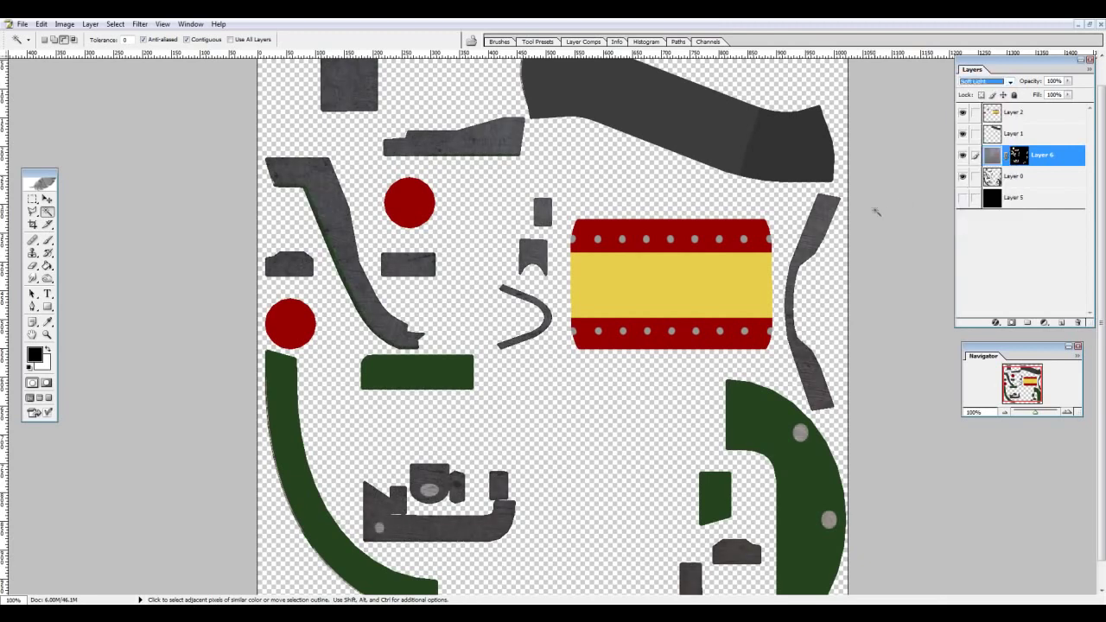
Step: Cycle Layer 6 through the neighbouring light blend modes up to Linear Light to compare their looks
key("Down")
key("Down")
key("Up")
key("Up")
key("Up")
key("Down")
key("Down")
key("Down")
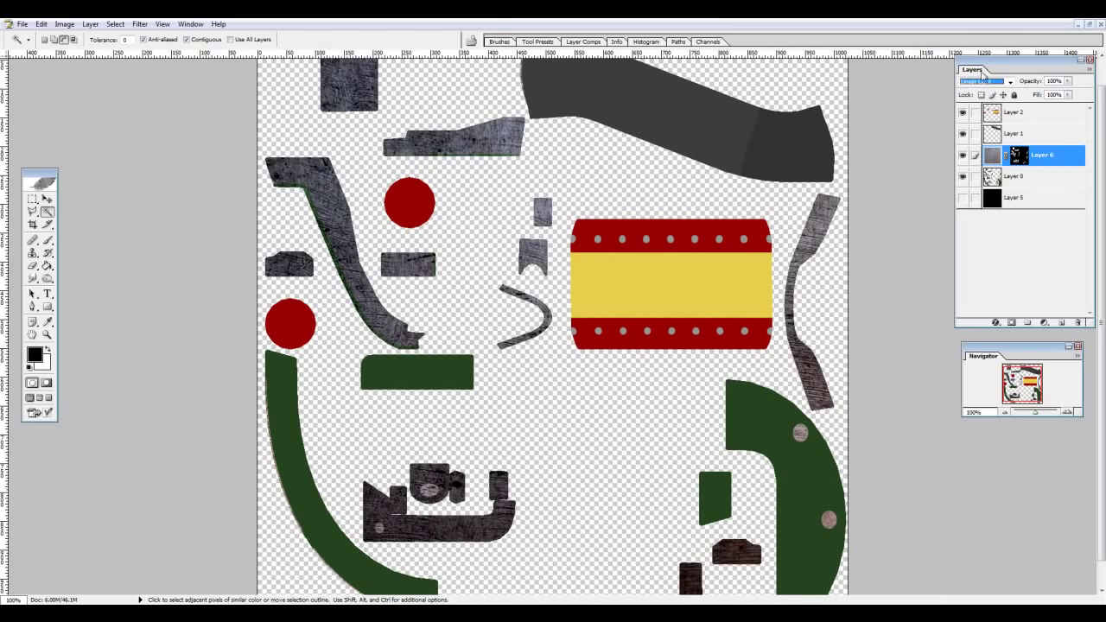
Step: Compare Soft Light and Normal on Layer 6, and set its blend mode to Overlay
left_click(980, 83)
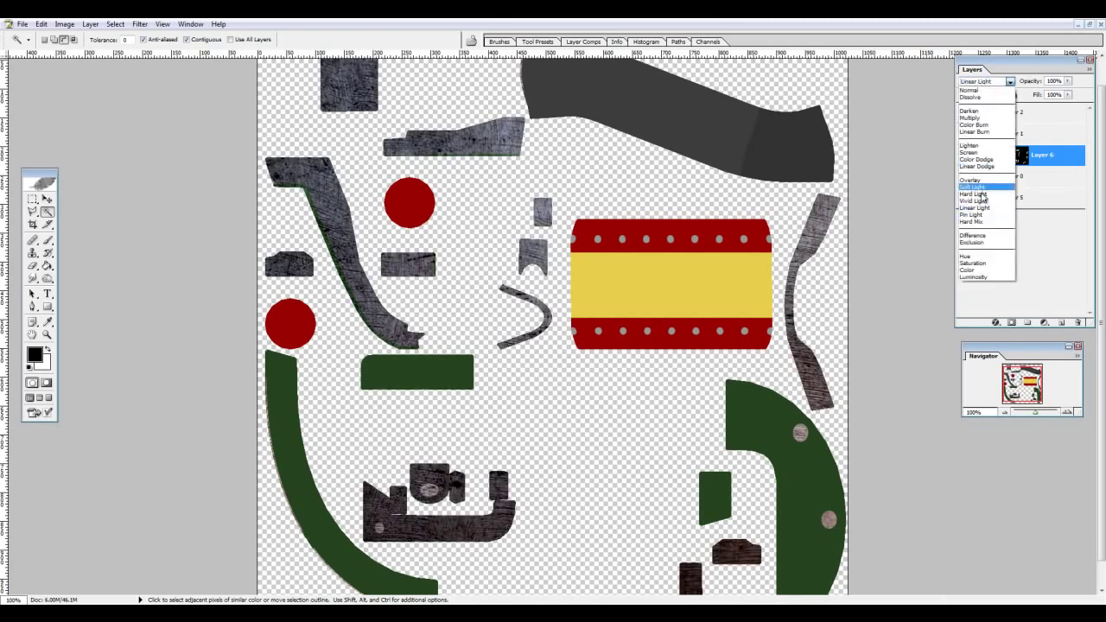
left_click(981, 188)
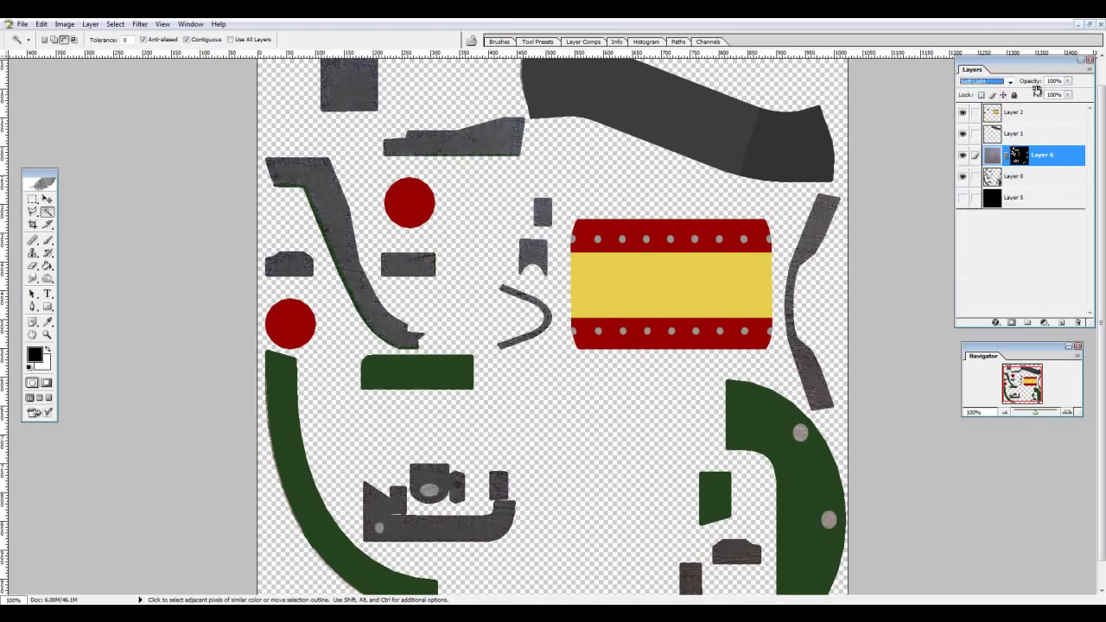
left_click(996, 84)
left_click(985, 85)
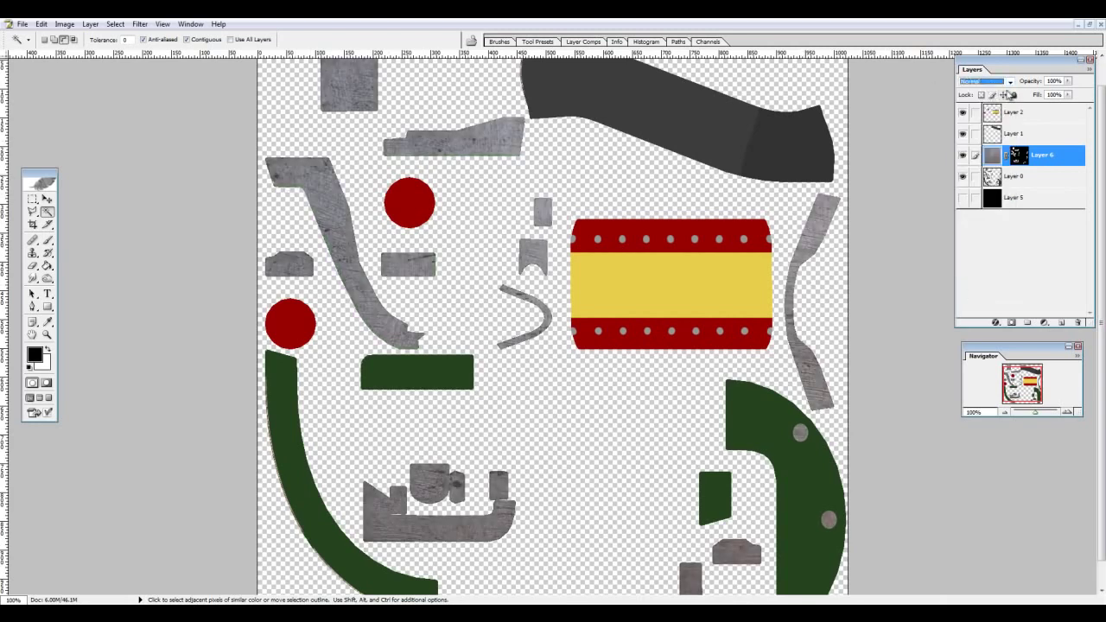
left_click(994, 84)
left_click(990, 184)
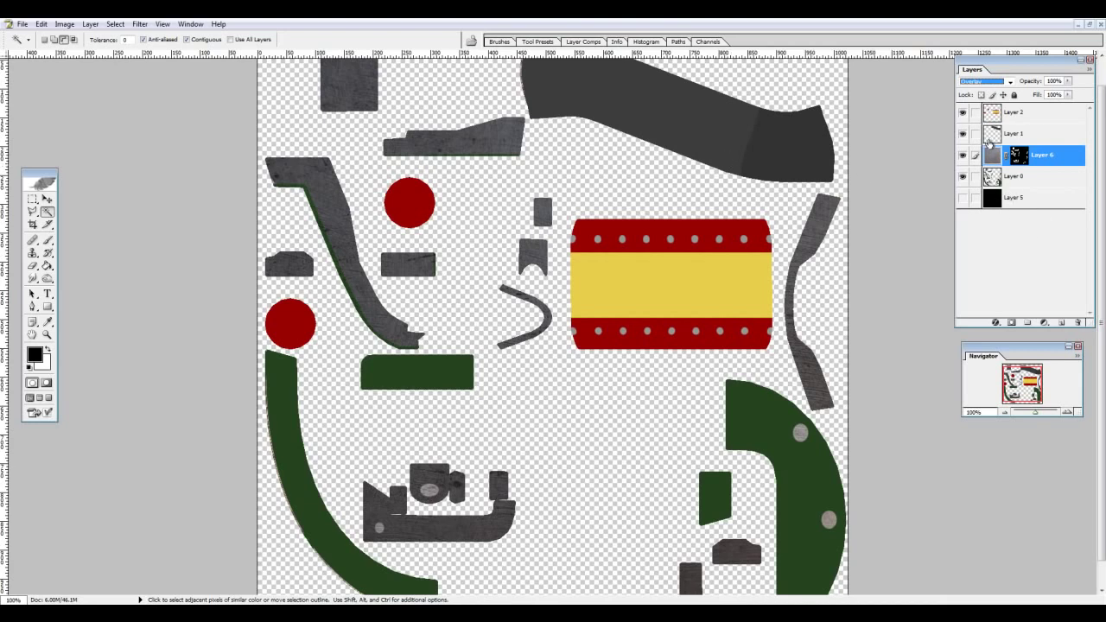
Step: Load the outline of Layer 1's curved strip as a selection and fill it with white on Layer 6's mask
left_click(984, 140)
left_click(963, 134)
left_click(963, 134)
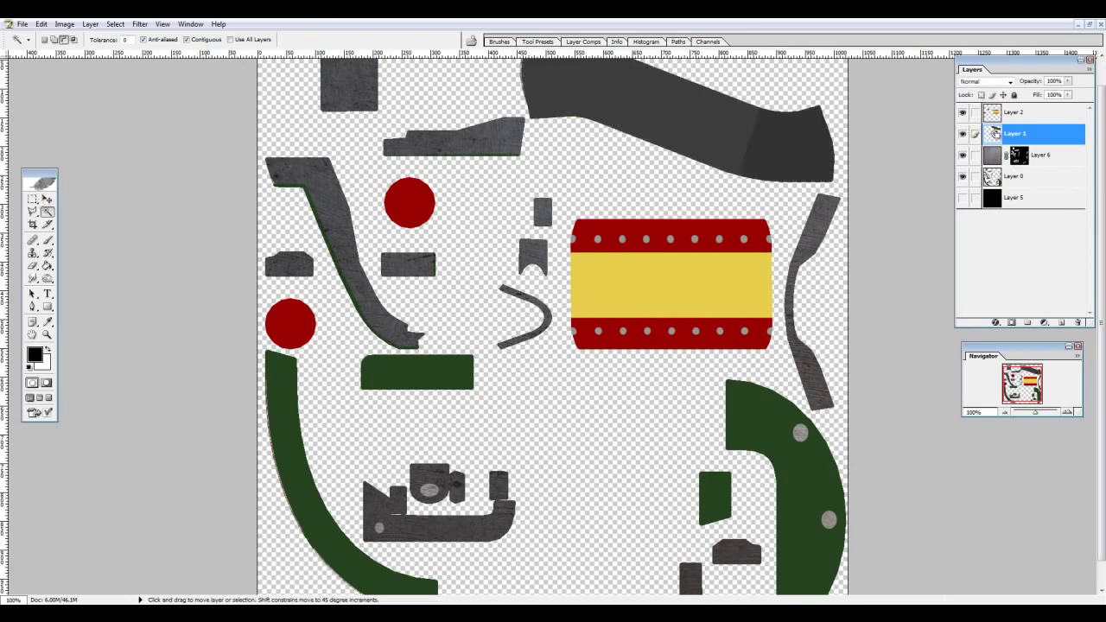
left_click(1020, 163)
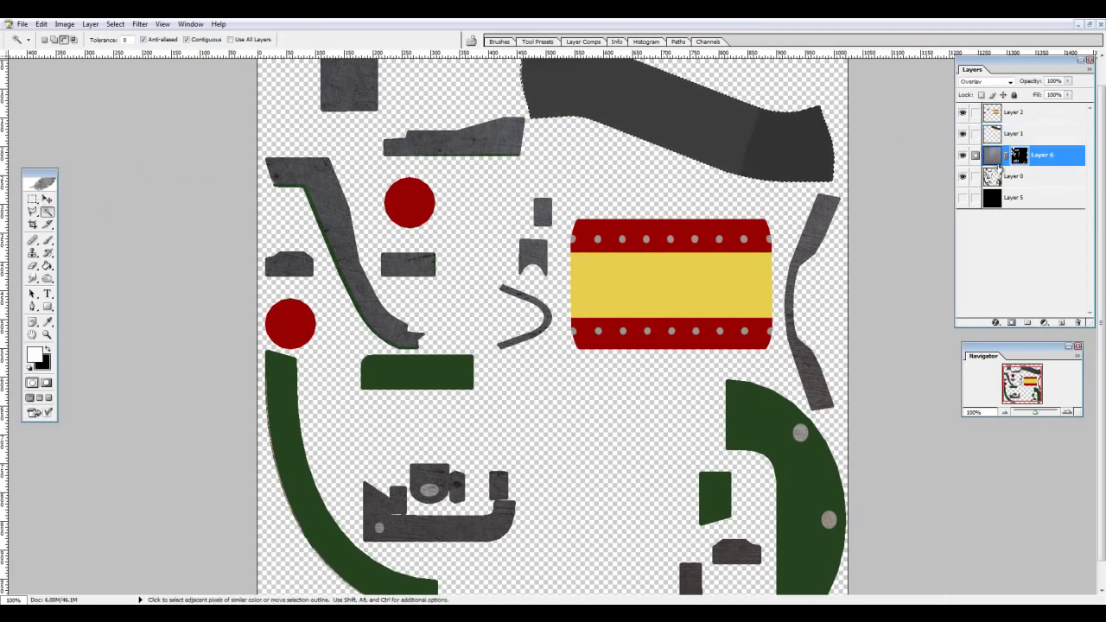
left_click(996, 161)
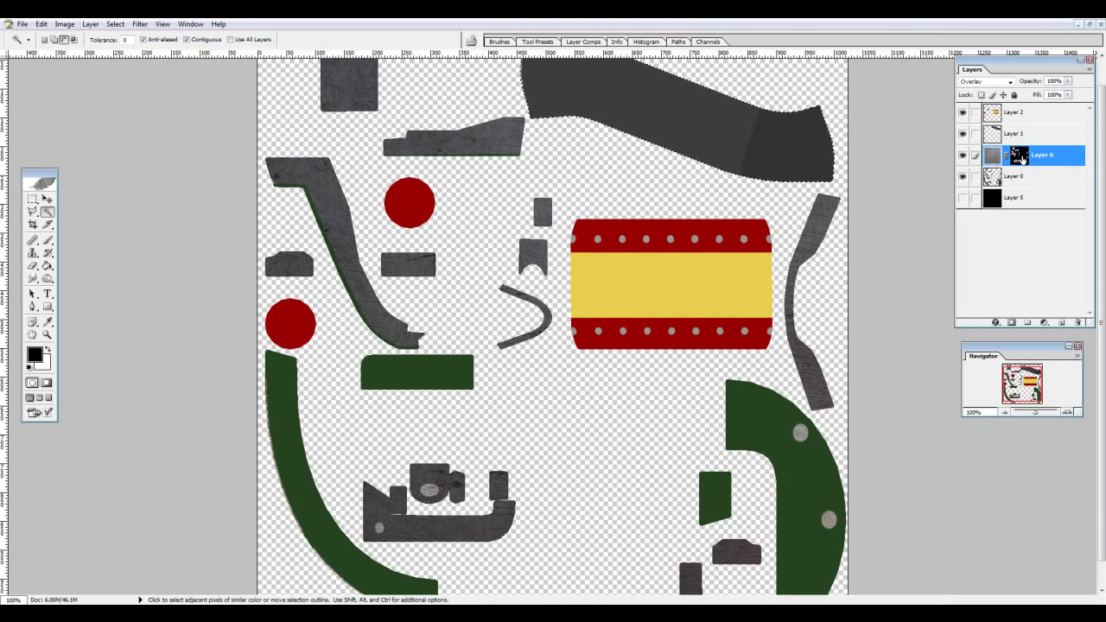
left_click(1018, 157)
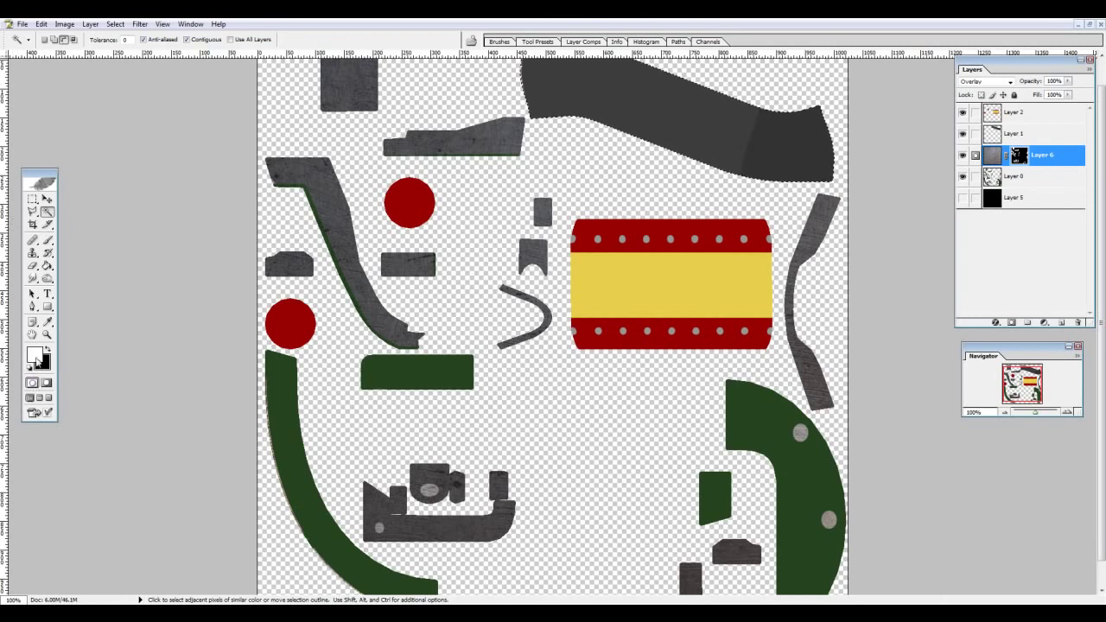
left_click(41, 23)
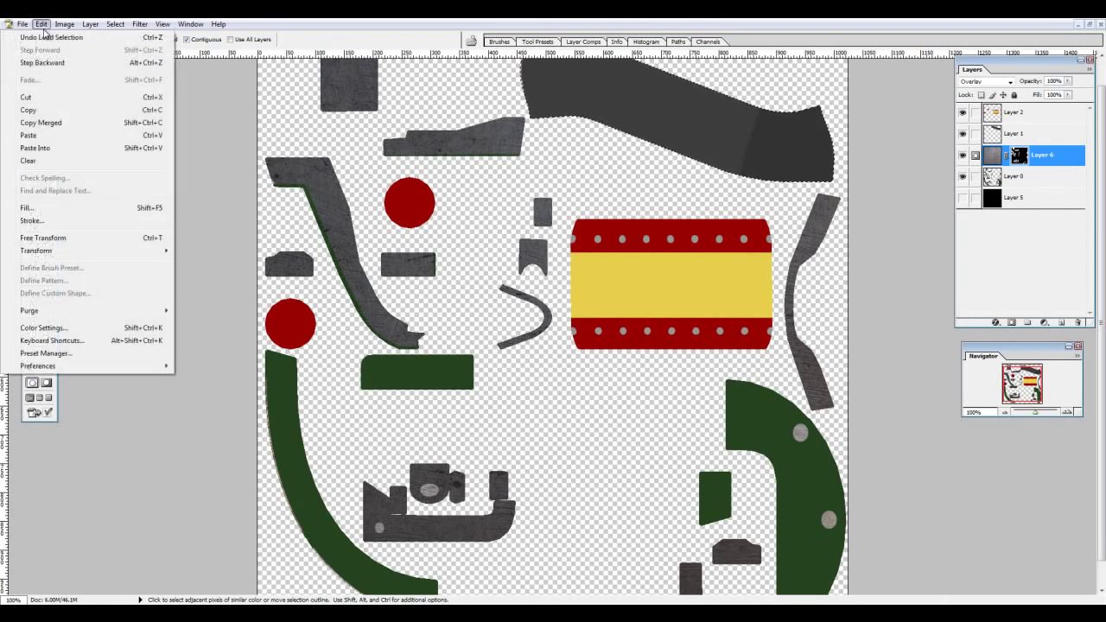
left_click(50, 210)
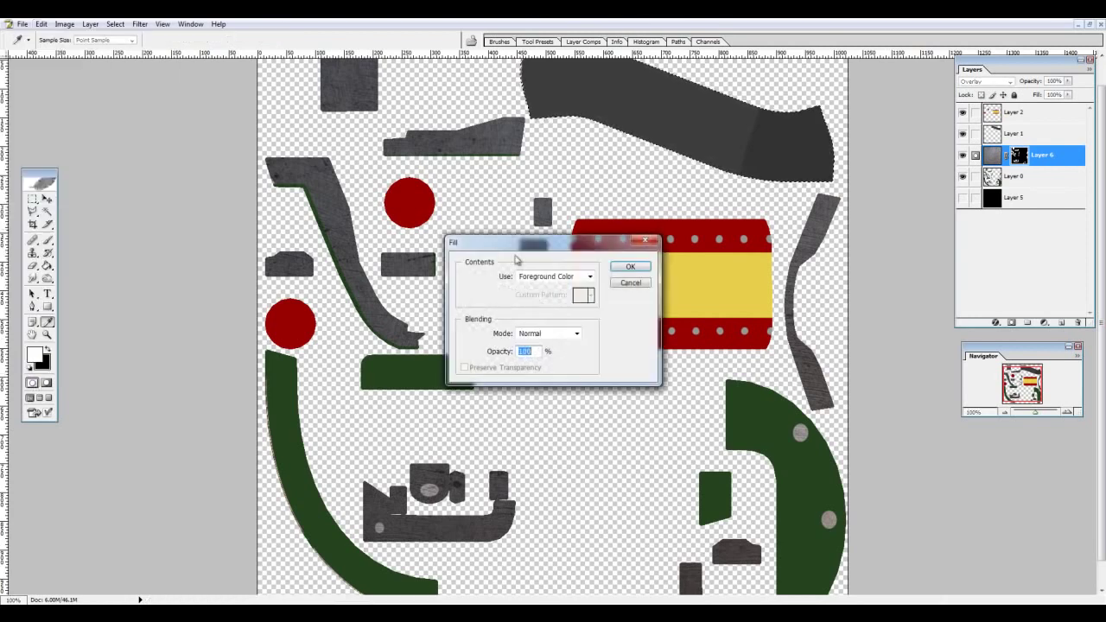
left_click(637, 270)
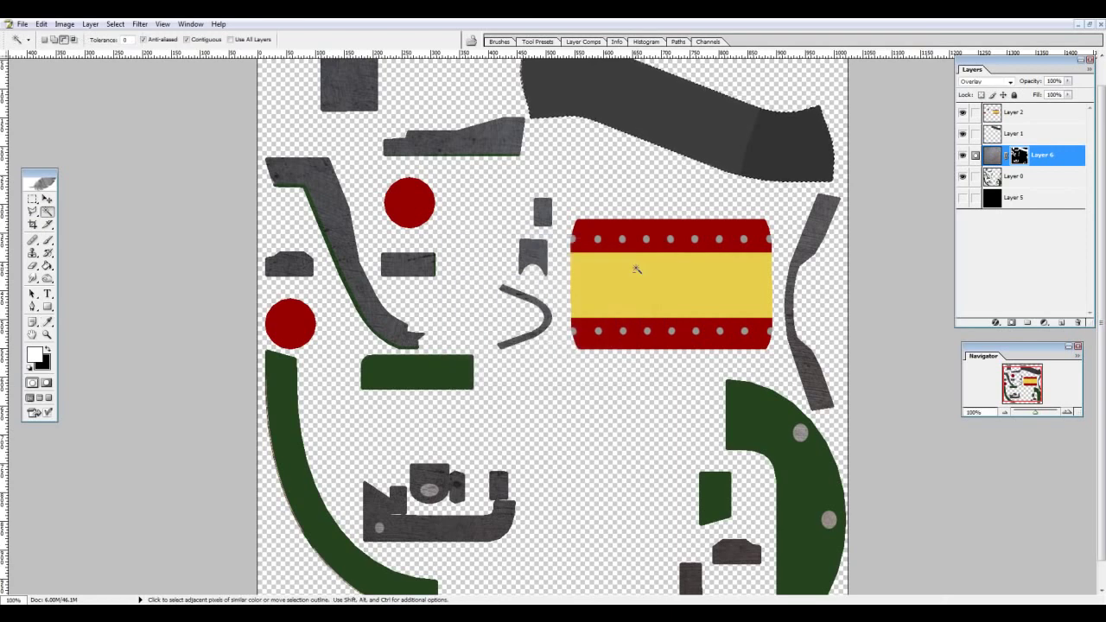
Step: Clear the selection and move Layer 1 directly below Layer 6 so the metal texture overlays the strip
scroll(730, 271, "up", 2)
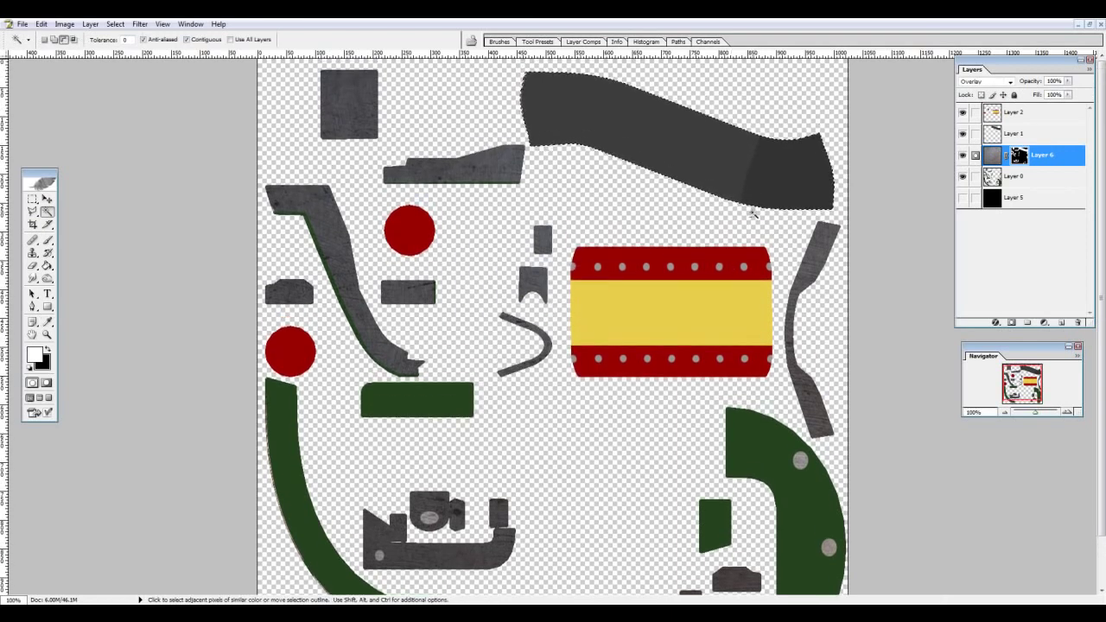
key("ctrl+d")
left_click_drag(994, 134, 1000, 167)
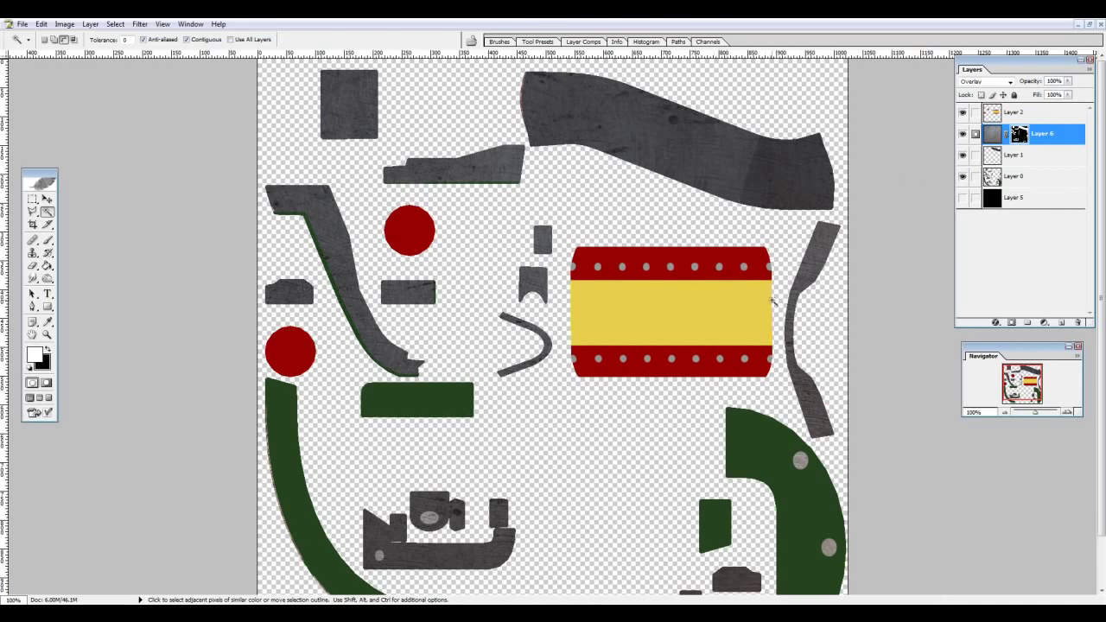
Step: Cut the entire grey weathered metal image to the clipboard and close its document without saving
scroll(772, 300, "down", 3)
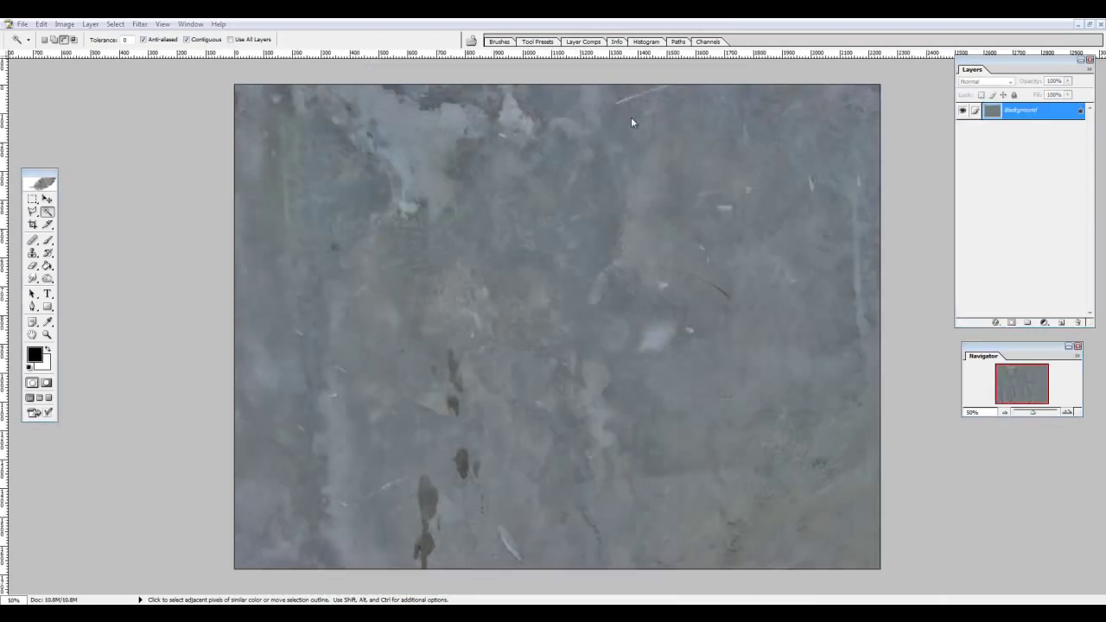
key("ctrl+a")
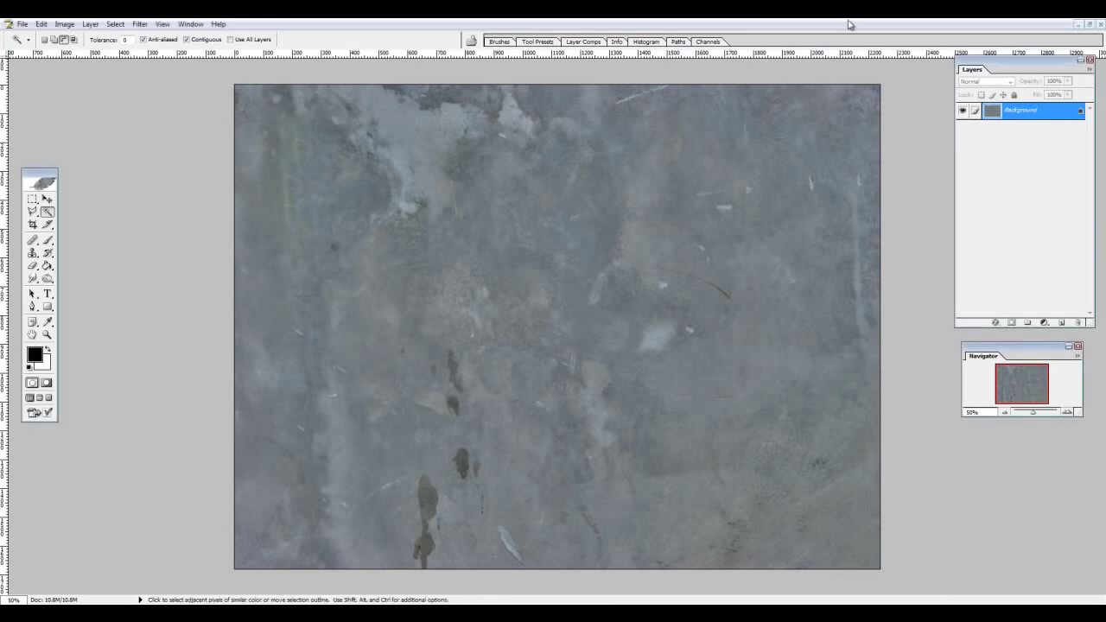
key("Delete")
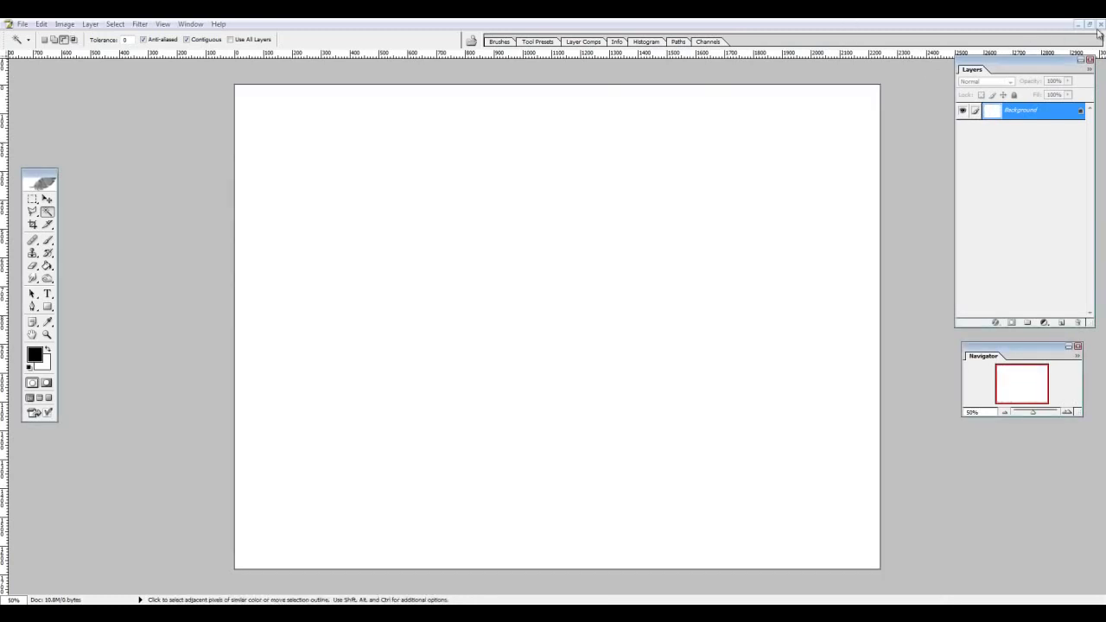
left_click(1101, 24)
left_click(578, 242)
Step: Paste the weathered metal image into the texture document as a new layer directly above Layer 1
key("x")
left_click(996, 155)
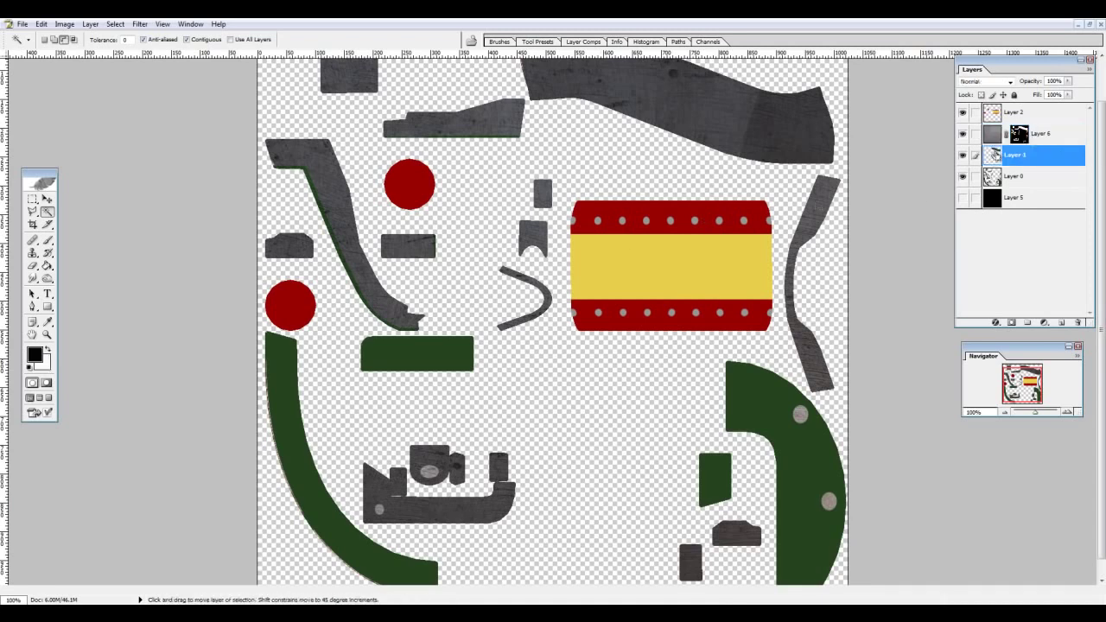
key("ctrl+v")
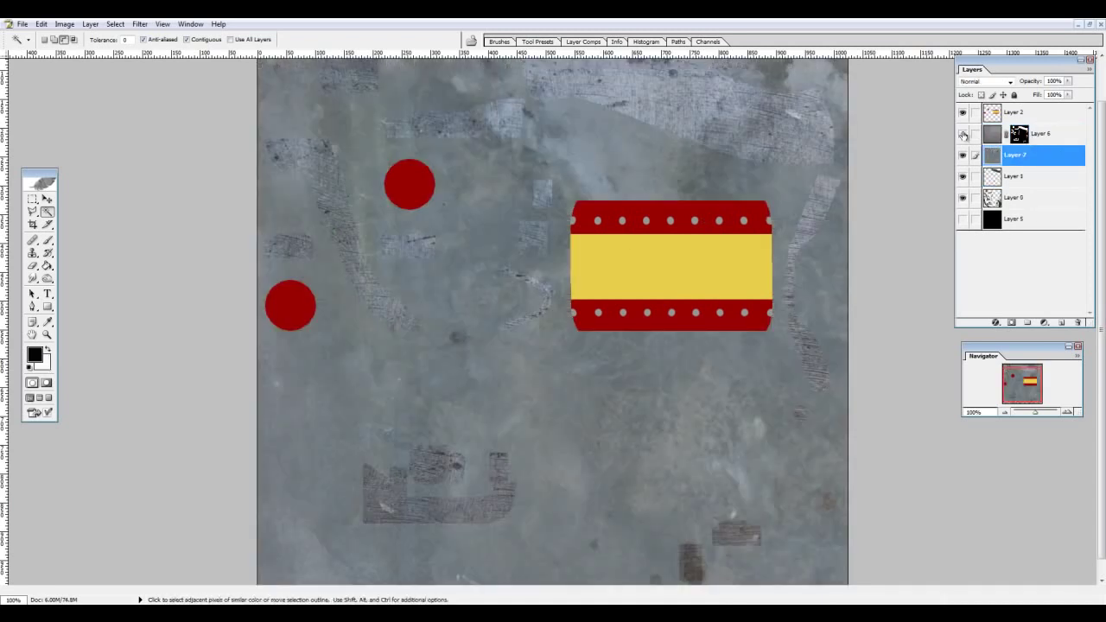
Step: Hide Layer 6 and move the pasted metal layer above Layer 2
left_click(963, 134)
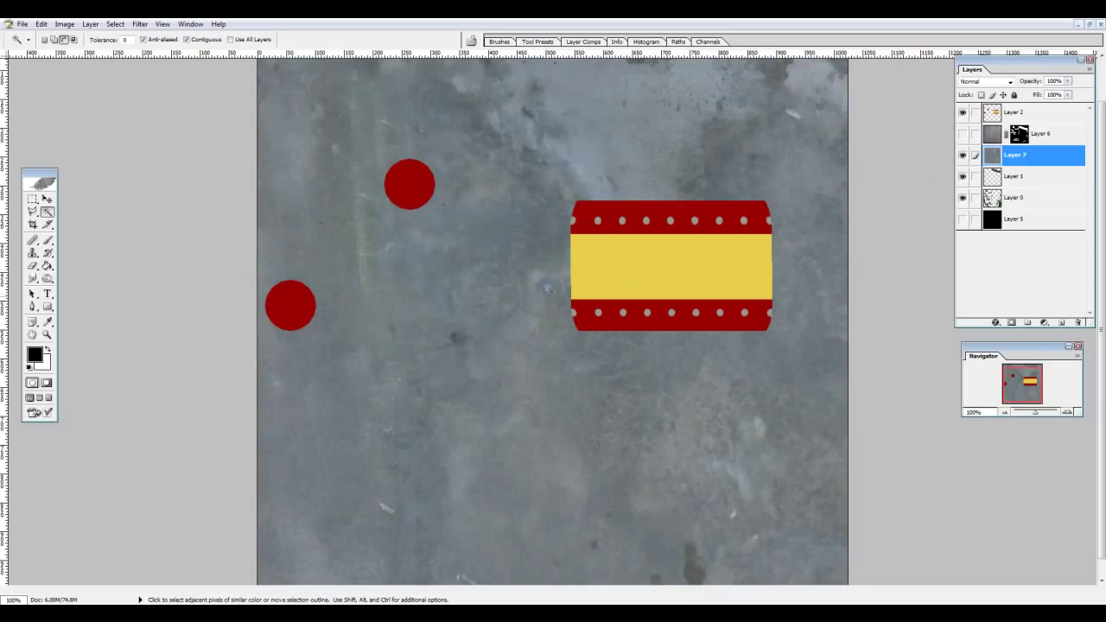
left_click(994, 119)
left_click_drag(1000, 156, 1003, 111)
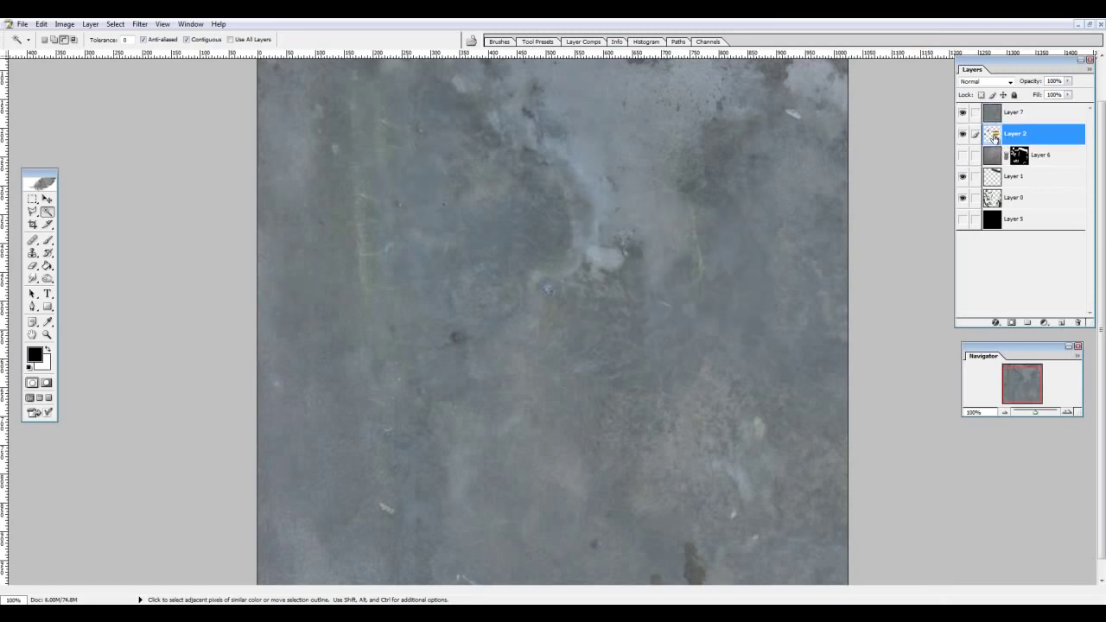
Step: Load Layer 2's outline as a selection and add it as a layer mask on Layer 7
left_click(994, 136, "ctrl")
left_click(1002, 113)
left_click(1013, 323)
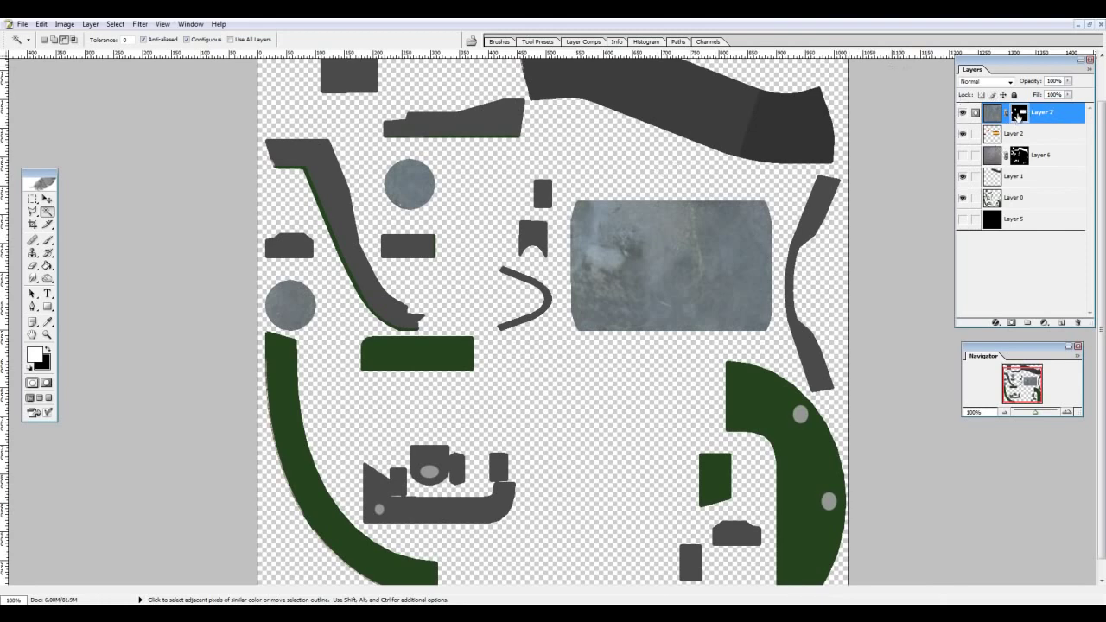
Step: Show Layer 6 again and set Layer 7's blend mode to Overlay
left_click(964, 154)
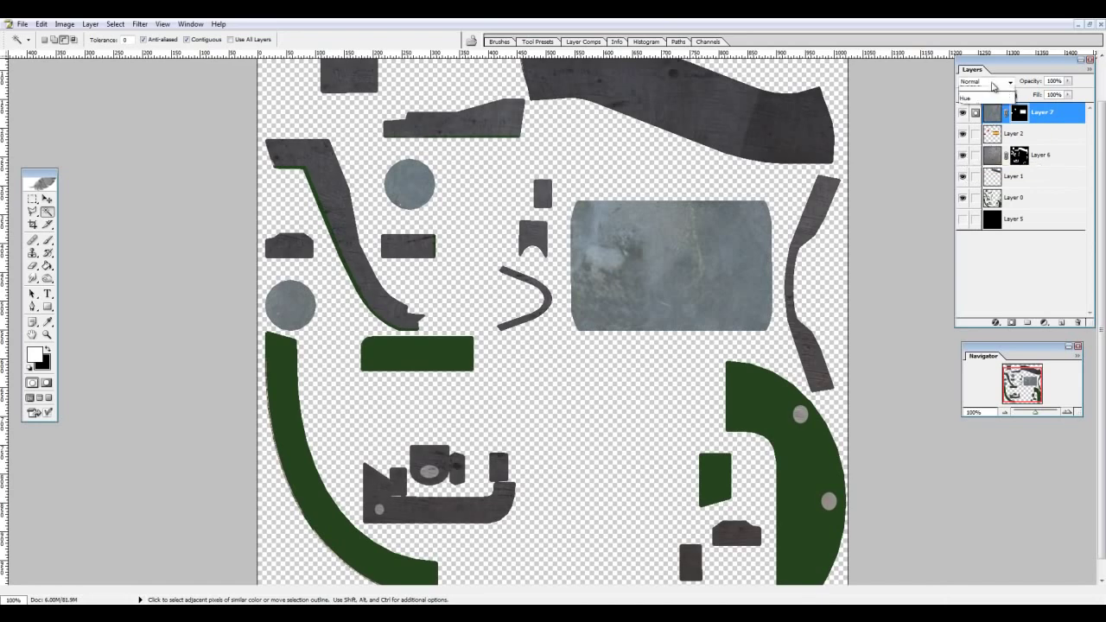
left_click(994, 81)
left_click(985, 181)
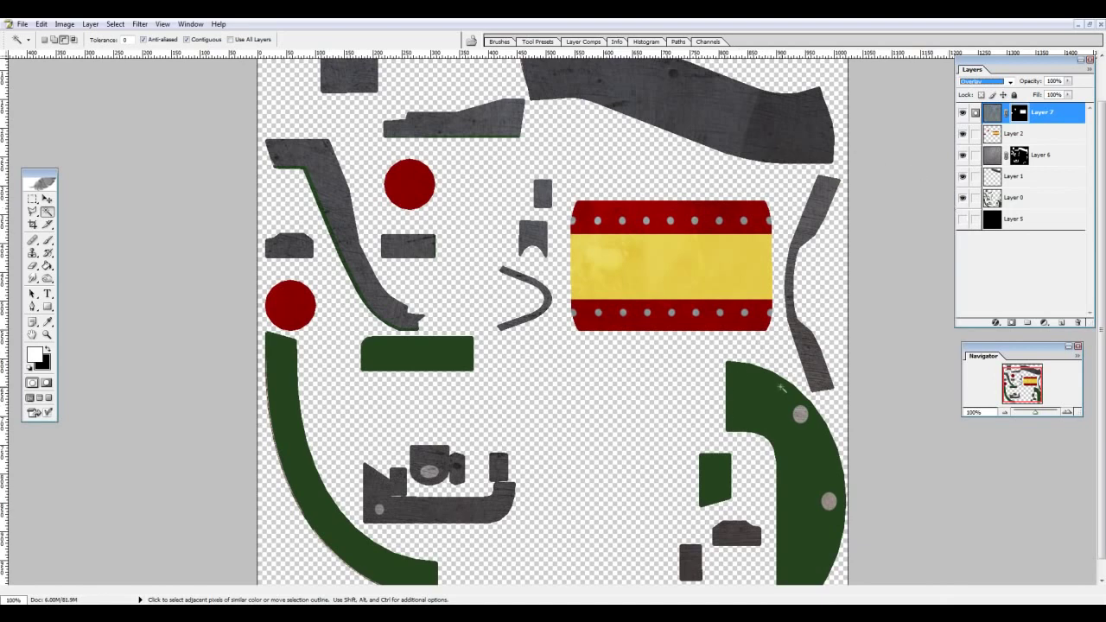
Step: Select Layer 0 and load its outline as a selection
left_click(998, 199)
left_click(996, 181)
left_click(996, 198)
left_click(996, 198, "ctrl")
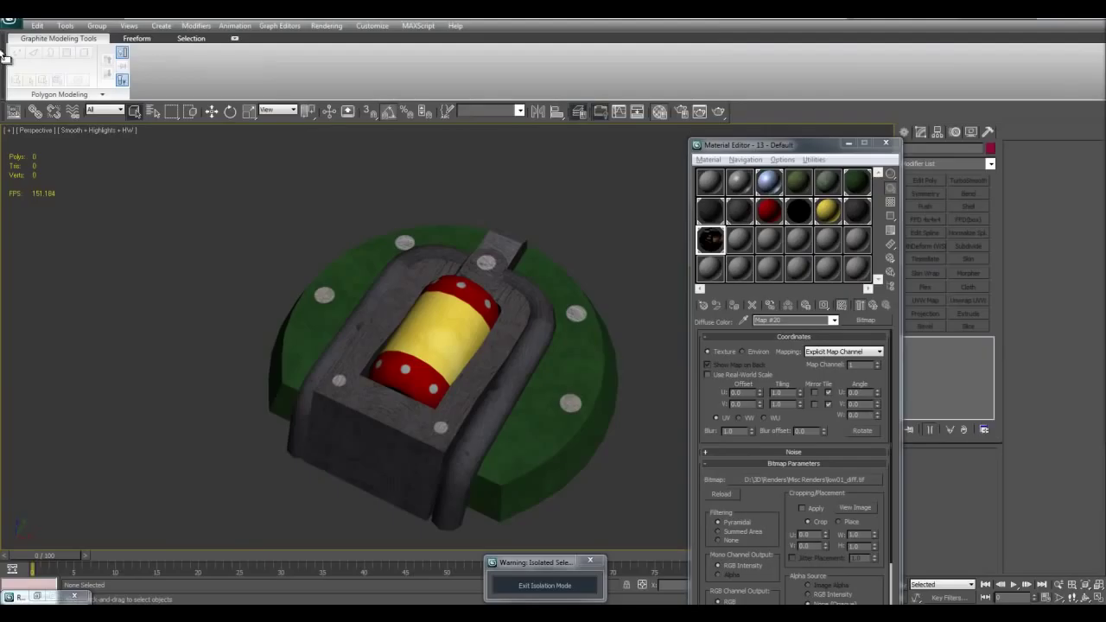
Step: Switch to 3ds Max and examine the metal overlay on the textured model from several angles
mouse_move(584, 310)
middle_mouse_down("alt")
mouse_move(605, 366)
mouse_move(586, 348)
mouse_move(572, 299)
mouse_move(560, 329)
mouse_move(568, 322)
middle_mouse_up("alt")
middle_click_drag(677, 278, 477, 339, "alt")
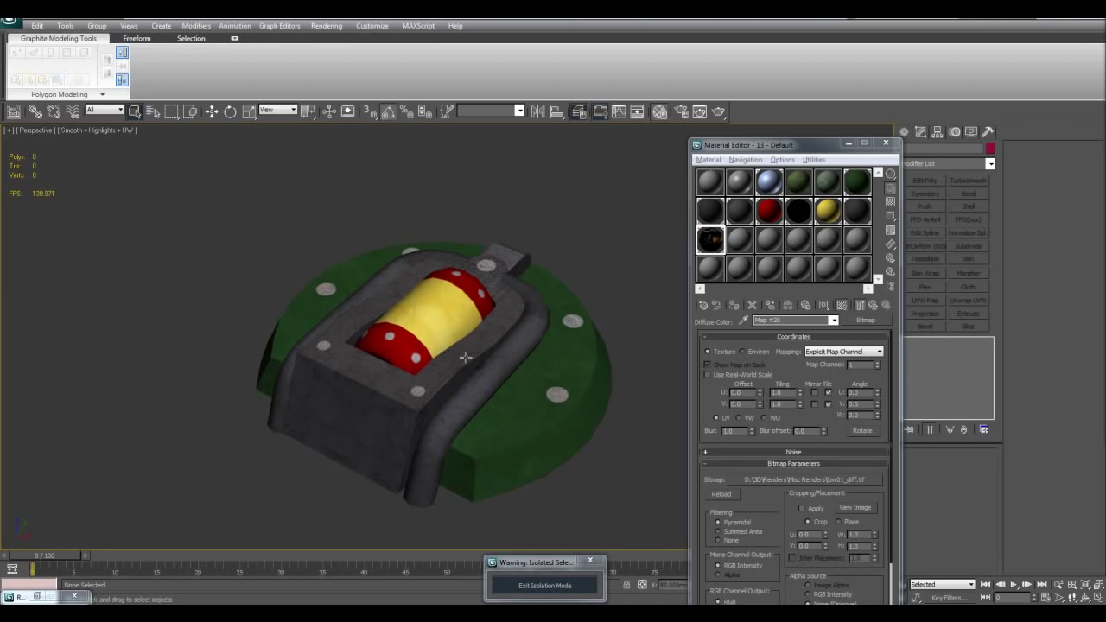
middle_click_drag(595, 338, 601, 367, "alt")
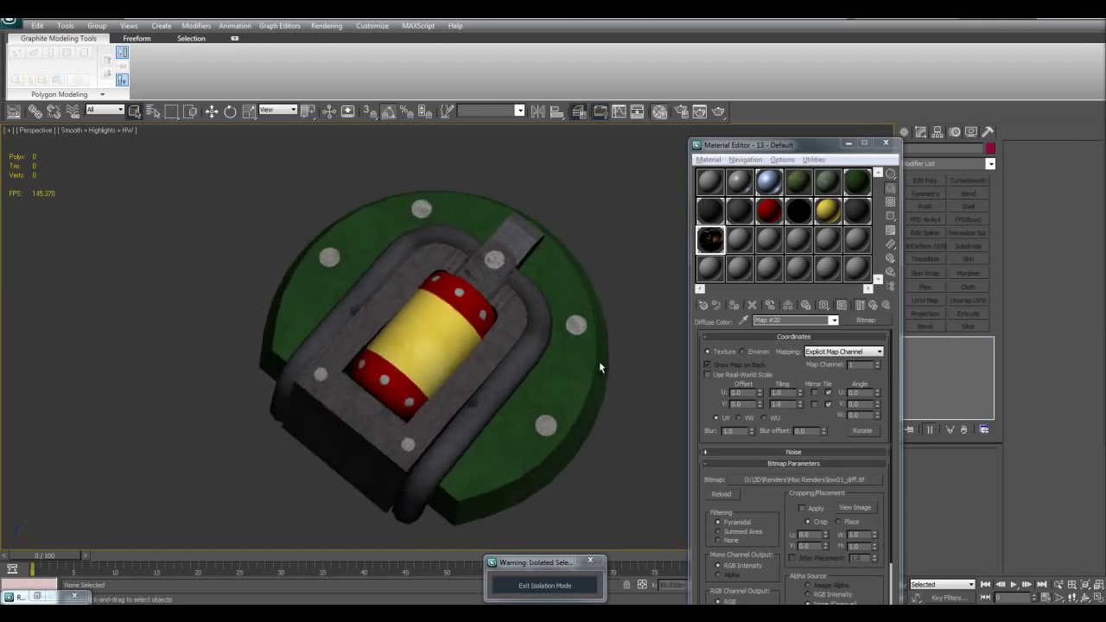
mouse_move(578, 322)
middle_mouse_down("alt")
mouse_move(516, 336)
mouse_move(509, 320)
mouse_move(510, 334)
mouse_move(568, 334)
mouse_move(583, 420)
mouse_move(574, 311)
middle_mouse_up("alt")
middle_click_drag(581, 273, 519, 323, "alt")
middle_click_drag(455, 286, 531, 350, "alt")
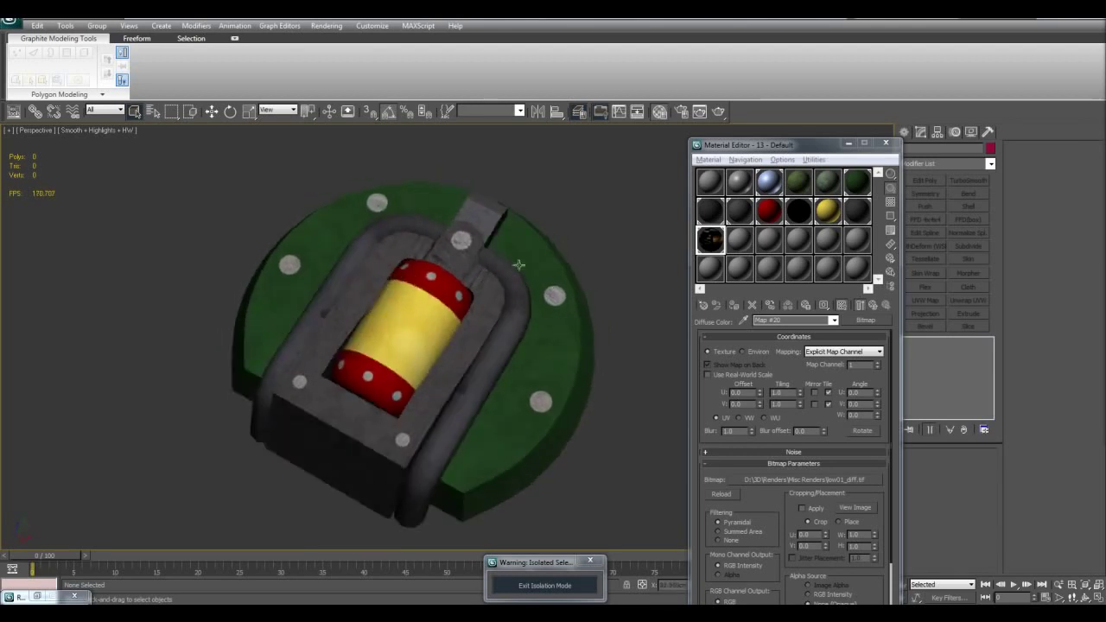
middle_click_drag(603, 271, 571, 267, "alt")
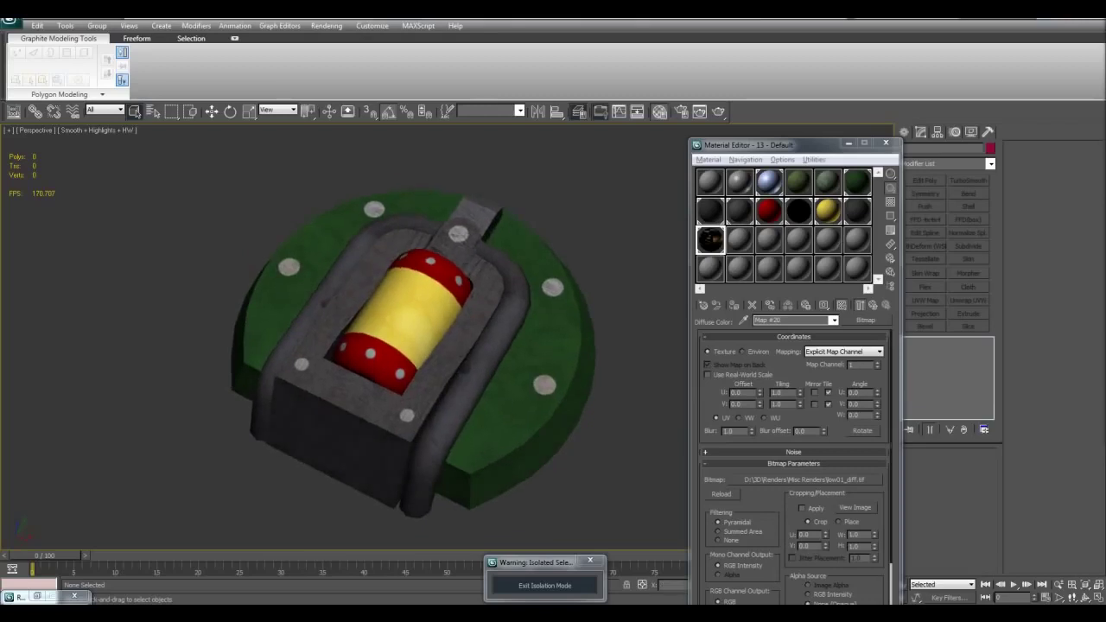